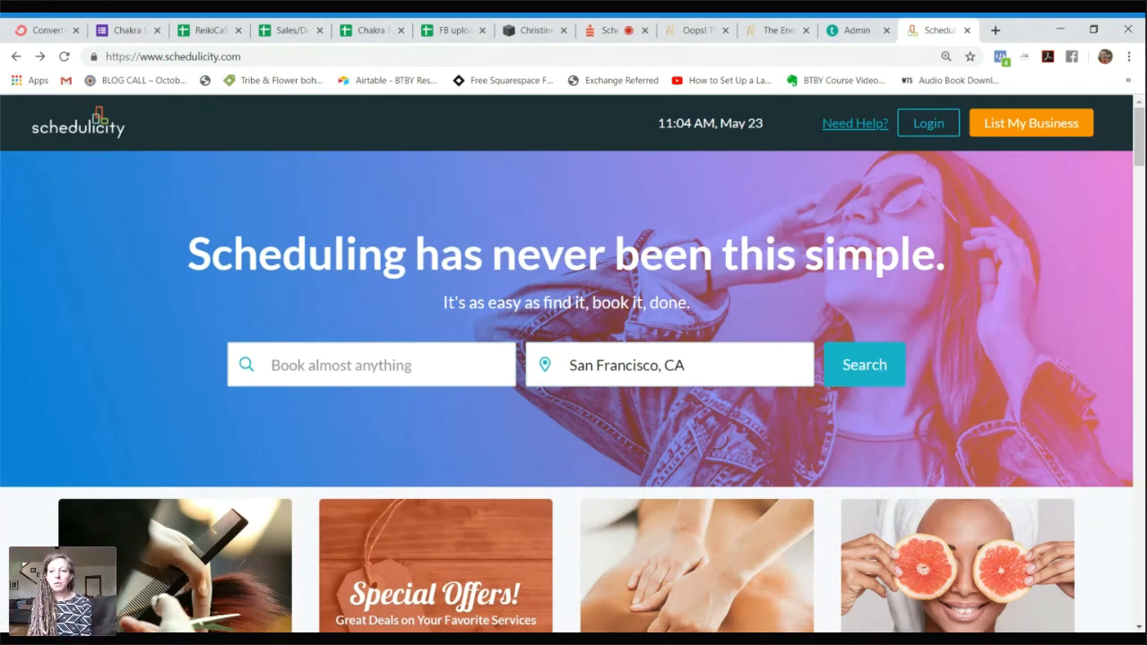
# Step: Search for 'Reiki' and scroll through the San Francisco, CA practitioner results
pyautogui.write('Reiki')
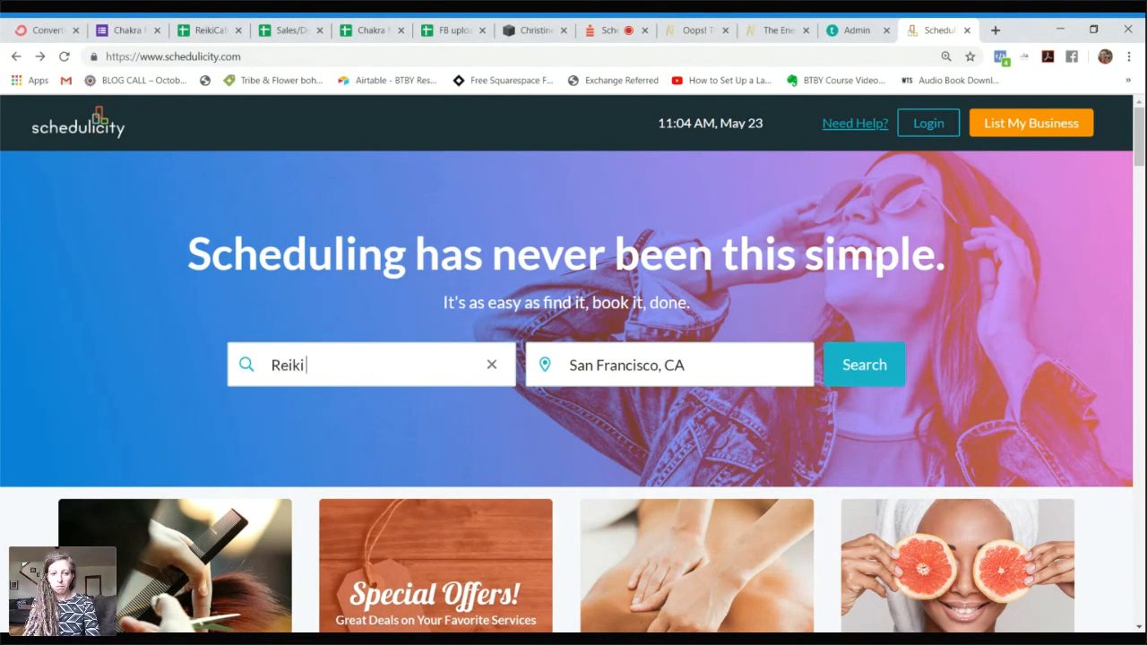
pyautogui.click(864, 382)
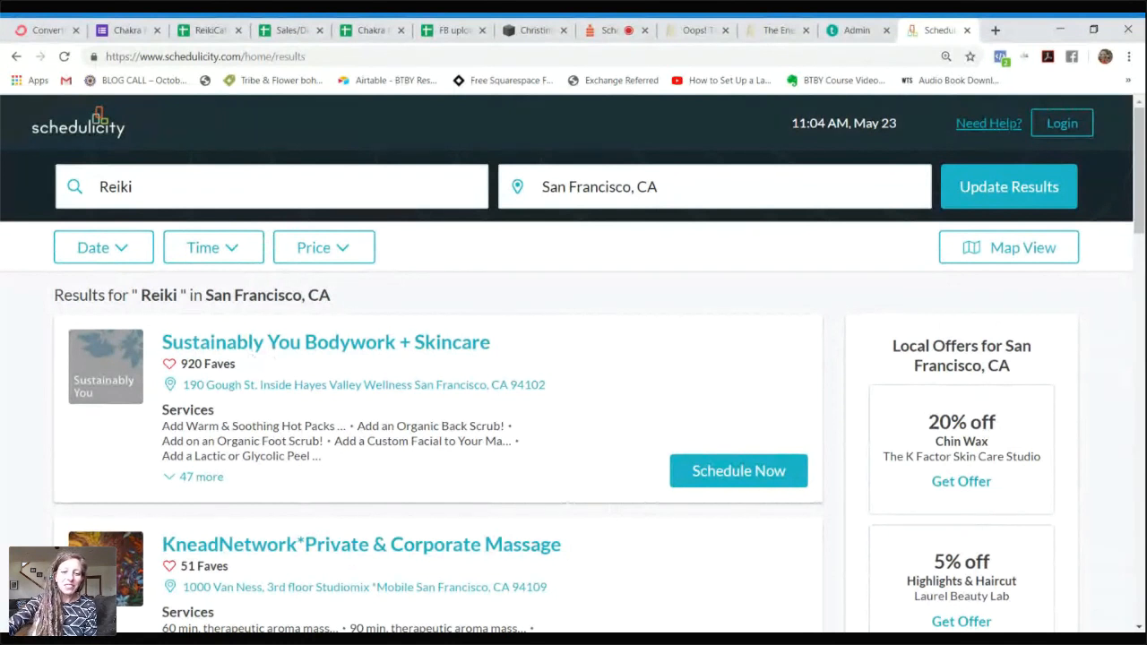
pyautogui.scroll(-2, 574, 359)
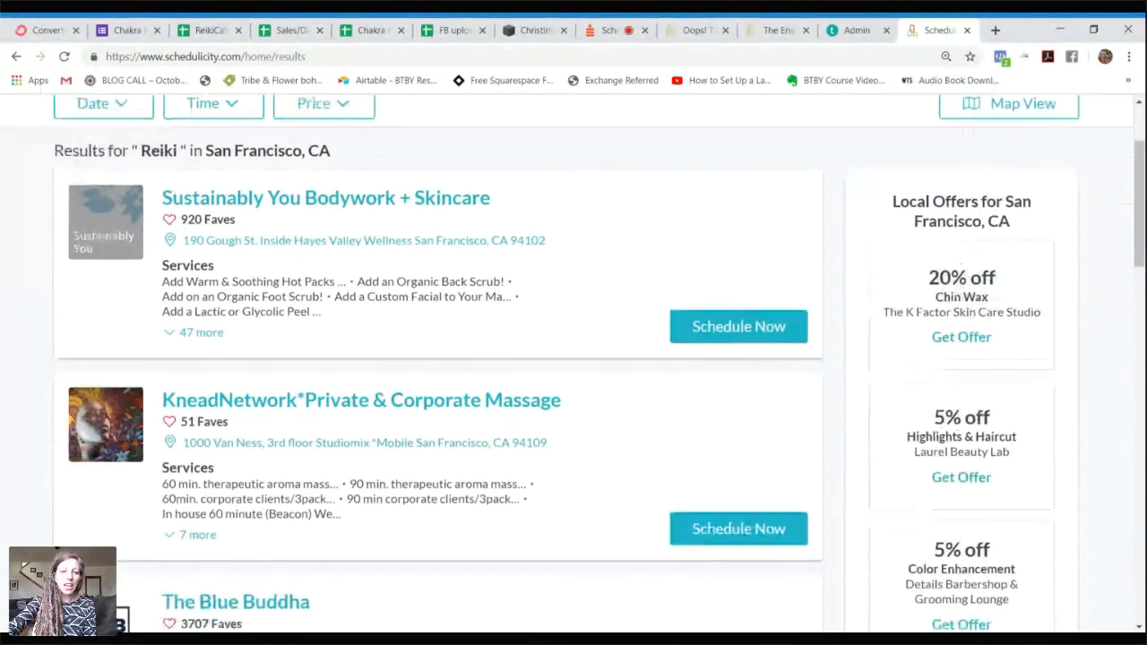
pyautogui.scroll(-1, 574, 358)
pyautogui.scroll(-3, 573, 359)
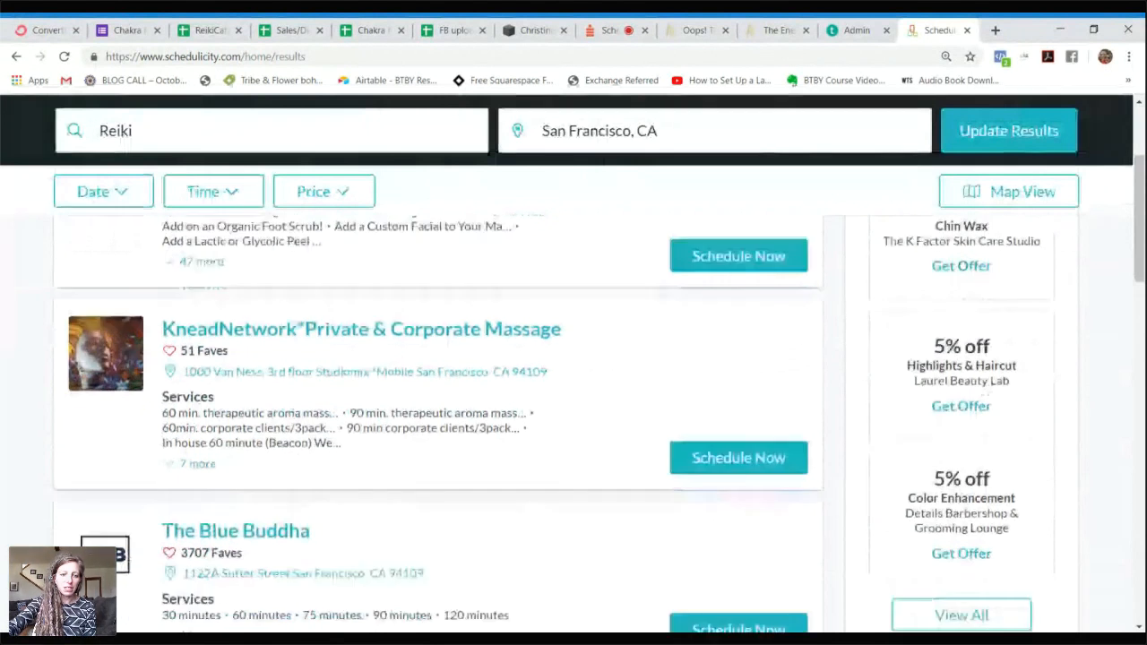
pyautogui.scroll(-2, 573, 358)
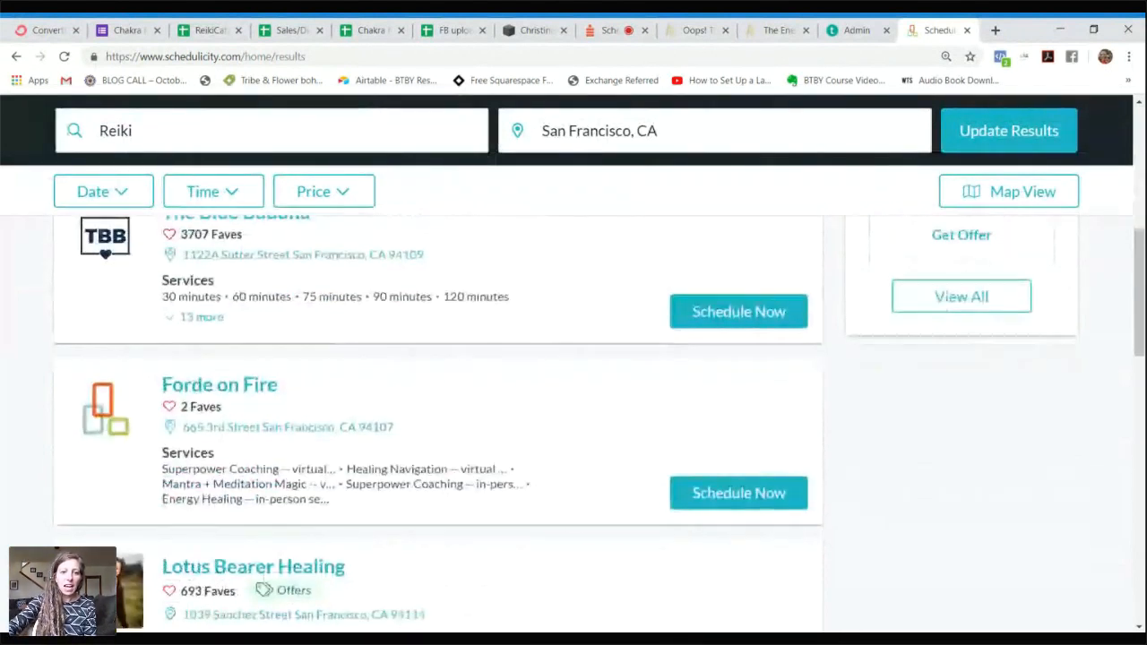
pyautogui.scroll(-2, 573, 421)
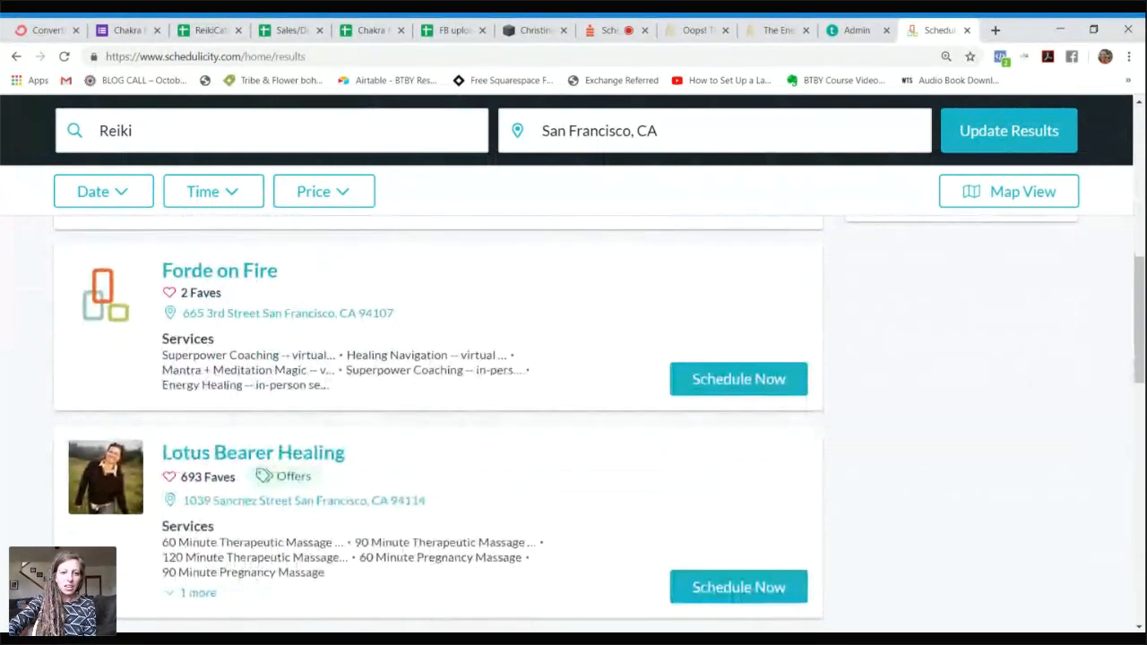
pyautogui.scroll(-3, 573, 422)
pyautogui.scroll(-3, 439, 421)
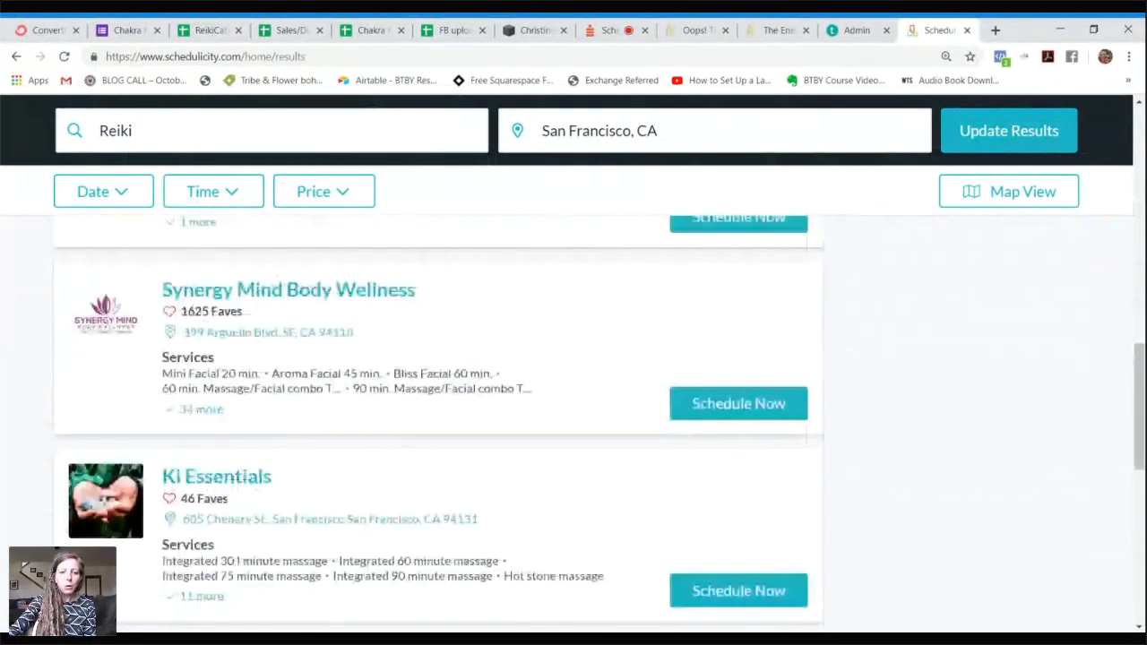
pyautogui.scroll(10, 439, 421)
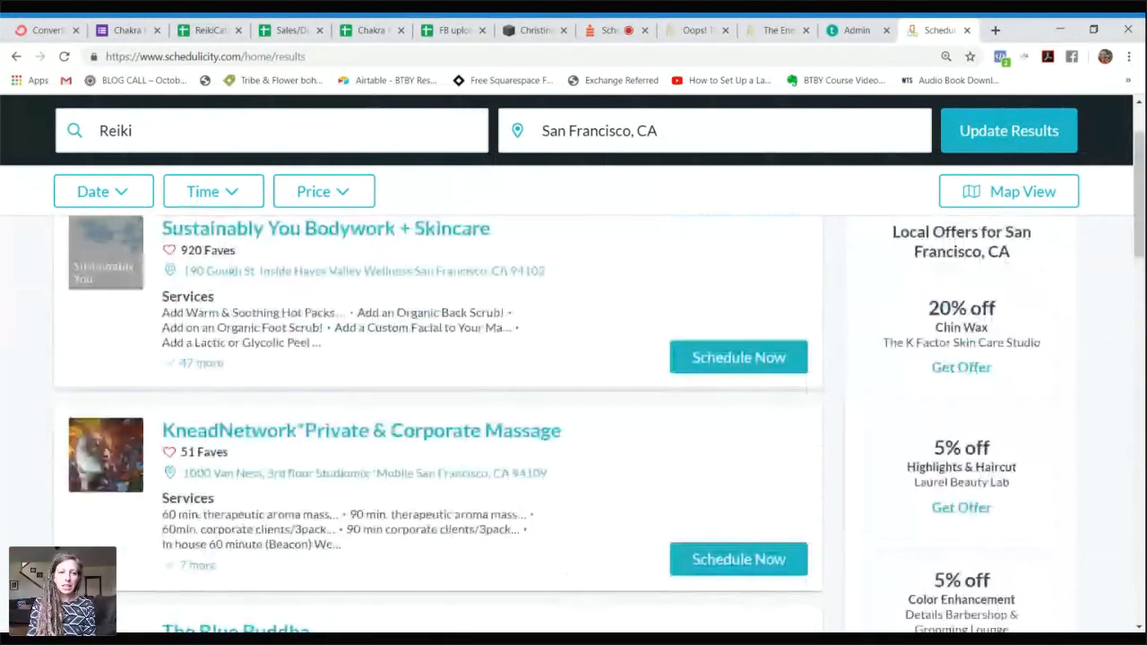
pyautogui.scroll(2, 574, 358)
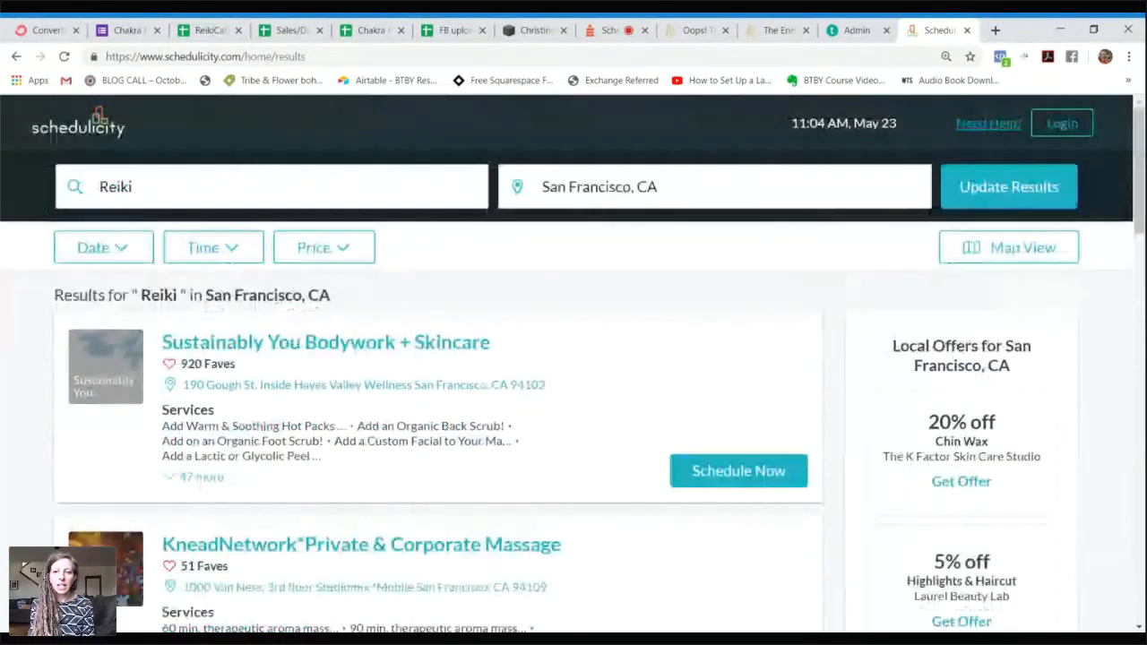
# Step: Change the search location to 'Bozeman, MT' and scroll the results to find ReikiCafe
pyautogui.click(581, 188)
pyautogui.write('B')
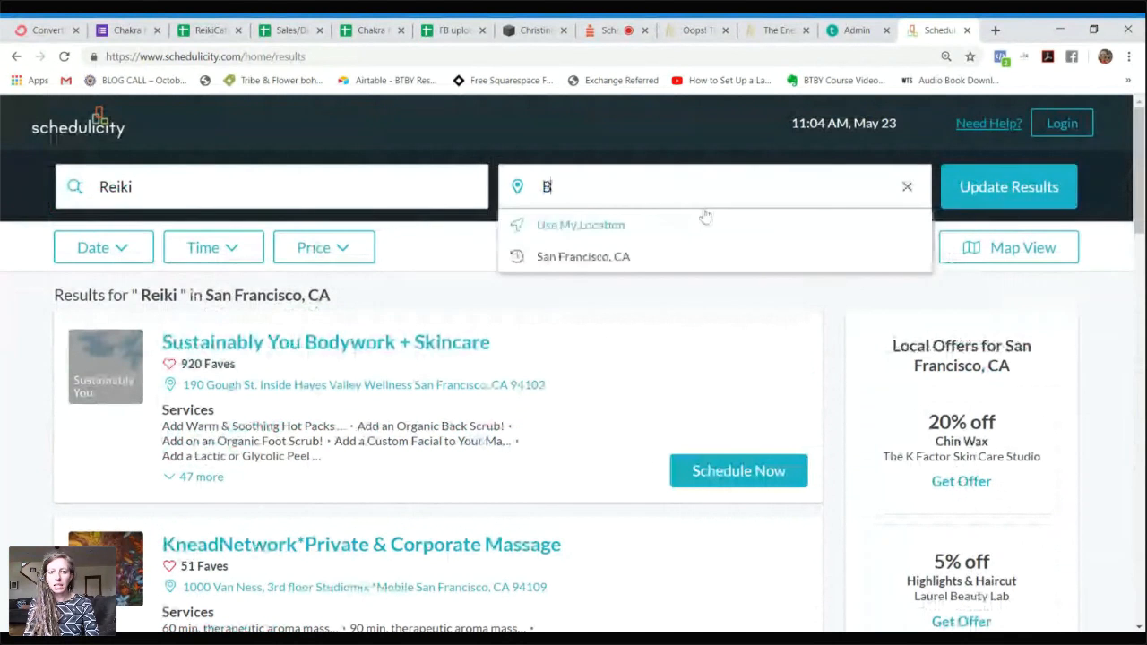
pyautogui.write('ozeman, MT')
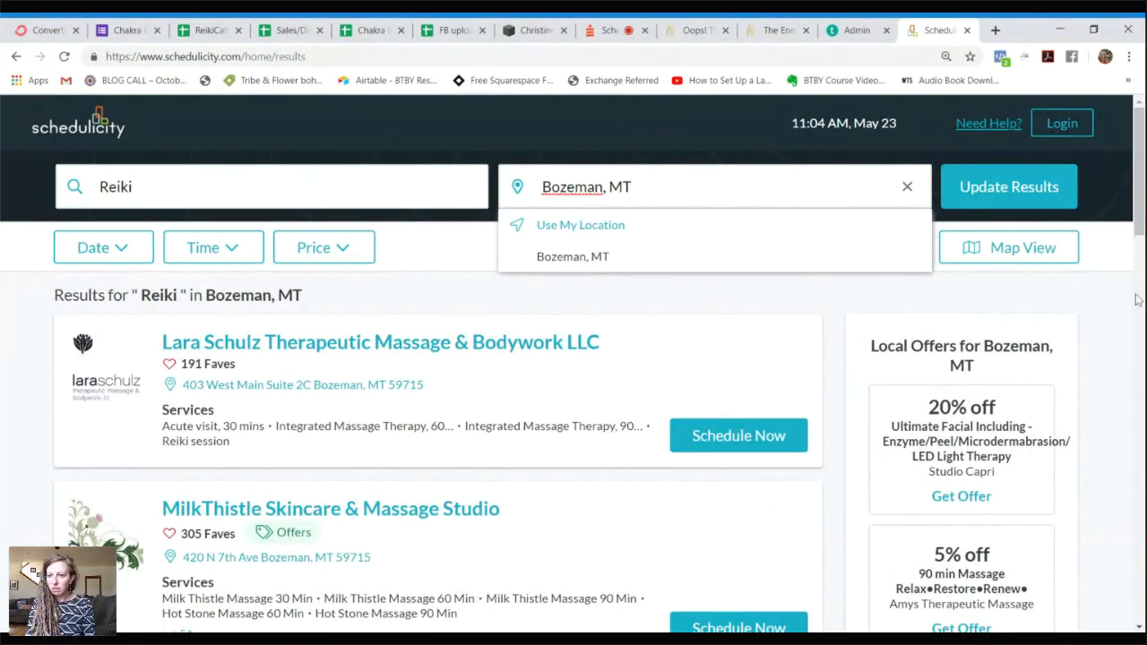
pyautogui.moveTo(1139, 230); pyautogui.dragTo(1139, 244)
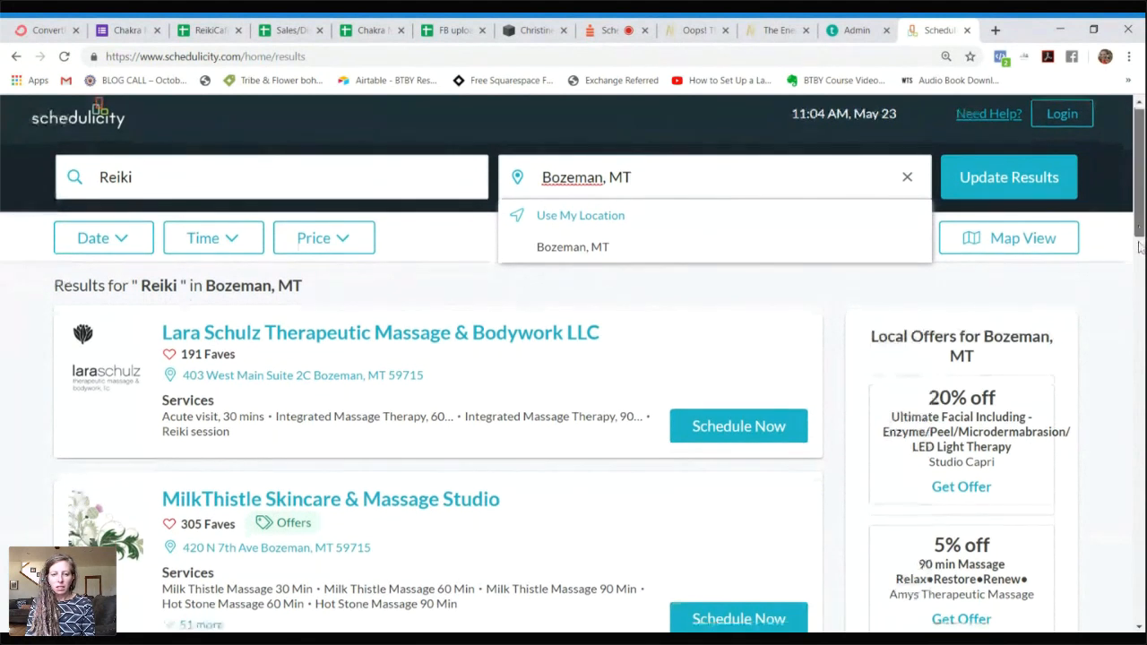
pyautogui.scroll(-5, 1139, 246)
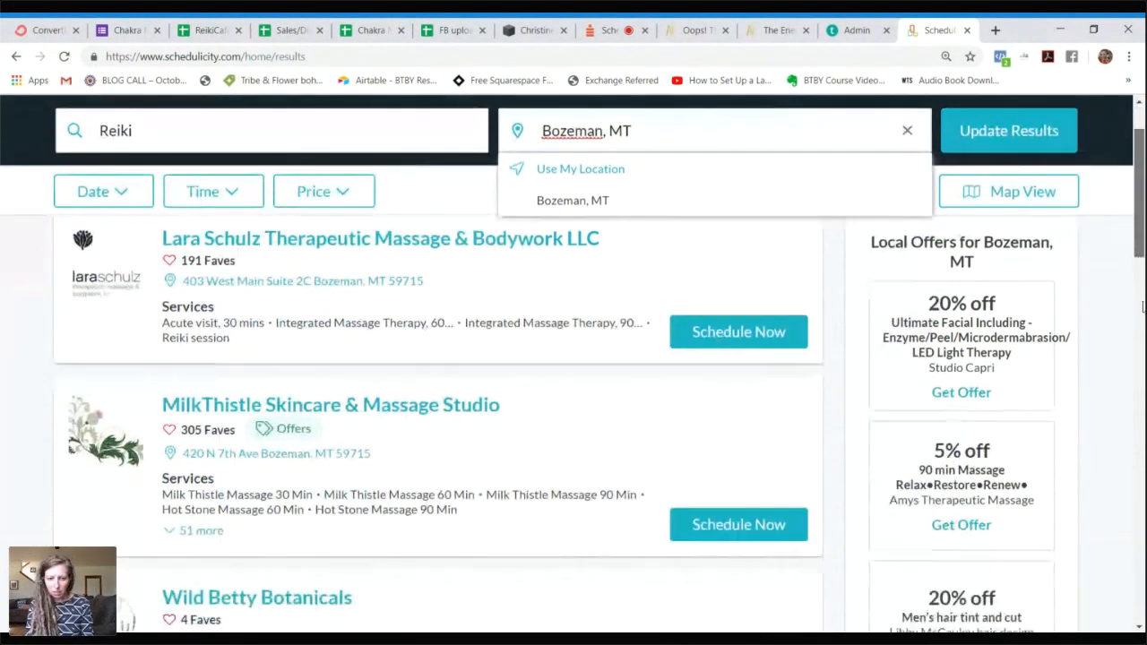
pyautogui.scroll(5, 1141, 209)
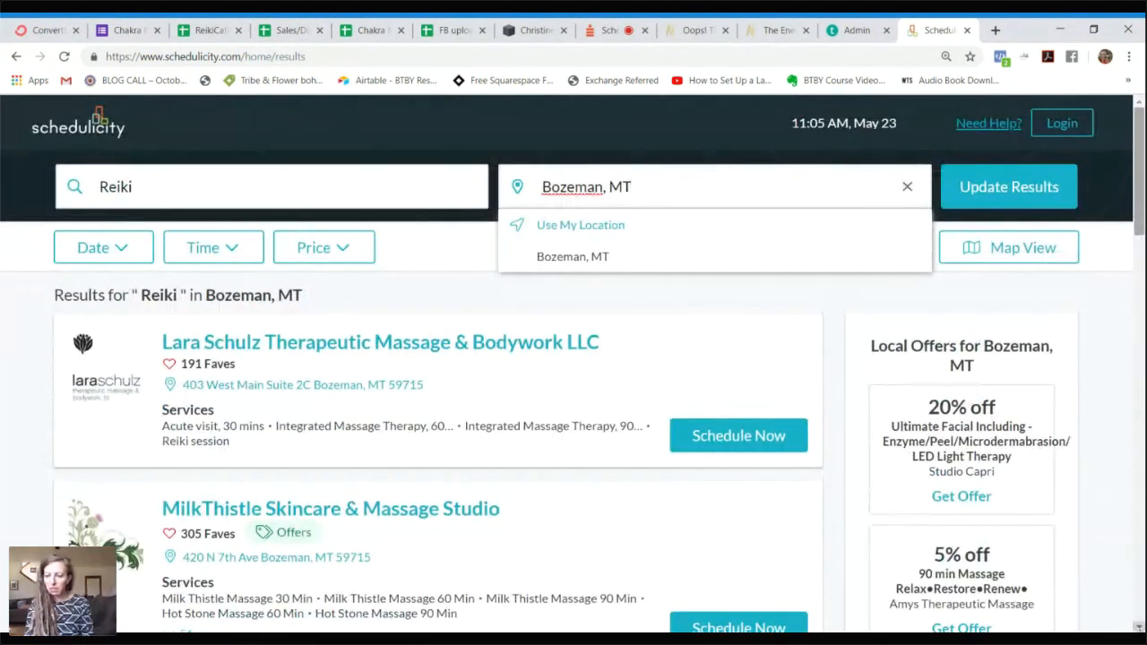
pyautogui.scroll(-2, 573, 363)
pyautogui.scroll(-3, 573, 363)
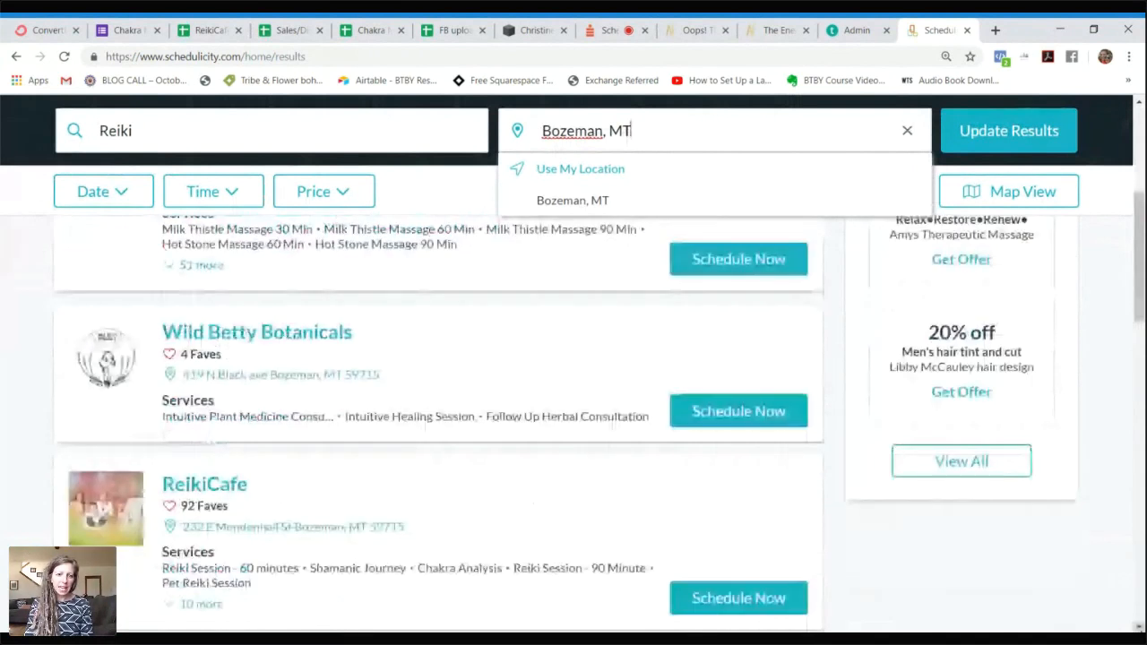
pyautogui.scroll(-2, 573, 363)
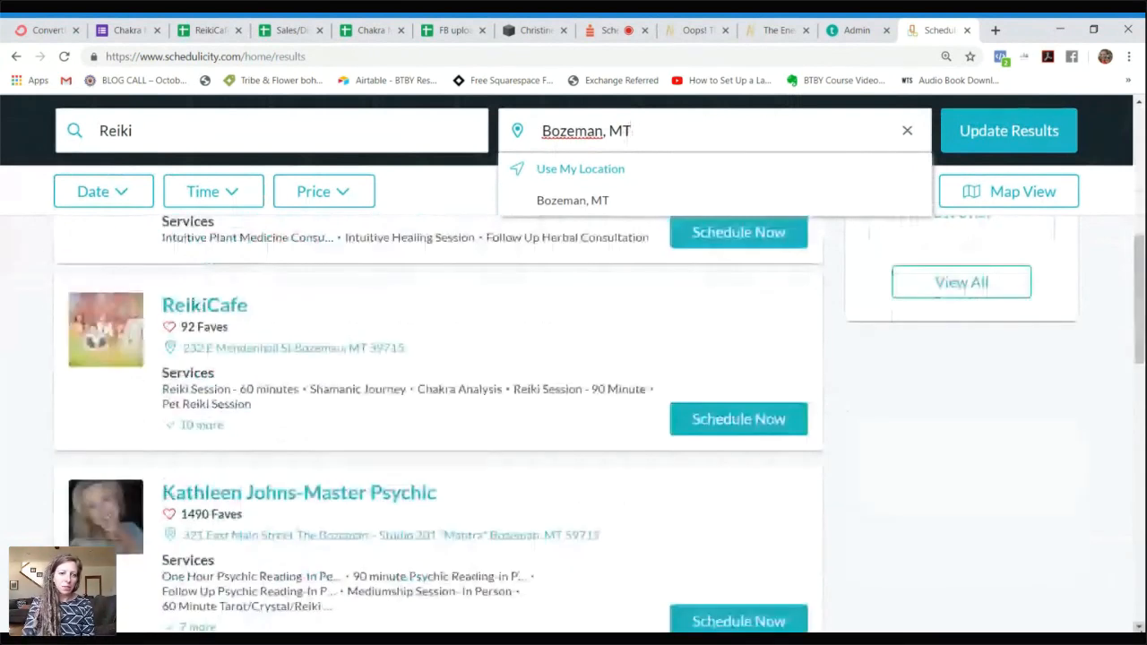
pyautogui.scroll(-3, 574, 362)
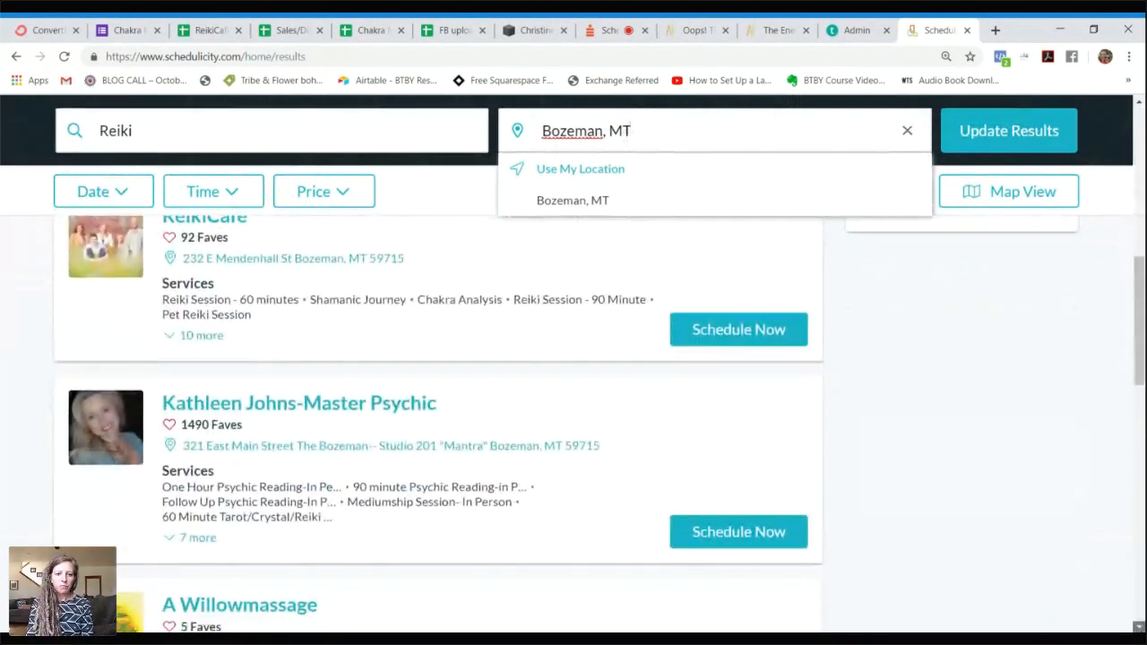
pyautogui.scroll(-3, 573, 363)
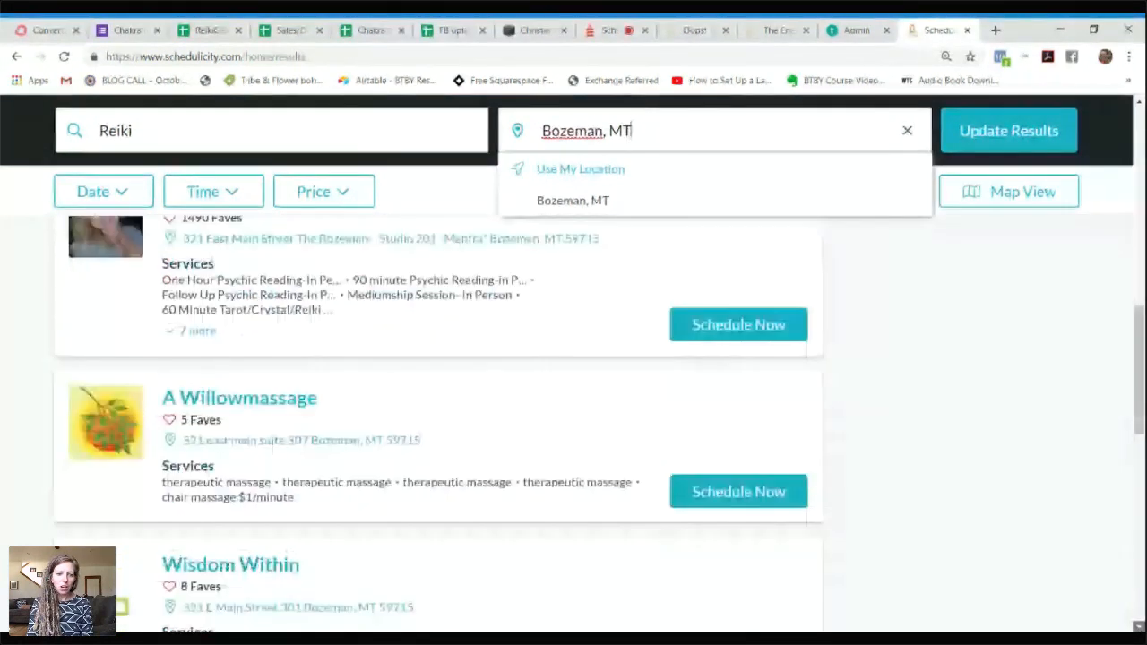
pyautogui.scroll(-1, 574, 403)
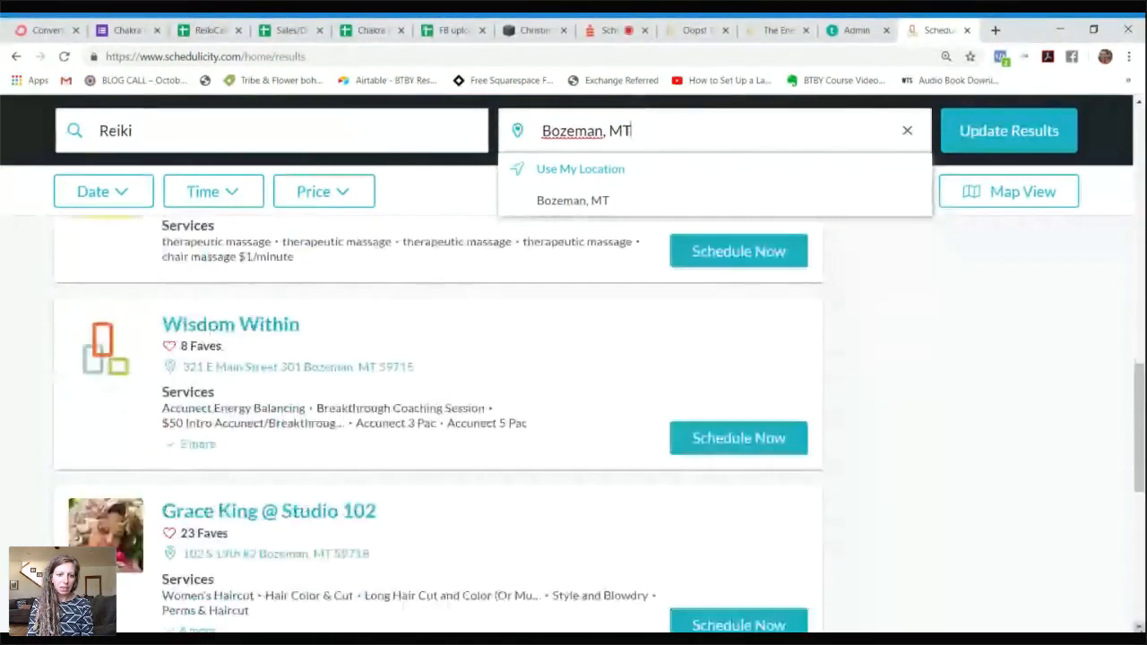
pyautogui.scroll(-3, 573, 403)
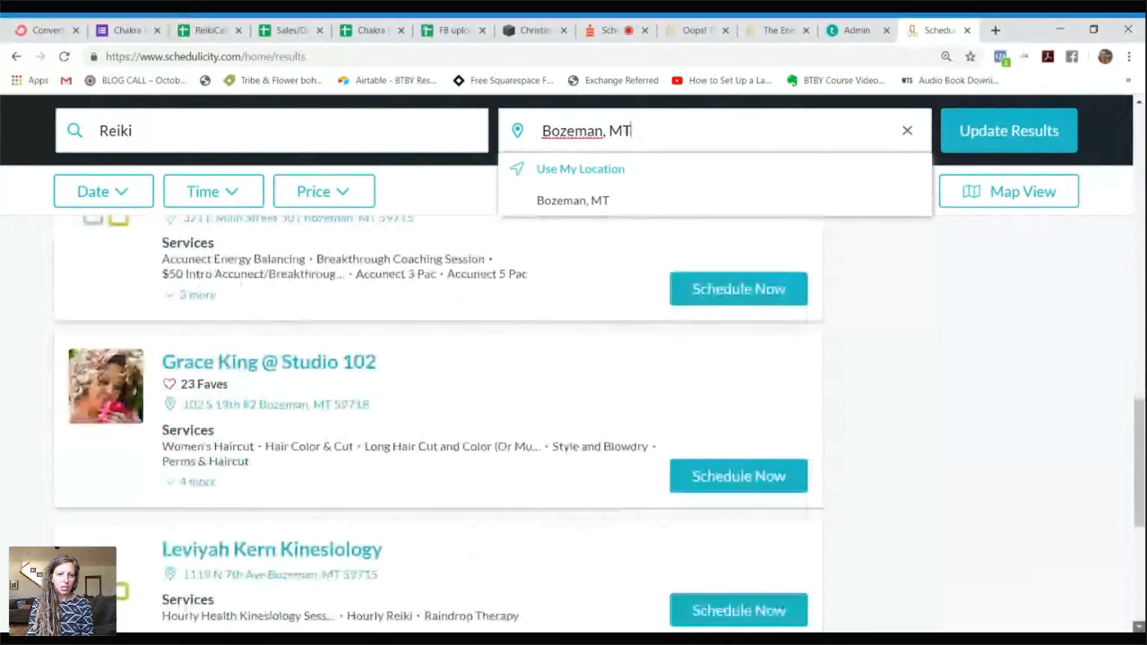
pyautogui.scroll(-3, 573, 403)
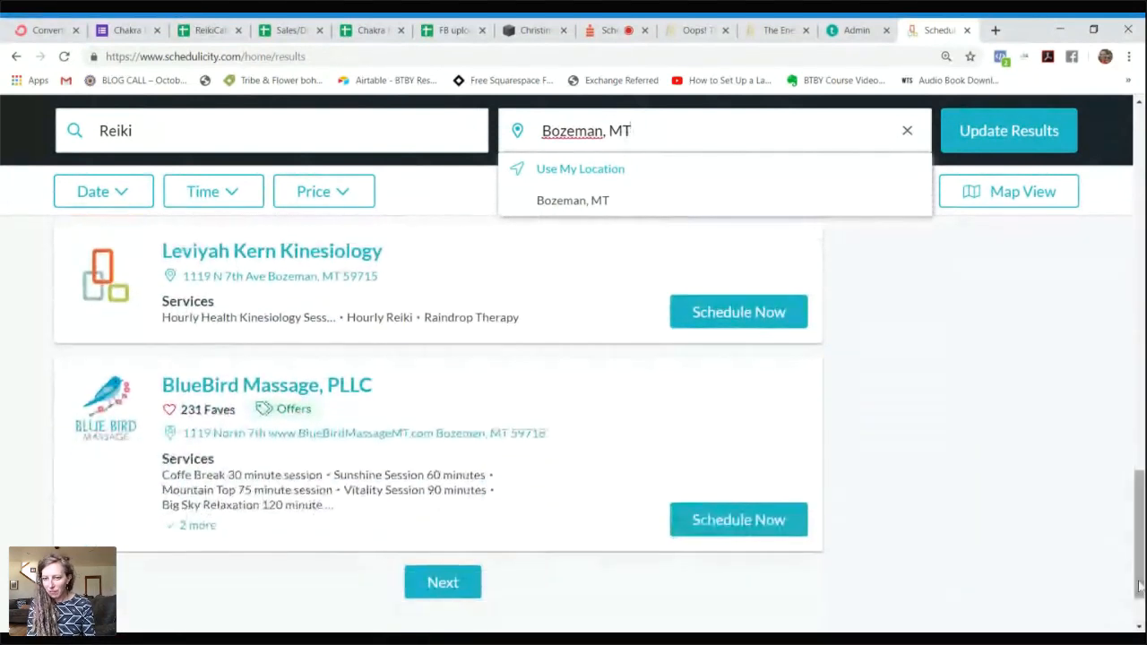
pyautogui.moveTo(1139, 537); pyautogui.dragTo(1138, 223)
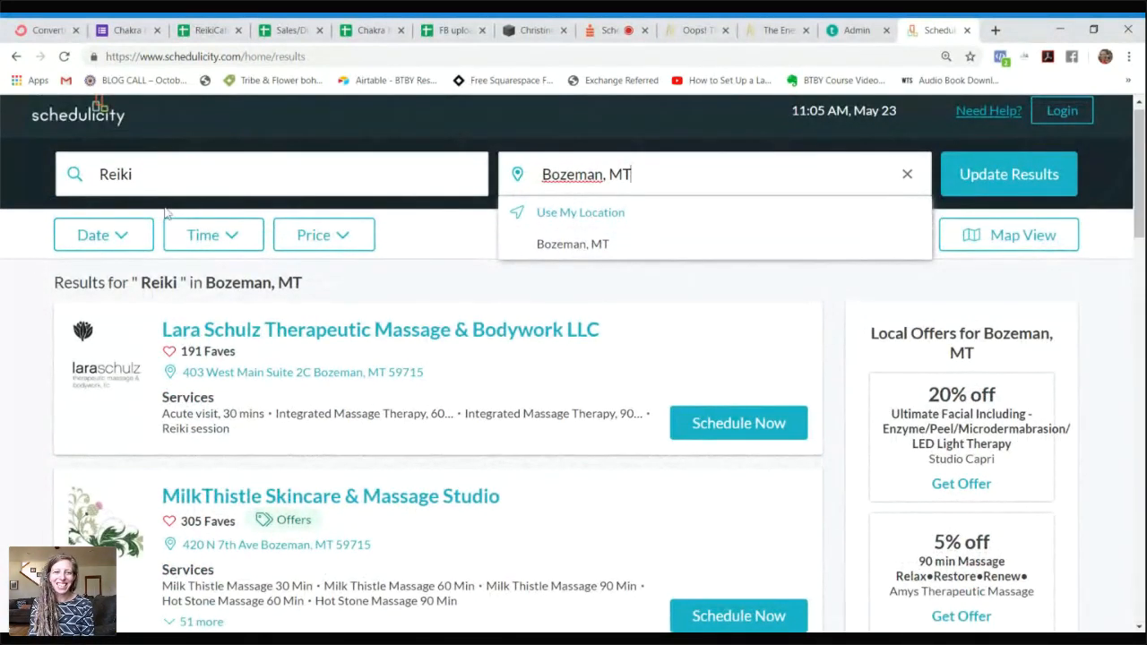
# Step: Dismiss the location suggestions and select the results path in the web address
pyautogui.click(699, 121)
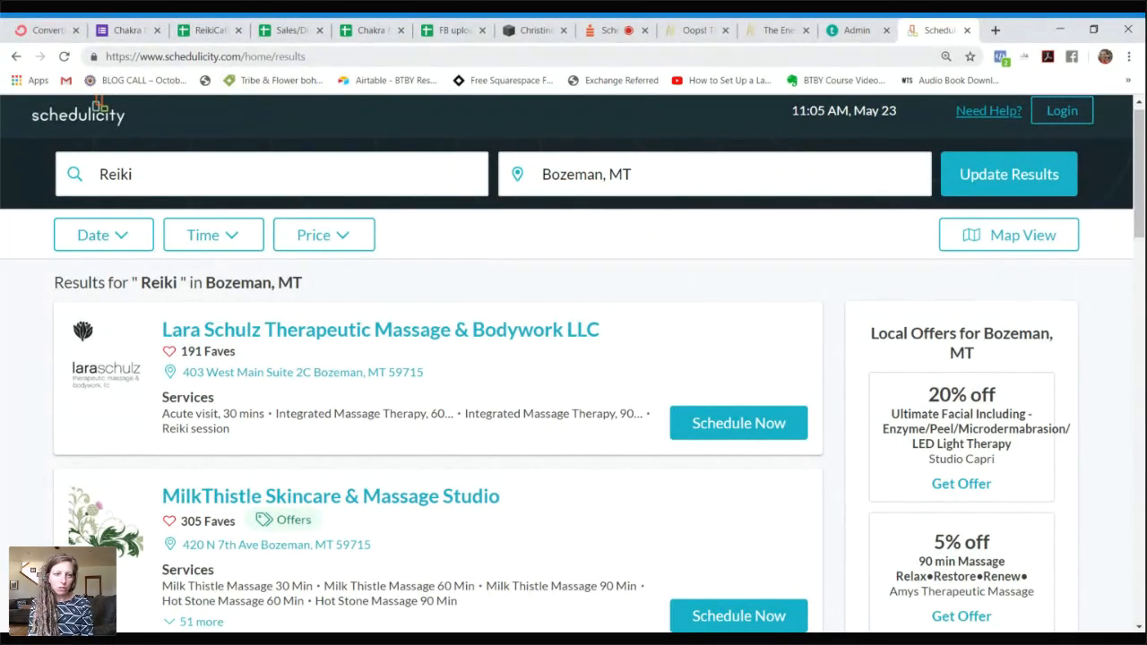
pyautogui.click(311, 56)
pyautogui.moveTo(310, 57); pyautogui.dragTo(247, 57)
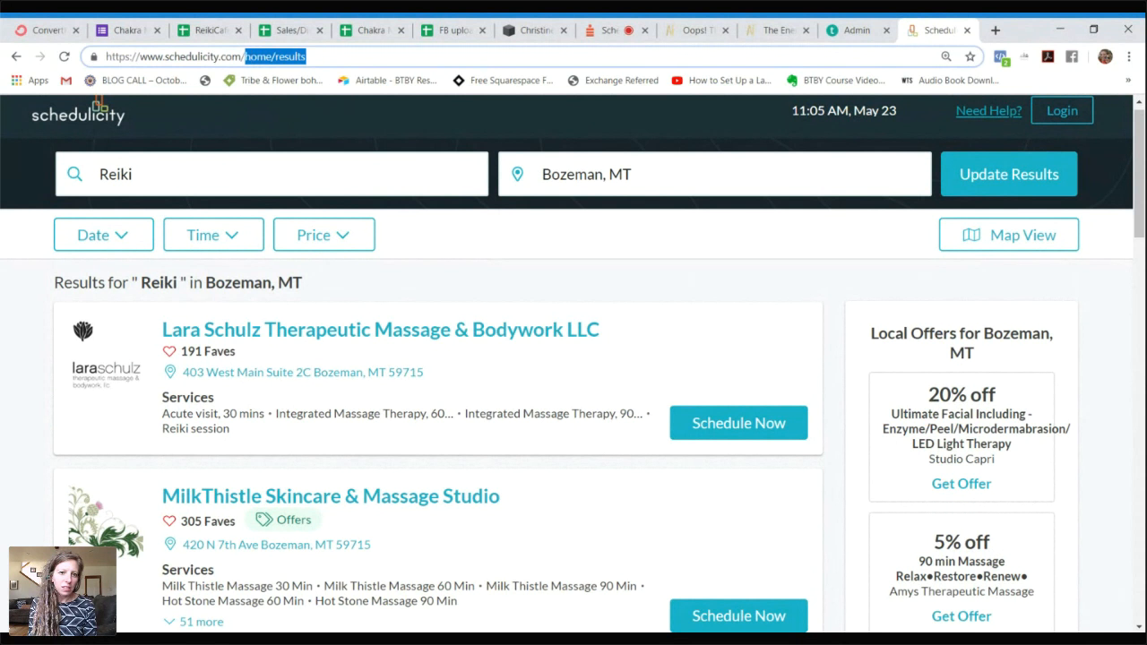
# Step: Load the schedulicity.com homepage, check the Crowdcast tab, then go to List My Business
pyautogui.press('BackSpace')
pyautogui.press('Return')
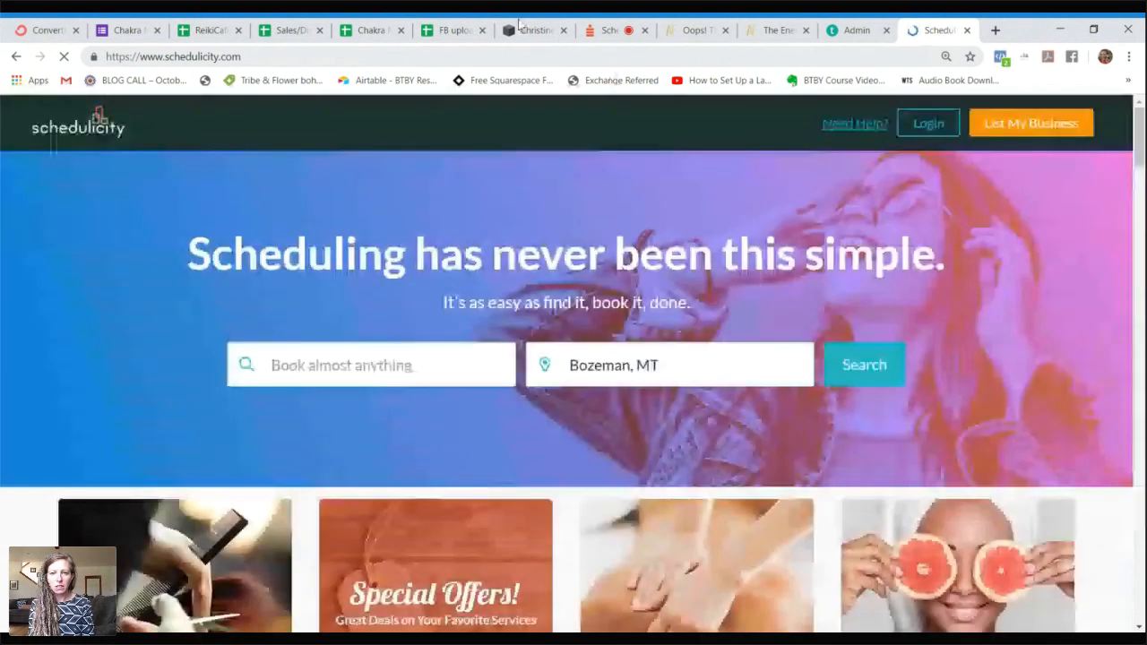
pyautogui.click(608, 32)
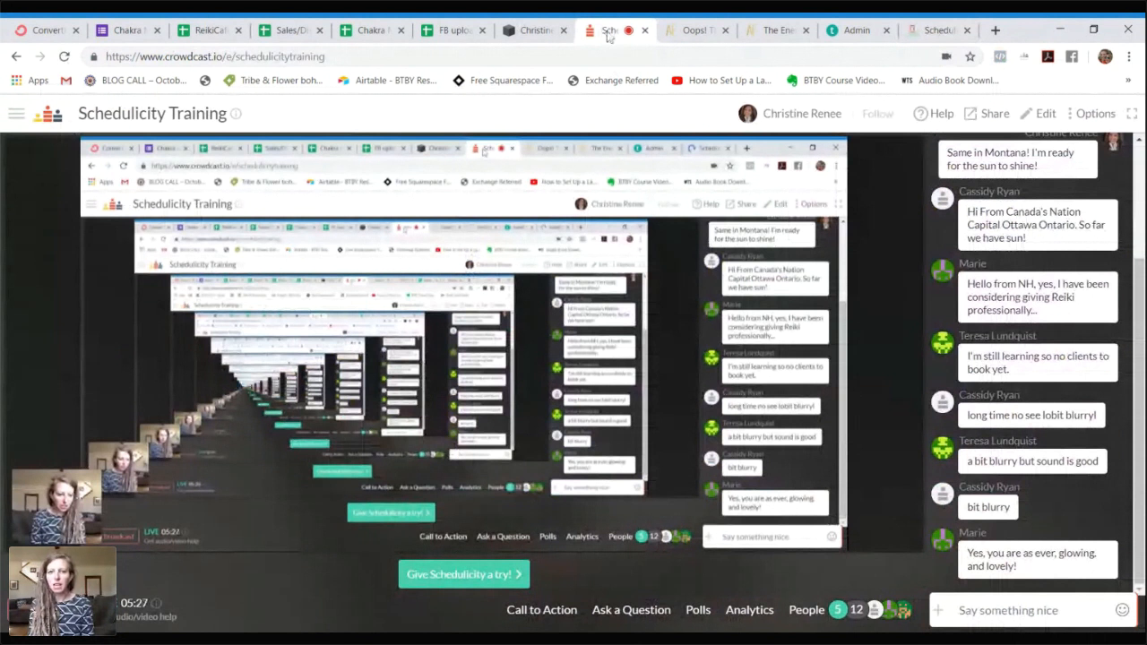
pyautogui.click(927, 36)
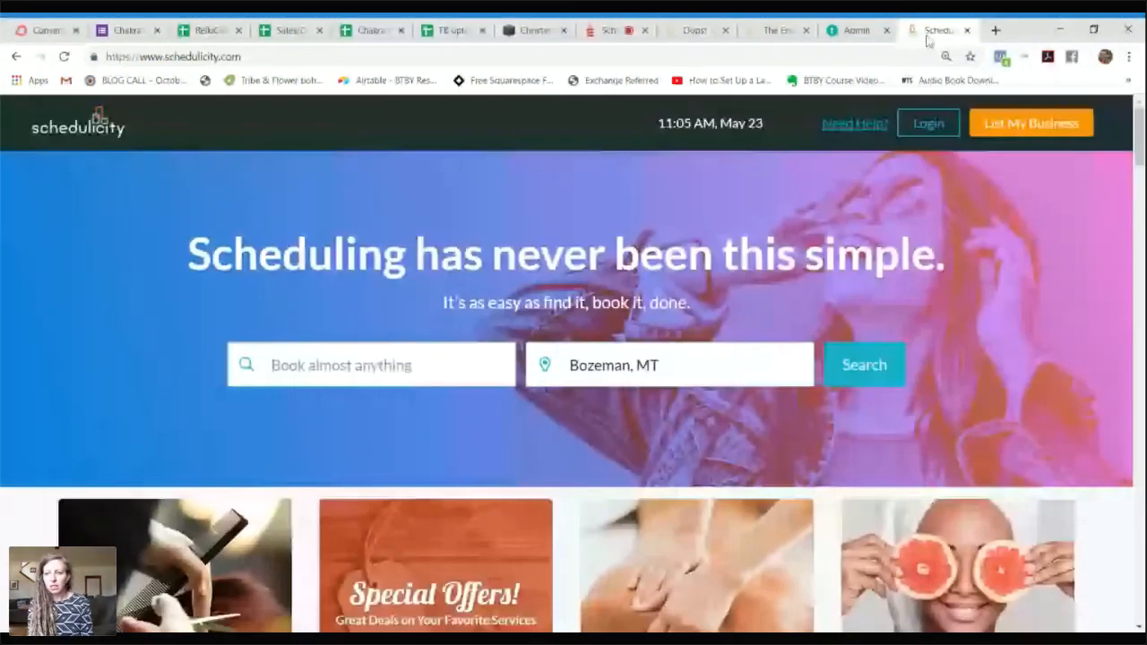
pyautogui.click(1035, 132)
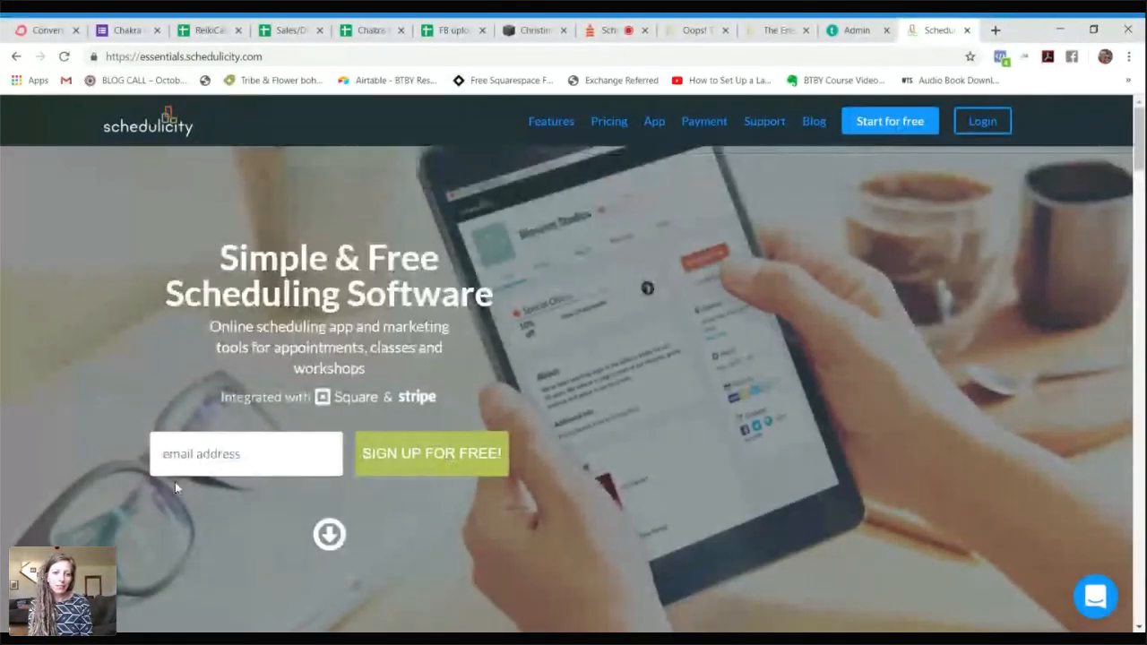
# Step: Submit a personal e-mail address for sign-up and dismiss the 'in use' warning
pyautogui.click(187, 457)
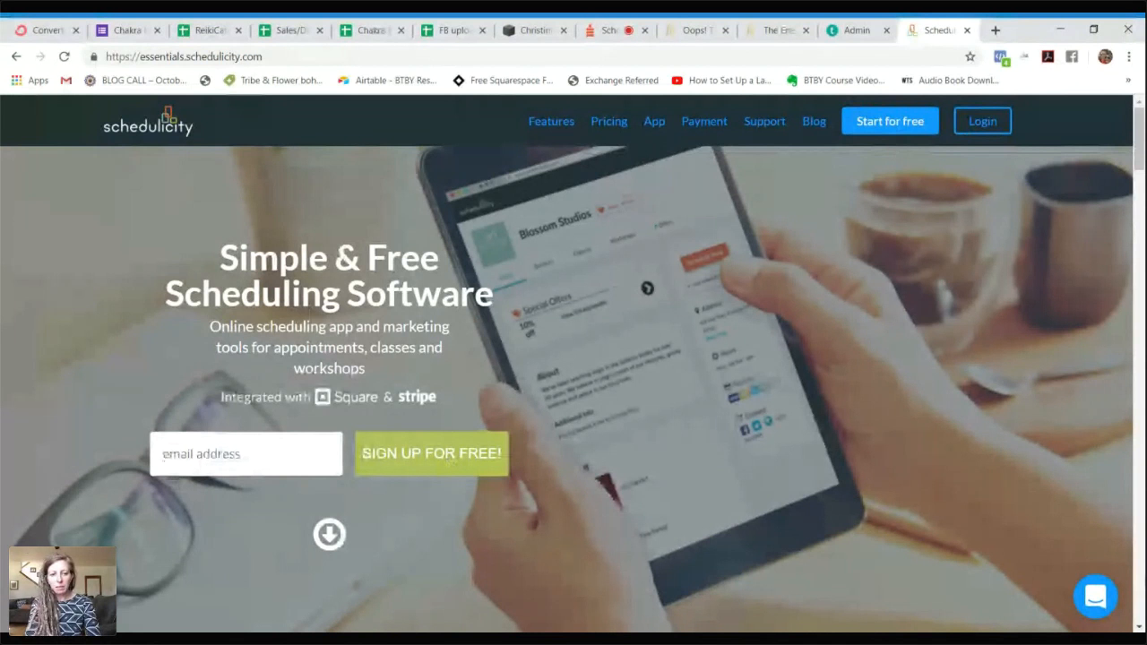
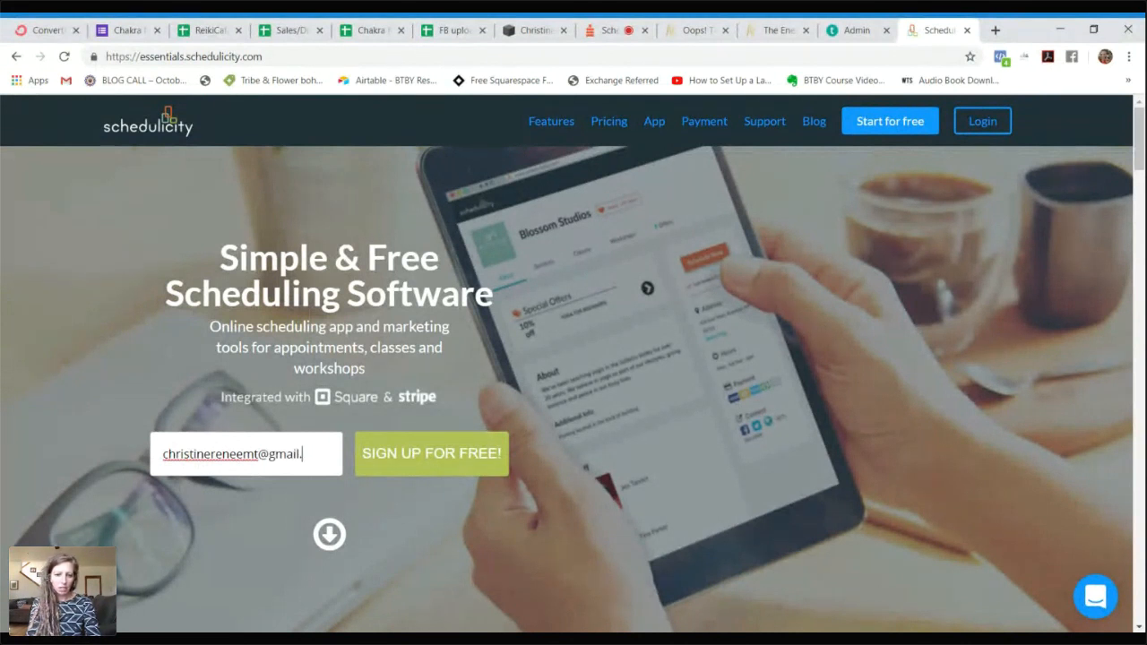
pyautogui.write('com')
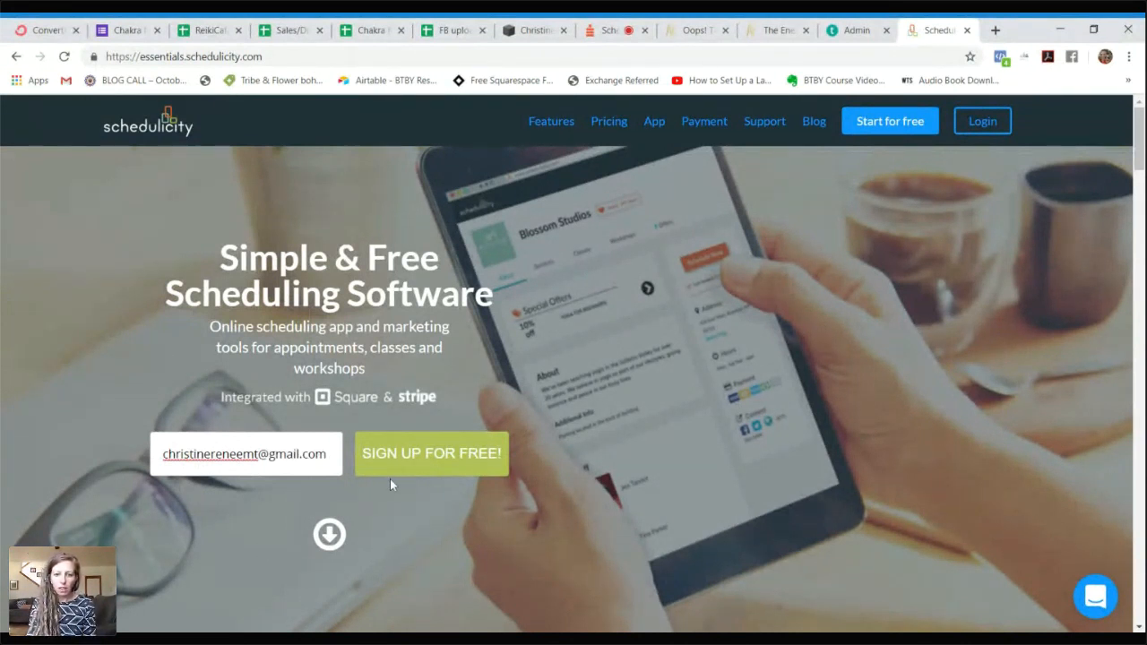
pyautogui.click(436, 470)
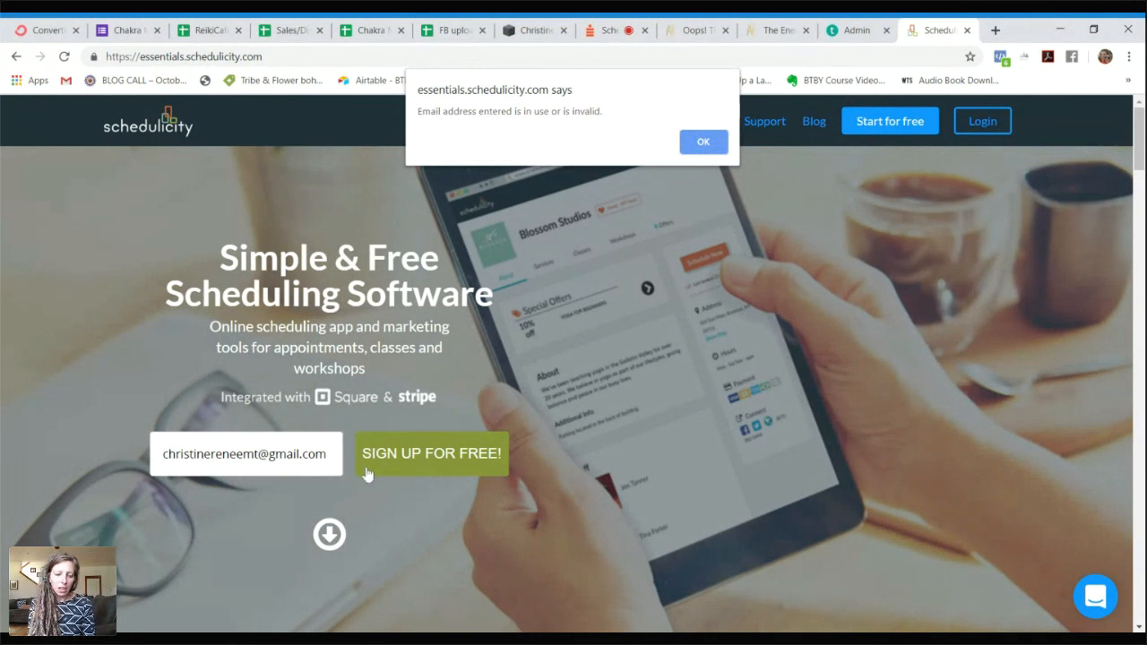
pyautogui.click(703, 142)
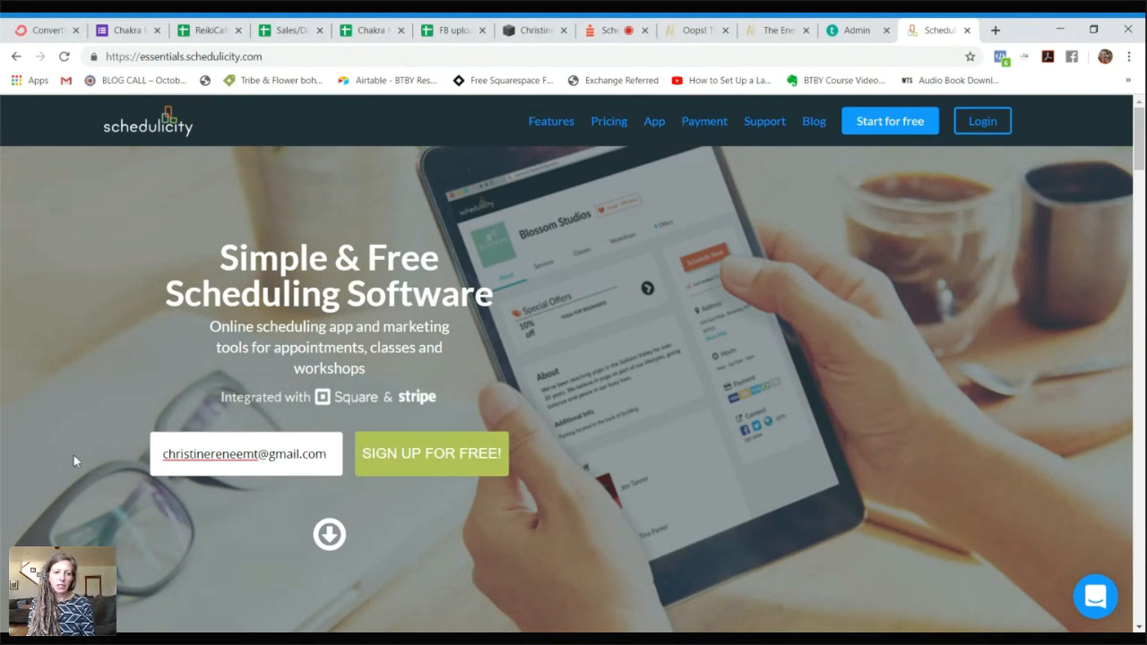
# Step: Try a second personal e-mail address, which is also rejected as in use
pyautogui.moveTo(328, 454); pyautogui.dragTo(133, 461)
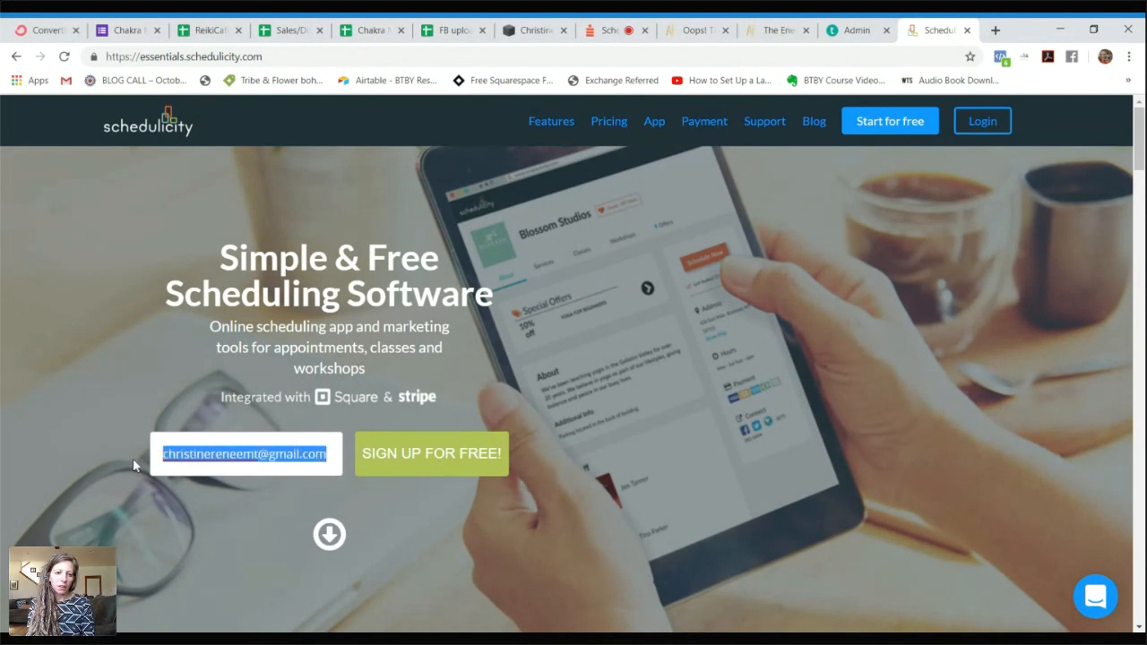
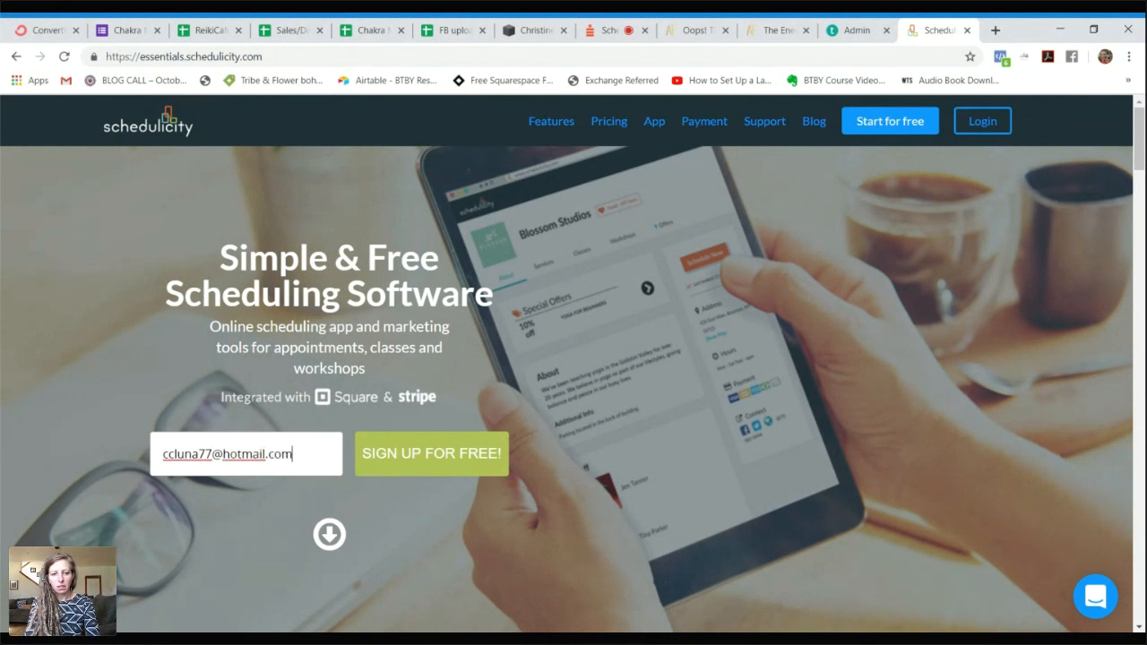
pyautogui.click(416, 463)
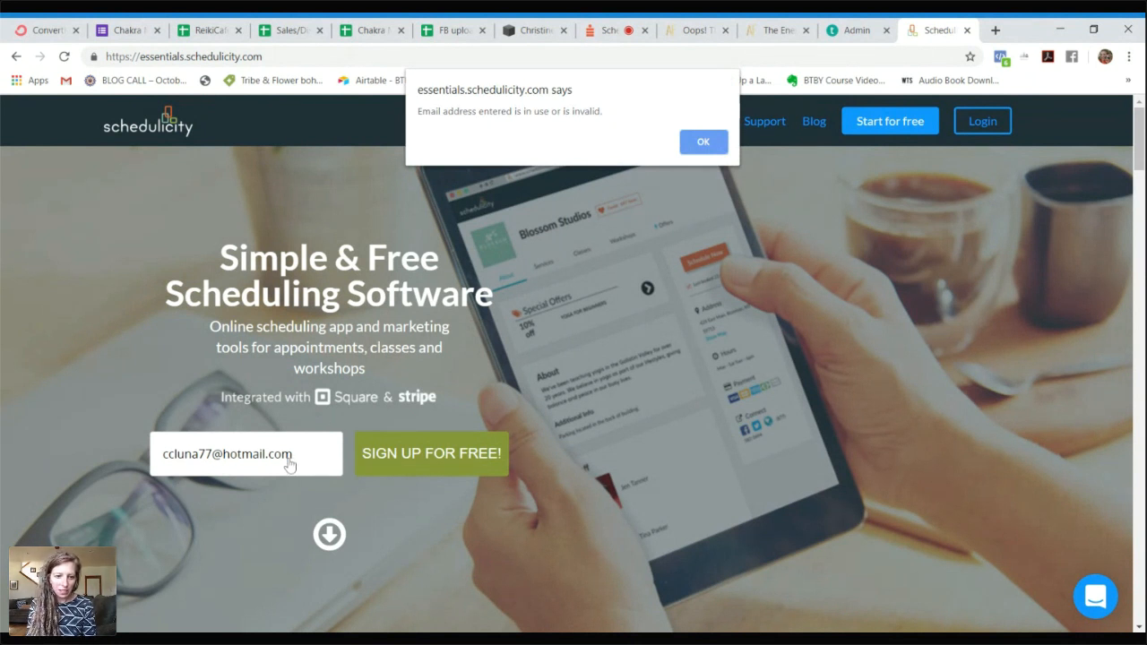
pyautogui.click(708, 143)
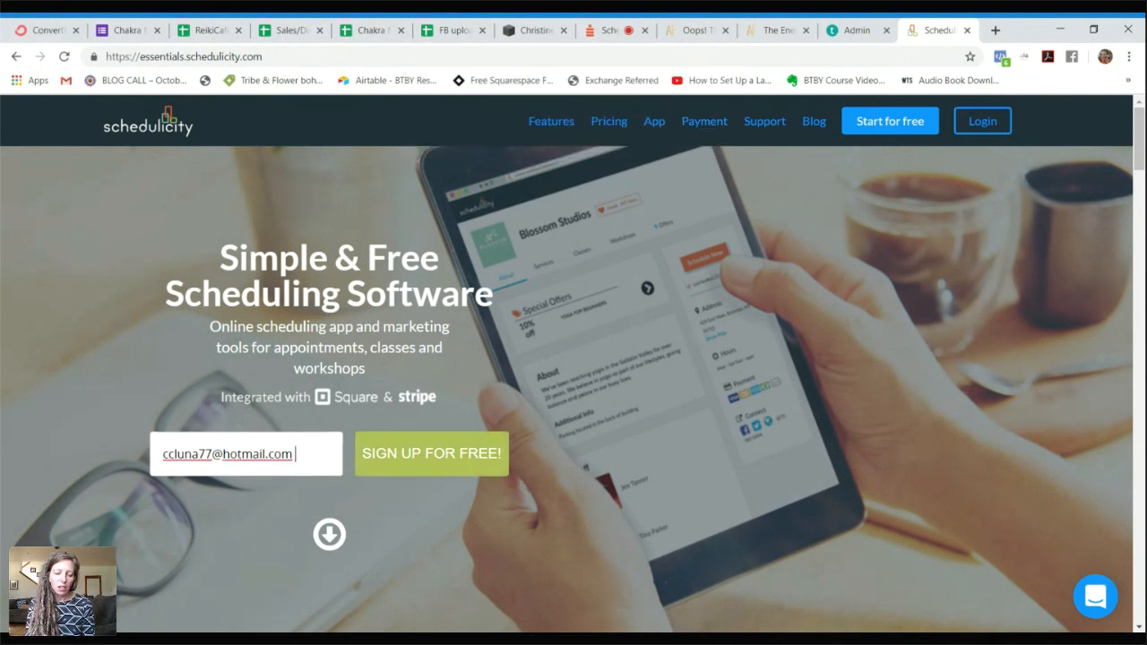
# Step: Clear the e-mail field and type the business e-mail address instead
pyautogui.moveTo(299, 453); pyautogui.dragTo(67, 462)
pyautogui.write('c')
pyautogui.press('BackSpace')
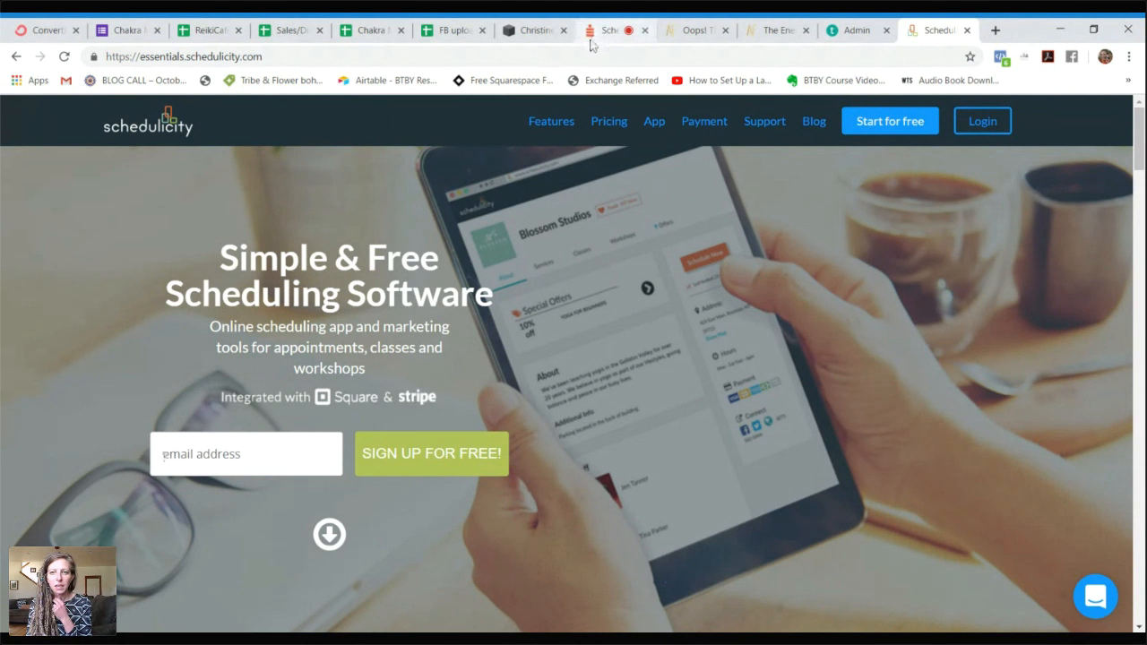
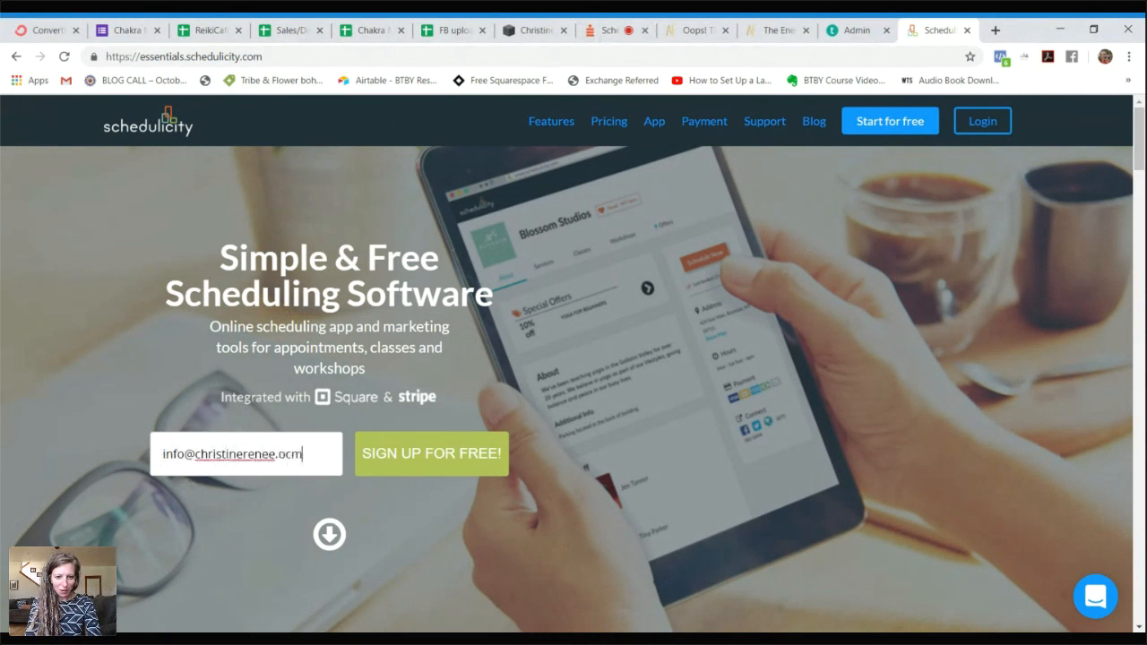
# Step: Finish the business e-mail address with '.org' and submit it to start the free sign-up
pyautogui.write('org')
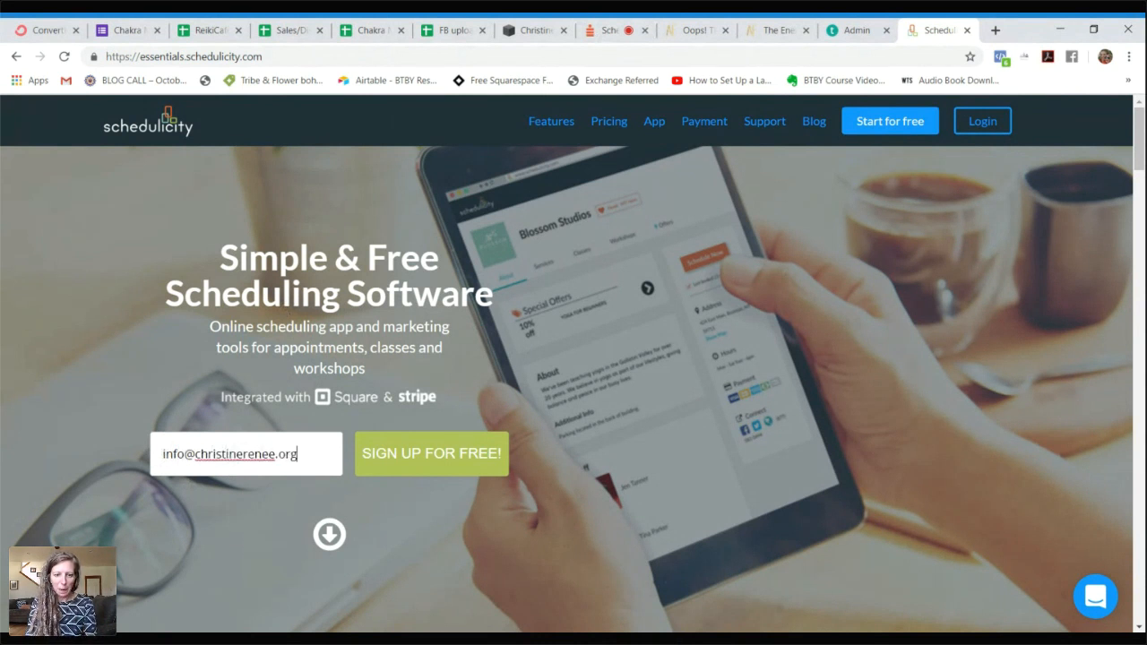
pyautogui.click(455, 471)
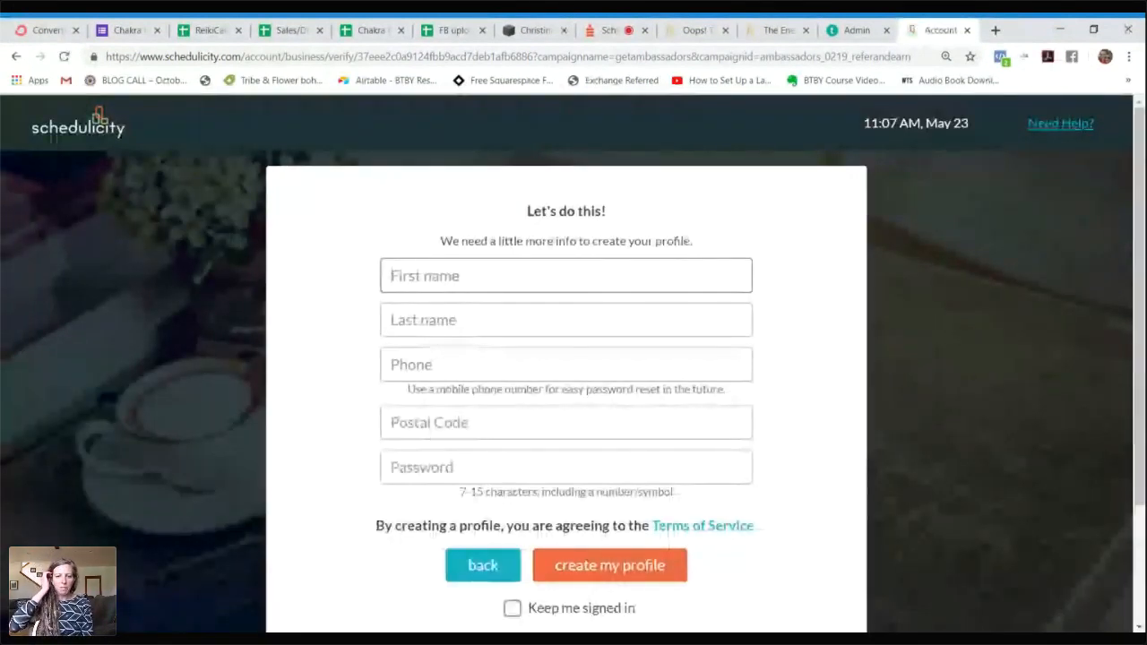
pyautogui.scroll(-2, 573, 358)
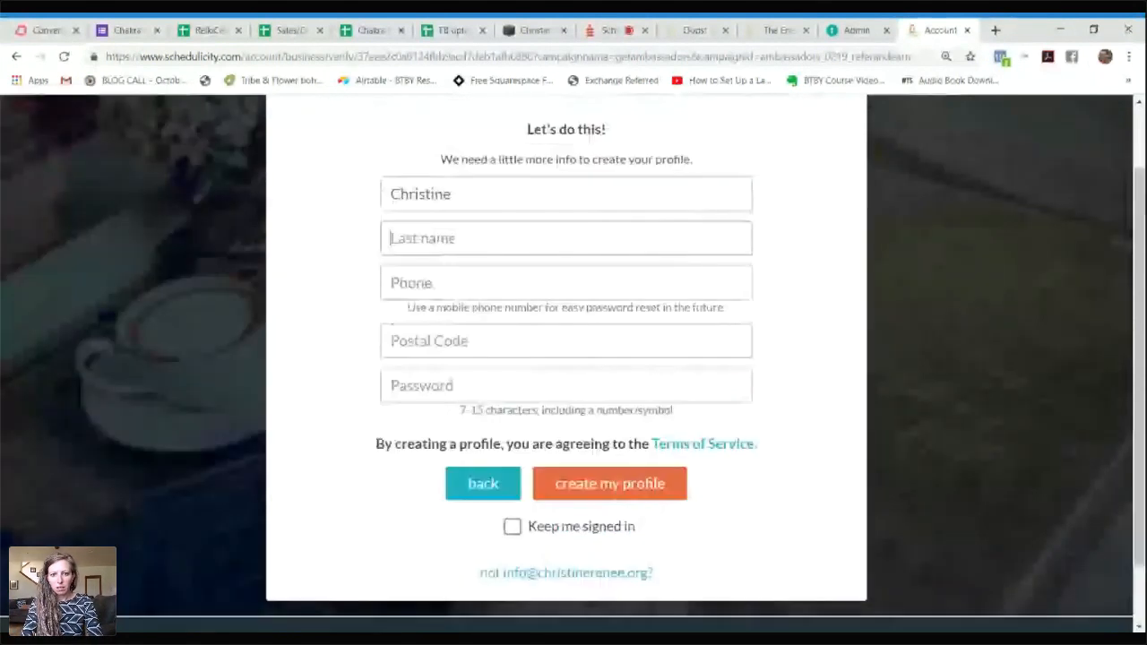
# Step: Fill in the last name, phone number, postal code and password, and create the profile
pyautogui.press('Tab')
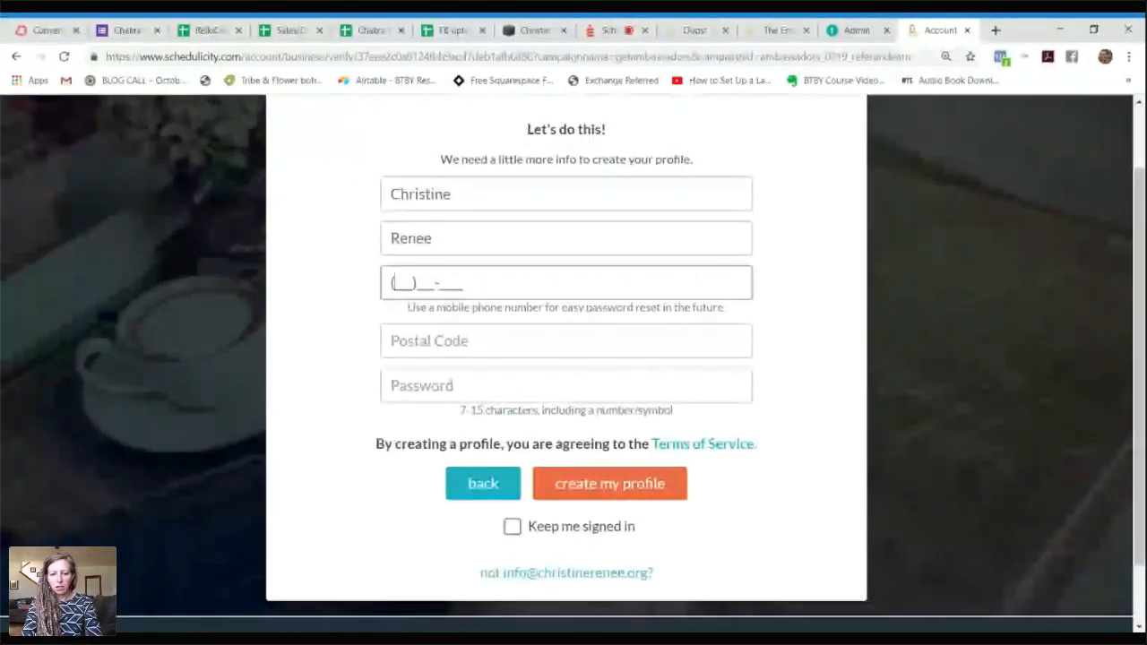
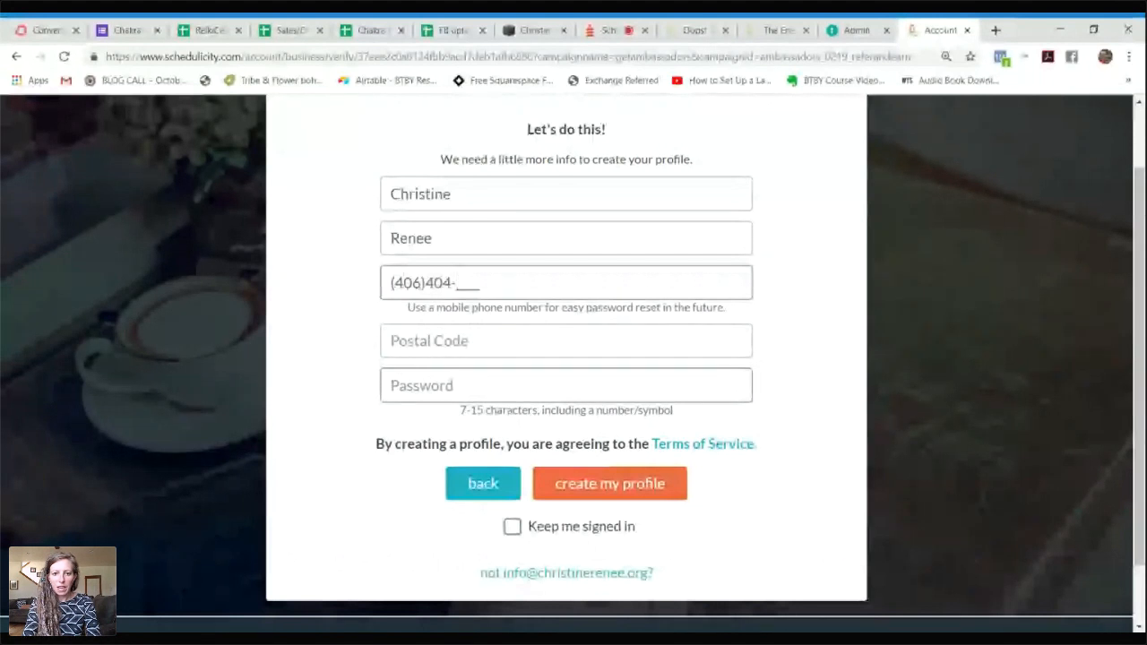
pyautogui.press('Tab')
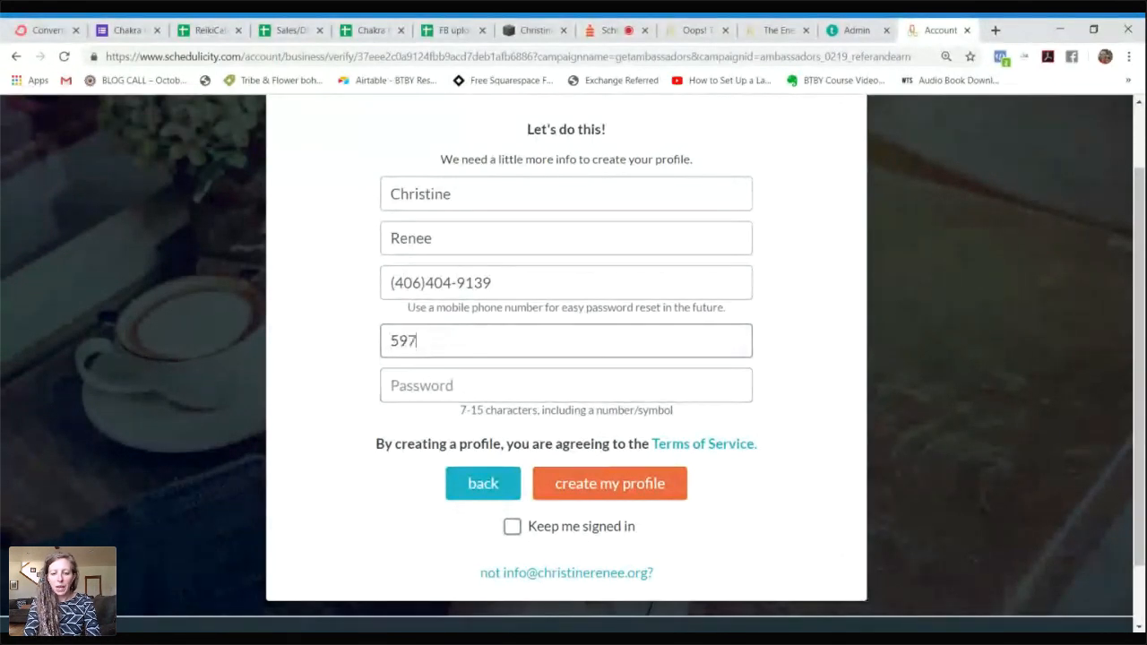
pyautogui.press('Tab')
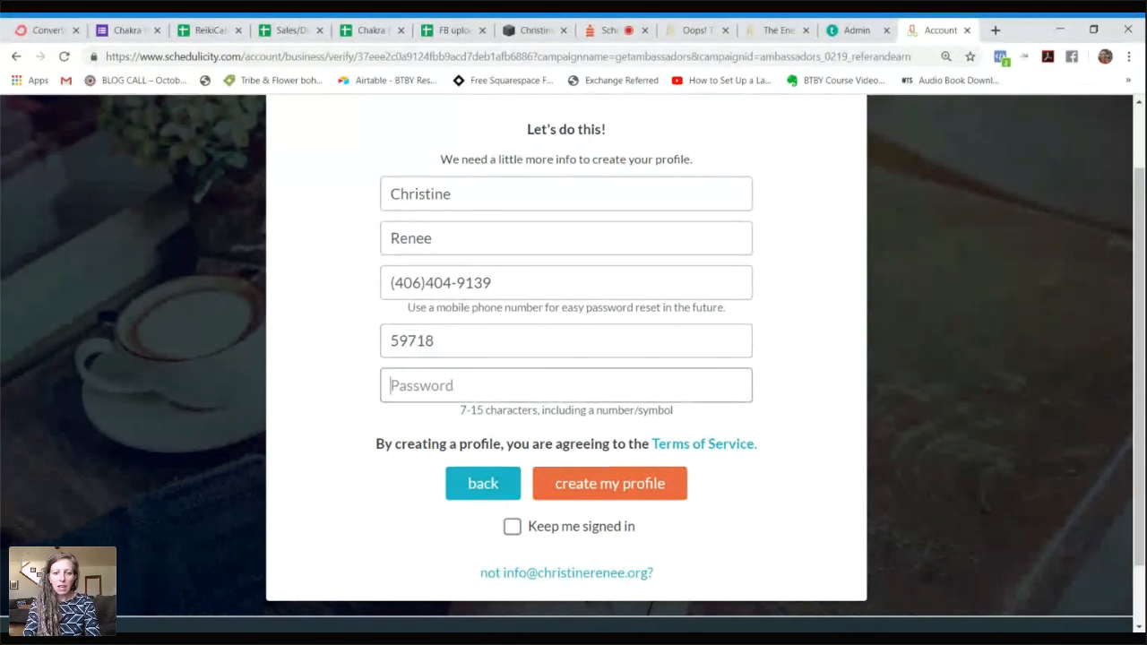
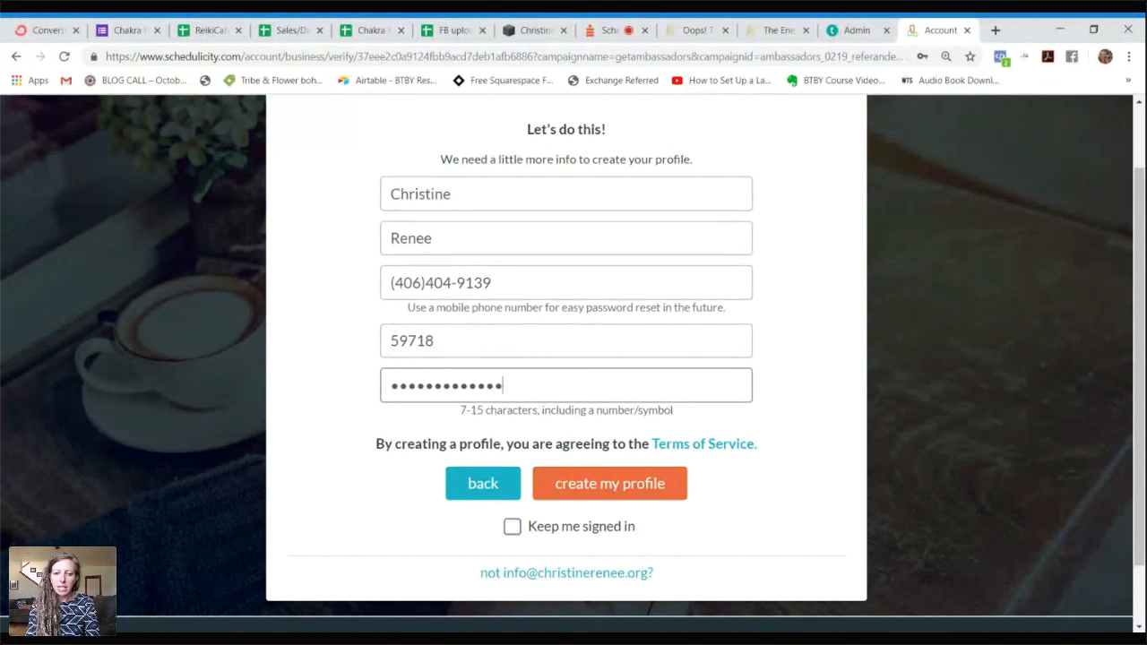
pyautogui.click(586, 486)
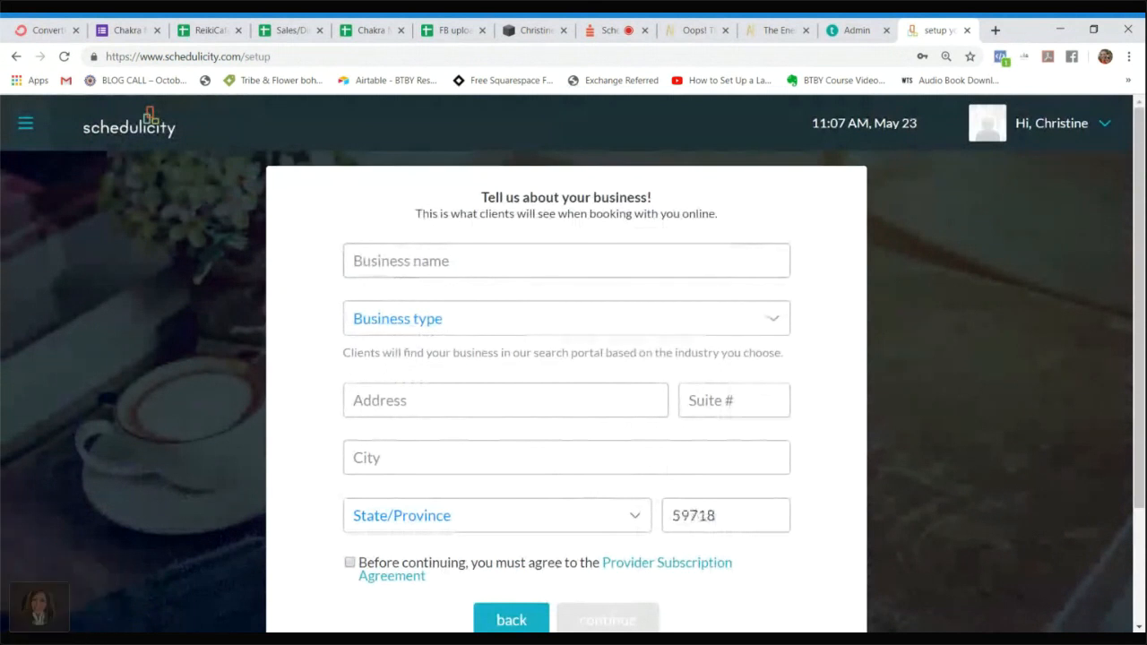
# Step: Name the business 'ReikiCafe #2' and set its business type to Reiki
pyautogui.write('ReikiCafe')
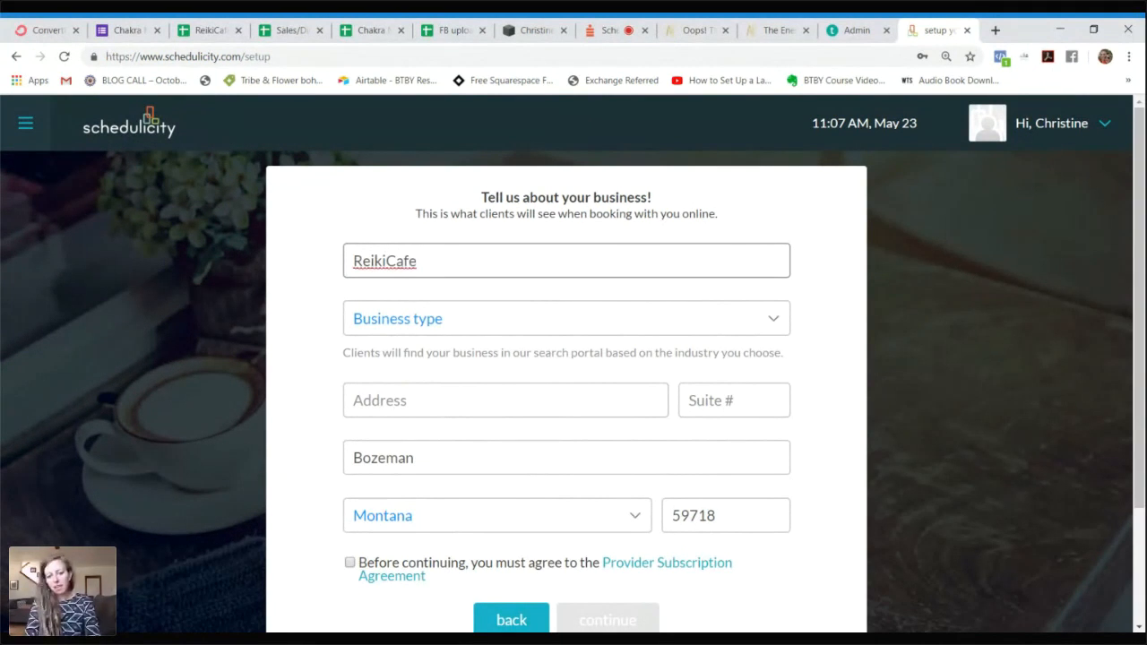
pyautogui.write(' #2')
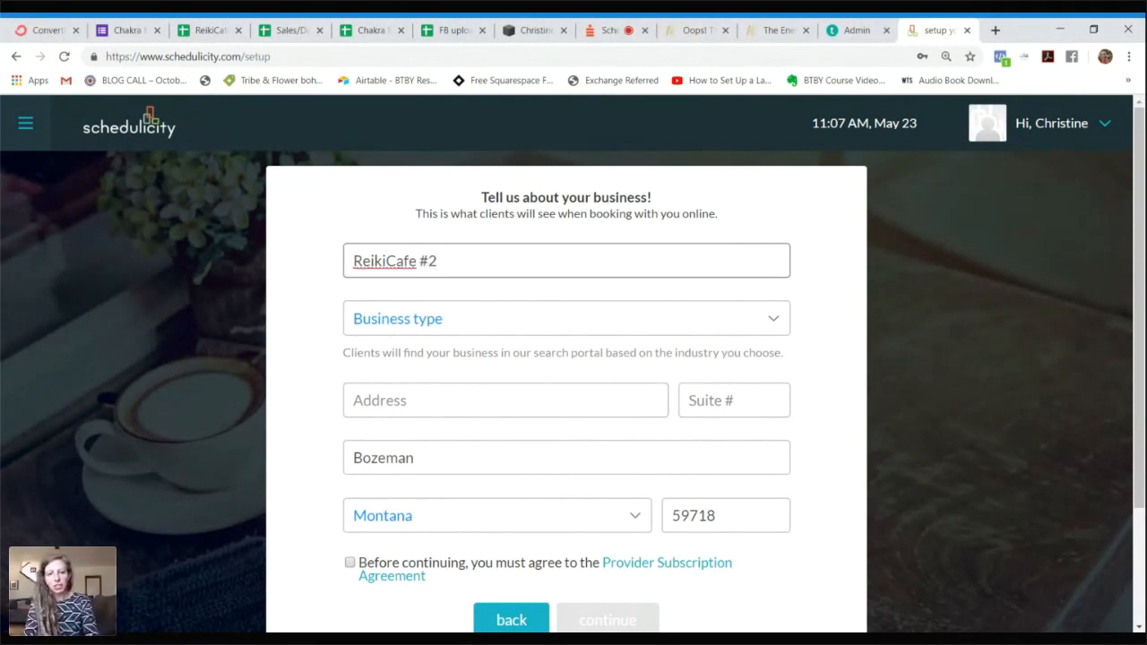
pyautogui.click(391, 324)
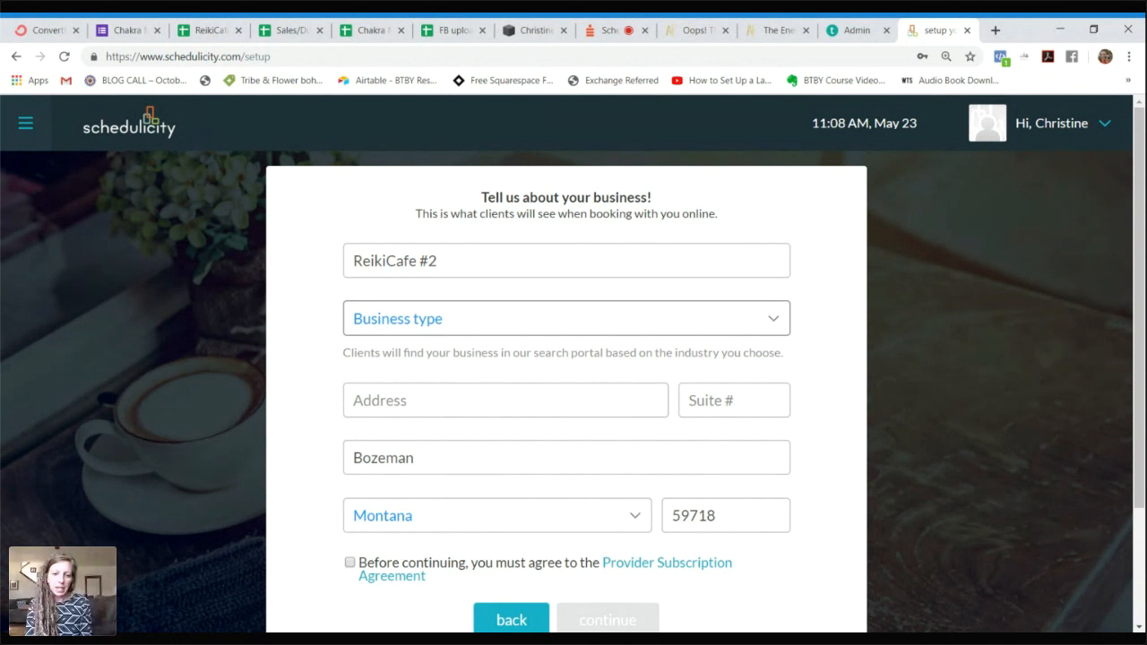
pyautogui.press('r')
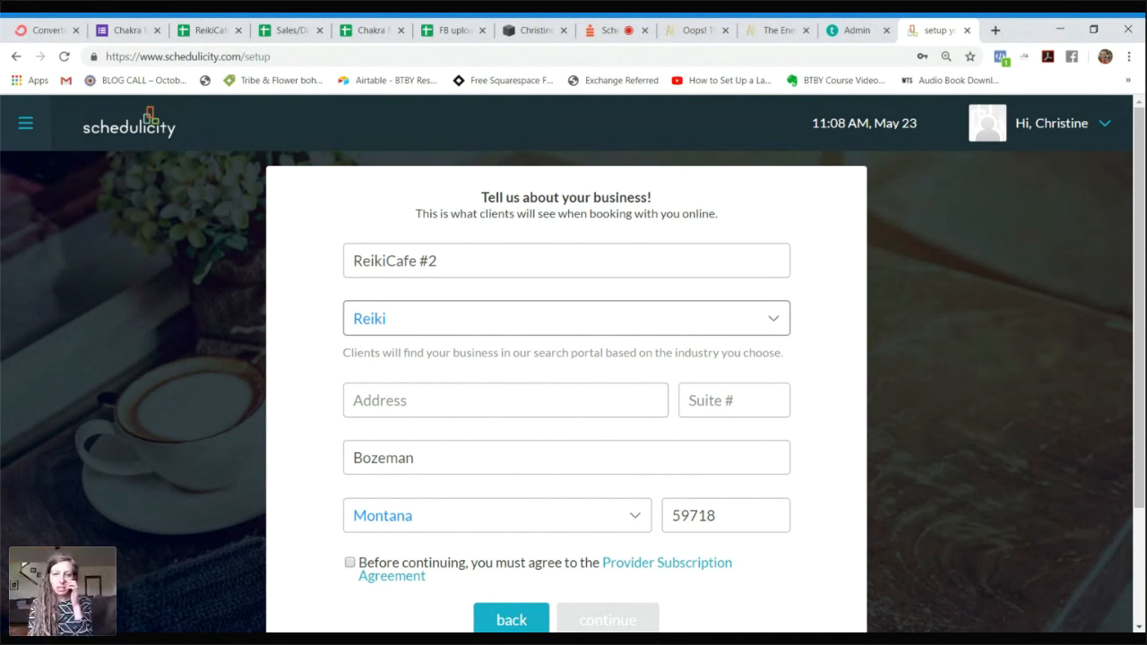
# Step: Correct the business street address and the last digit of the ZIP code
pyautogui.click(504, 400)
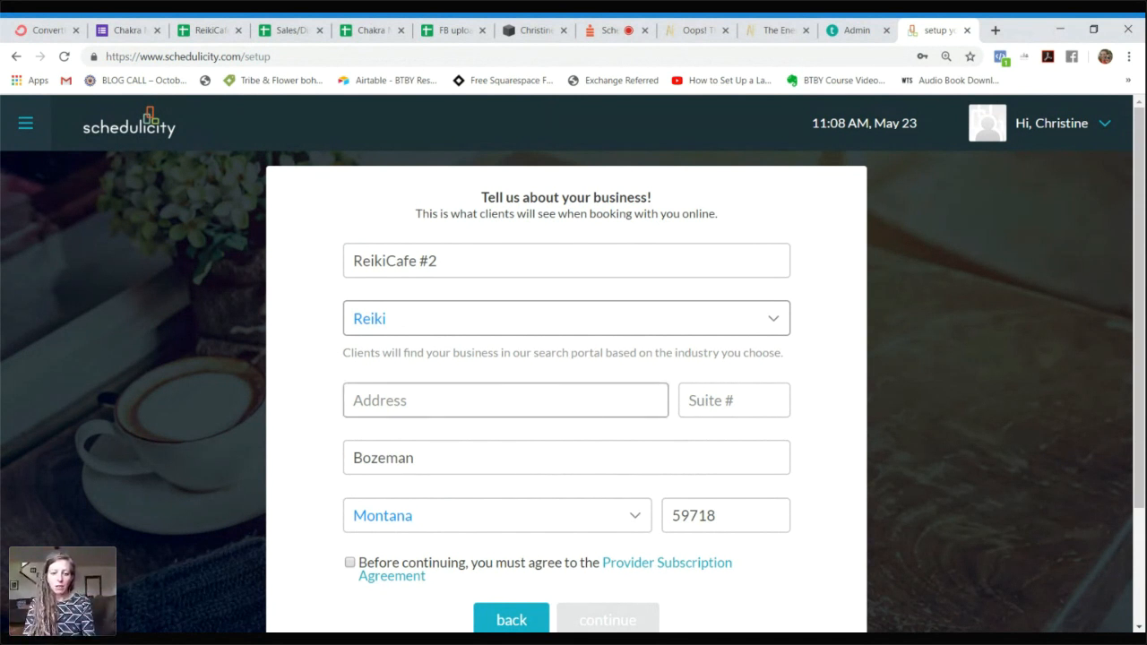
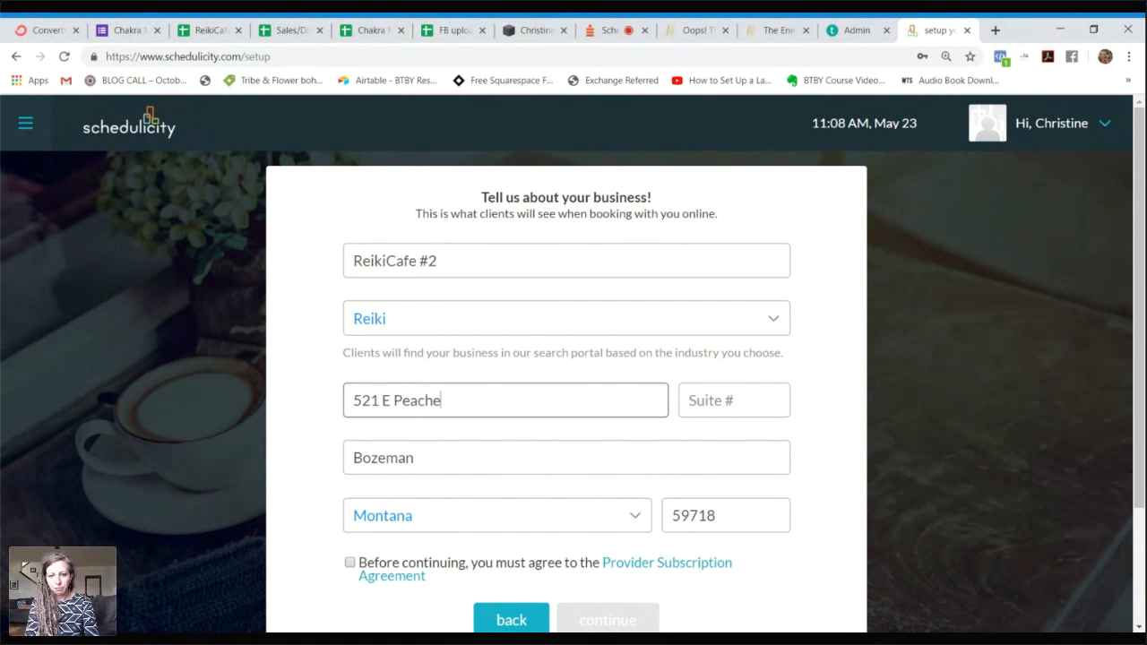
pyautogui.press('Tab')
pyautogui.press('Tab')
pyautogui.press('Tab')
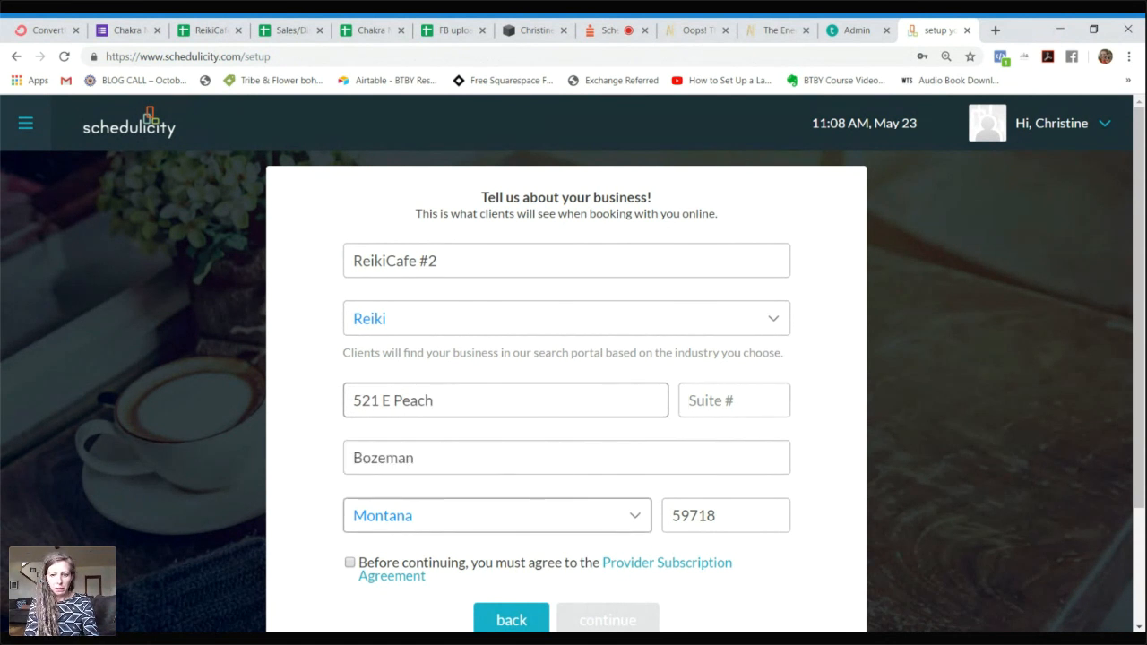
pyautogui.click(712, 534)
pyautogui.press('BackSpace')
pyautogui.write('5')
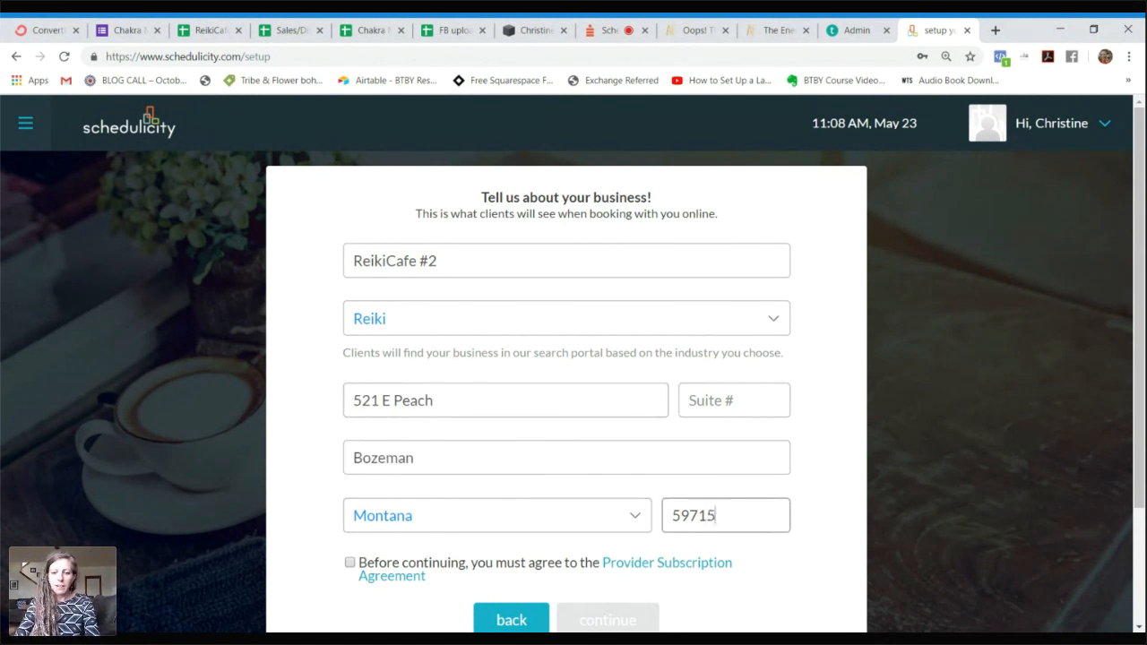
# Step: Accept the Provider Subscription Agreement and continue with the business details
pyautogui.scroll(-1, 573, 359)
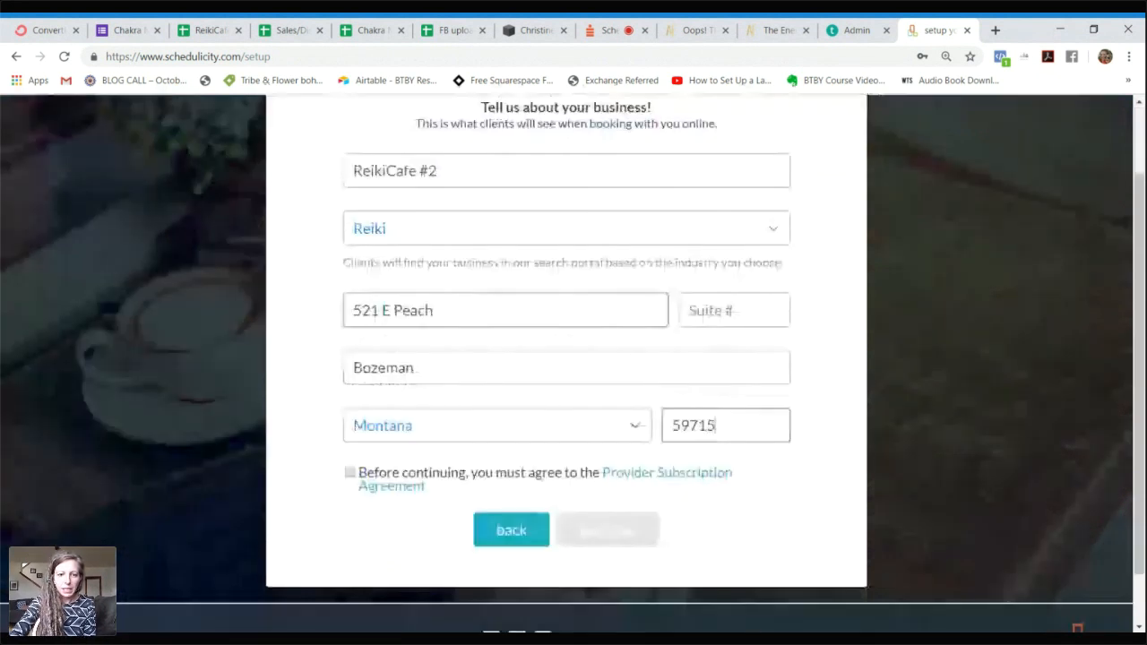
pyautogui.click(349, 472)
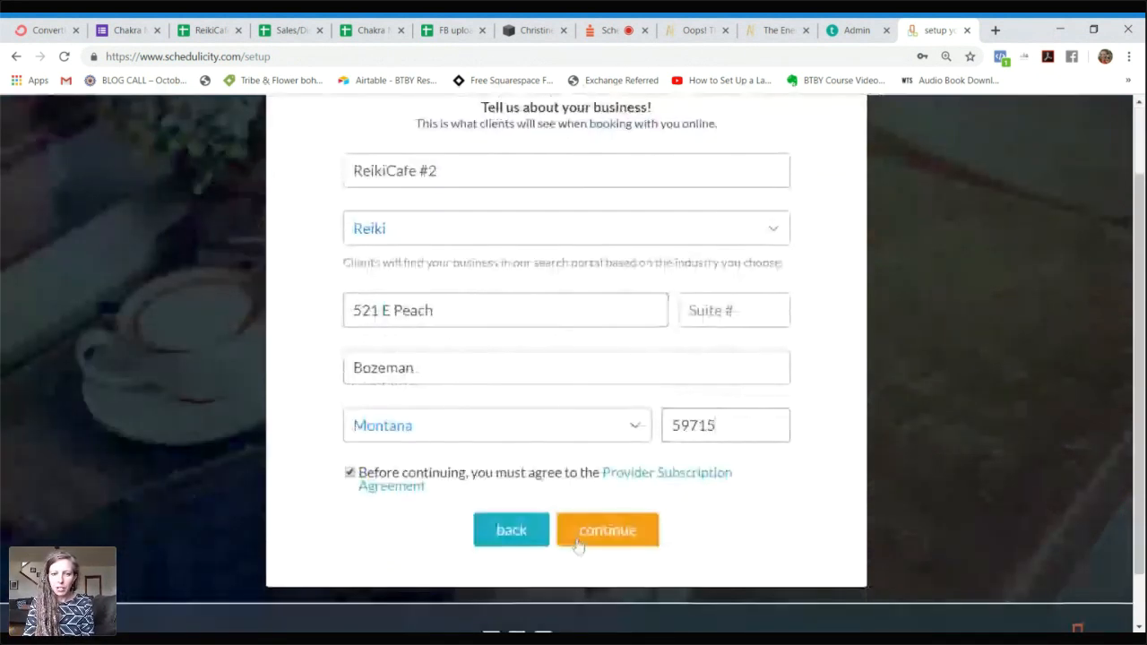
pyautogui.click(596, 534)
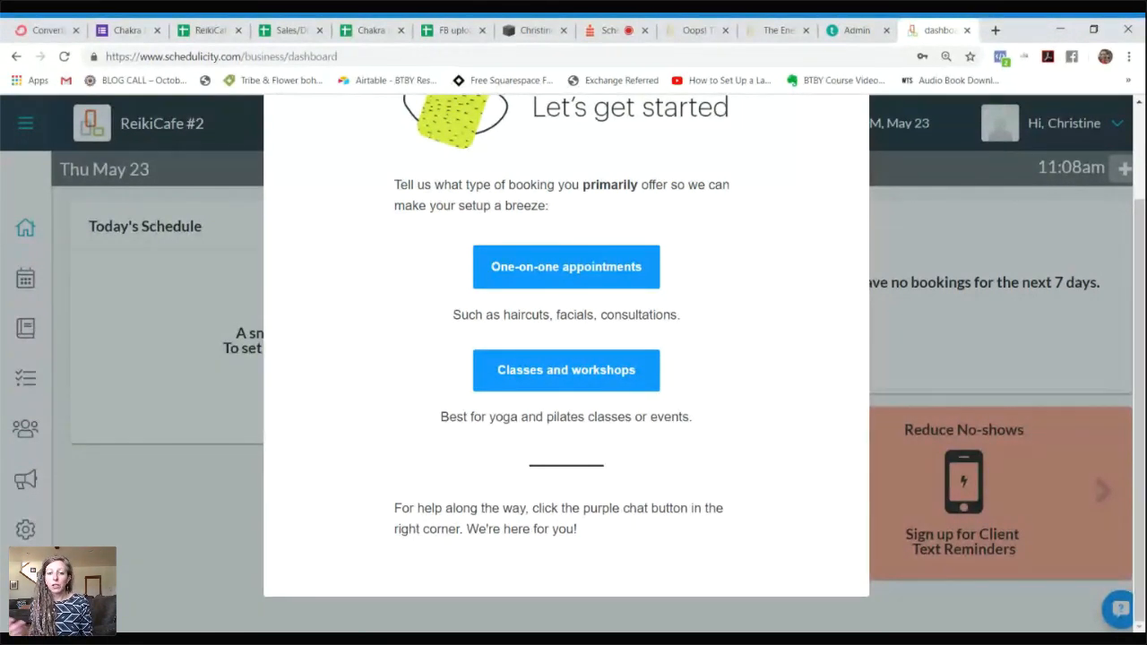
# Step: Pick One-on-one appointments in the Let's get started prompt as the booking type
pyautogui.scroll(1, 566, 349)
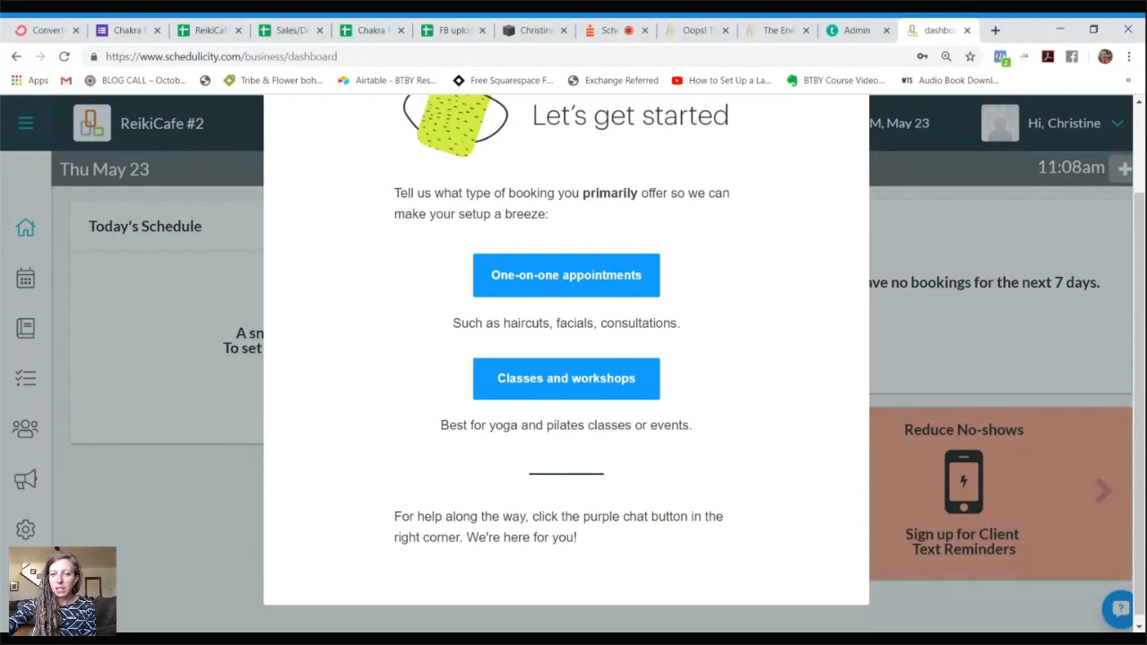
pyautogui.scroll(1, 566, 349)
pyautogui.scroll(-1, 566, 349)
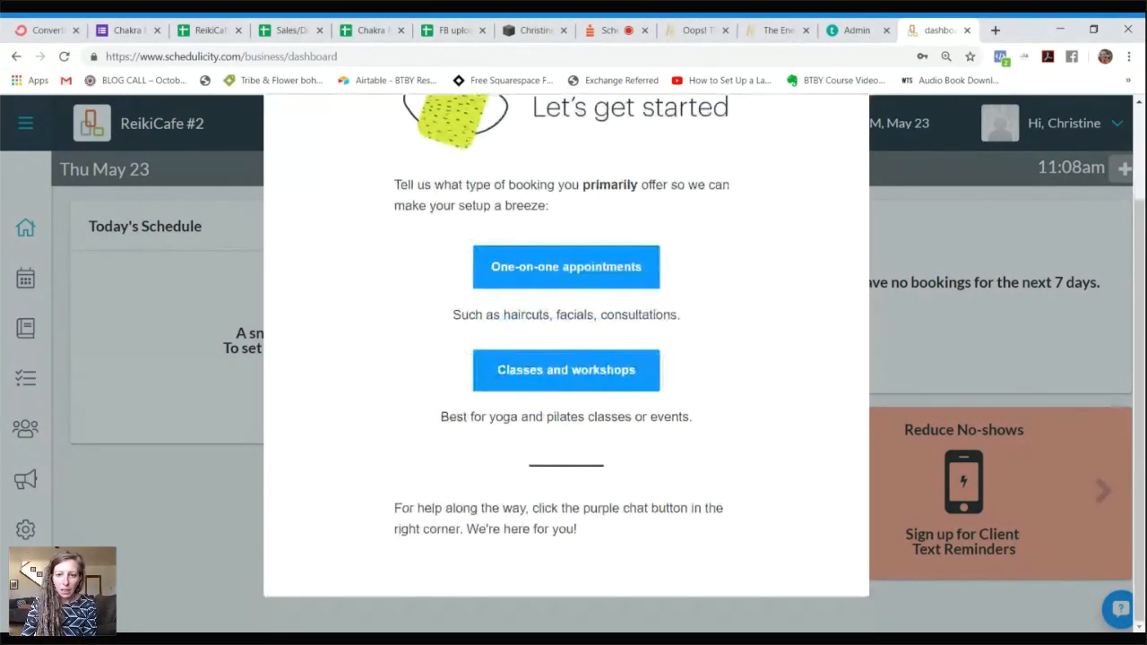
pyautogui.scroll(2, 567, 358)
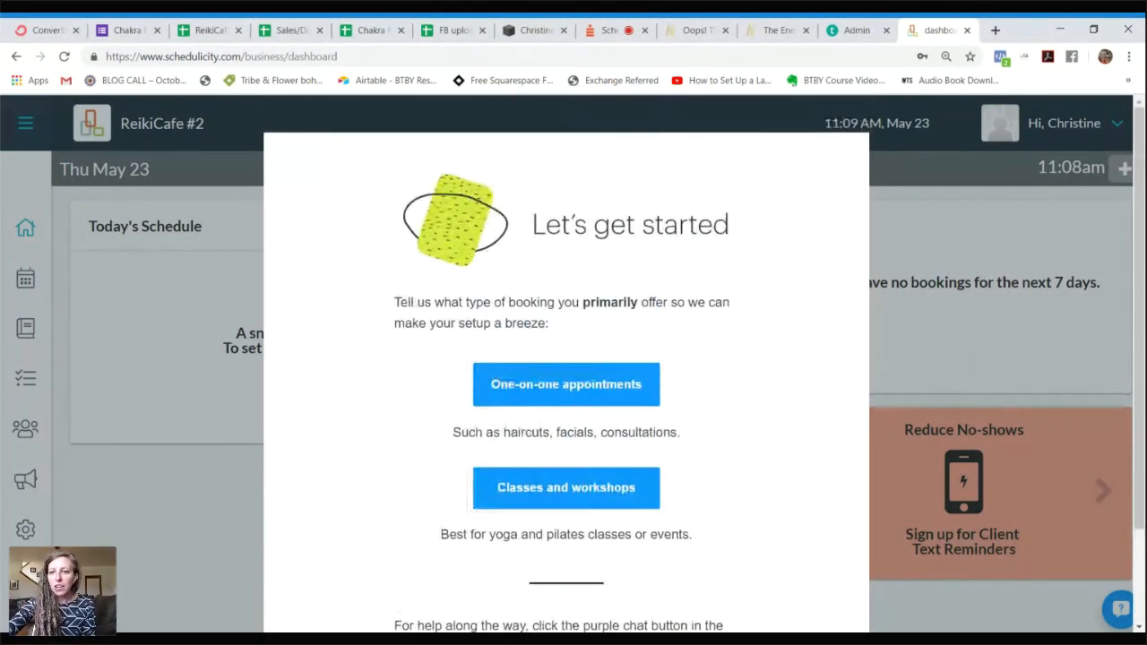
pyautogui.scroll(-3, 566, 358)
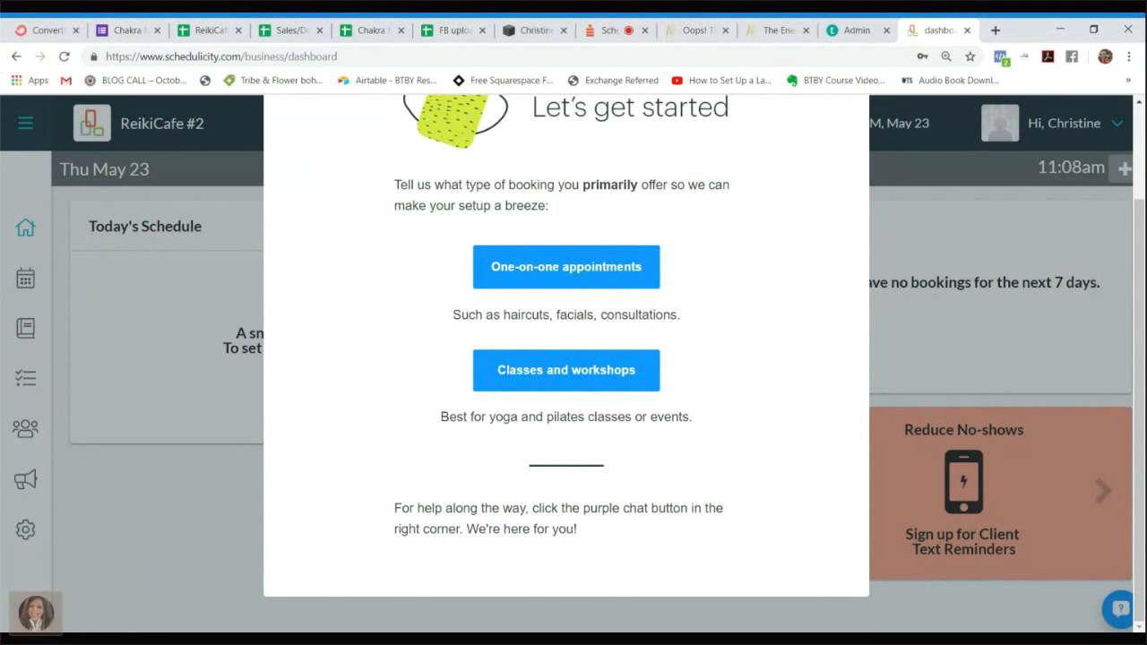
pyautogui.scroll(2, 461, 380)
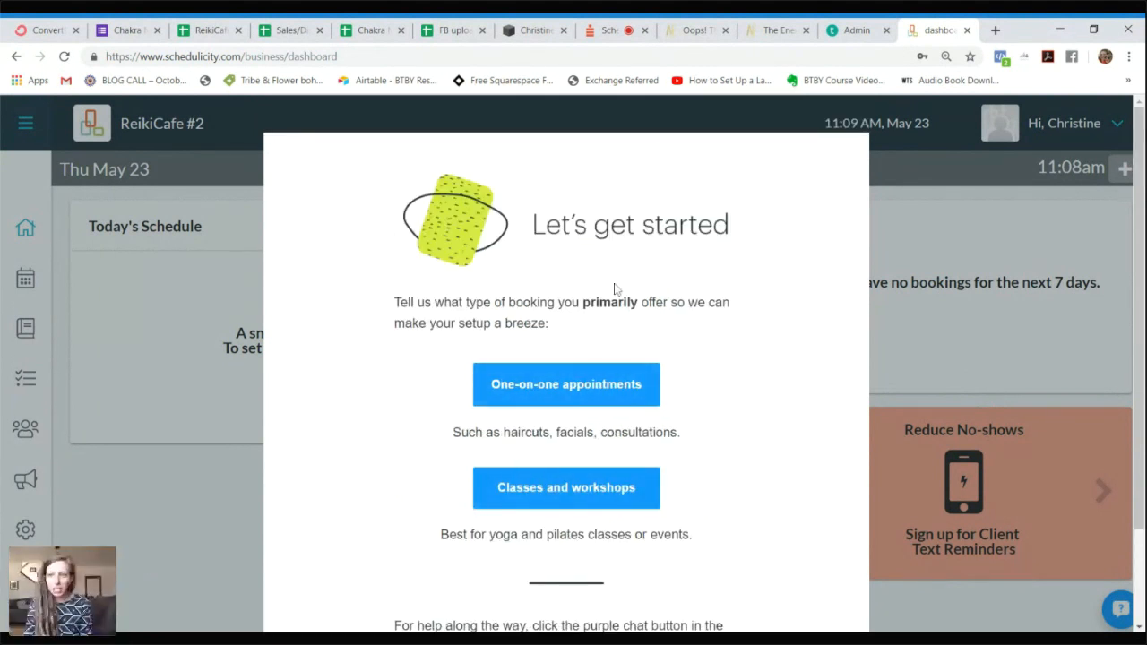
pyautogui.doubleClick(865, 152)
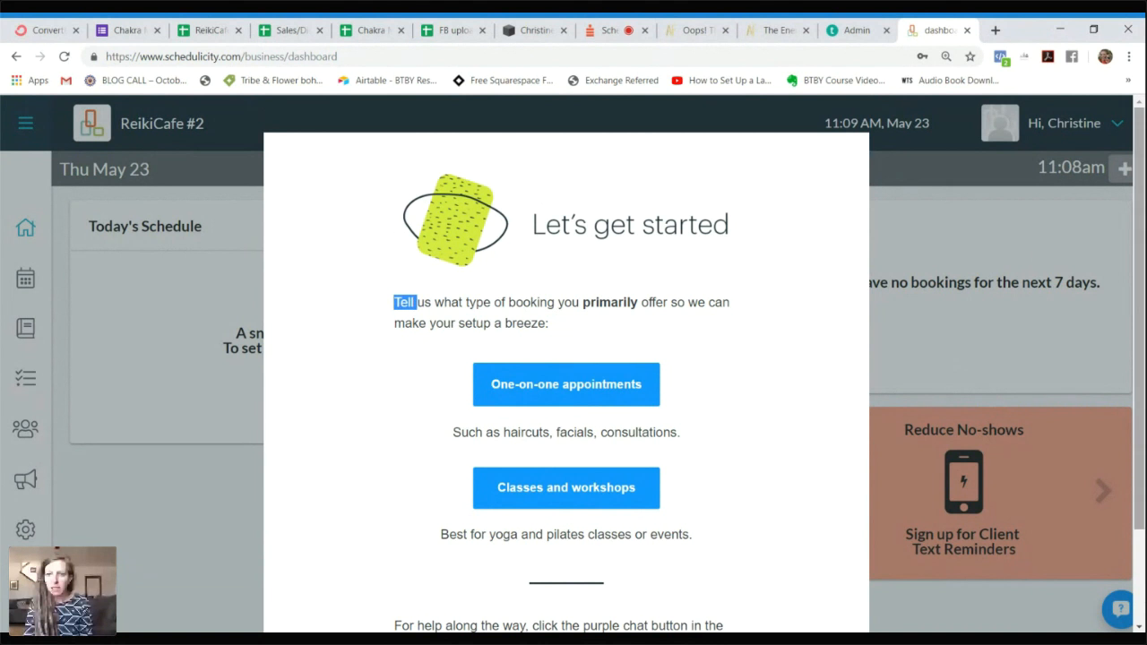
pyautogui.scroll(-1, 1138, 358)
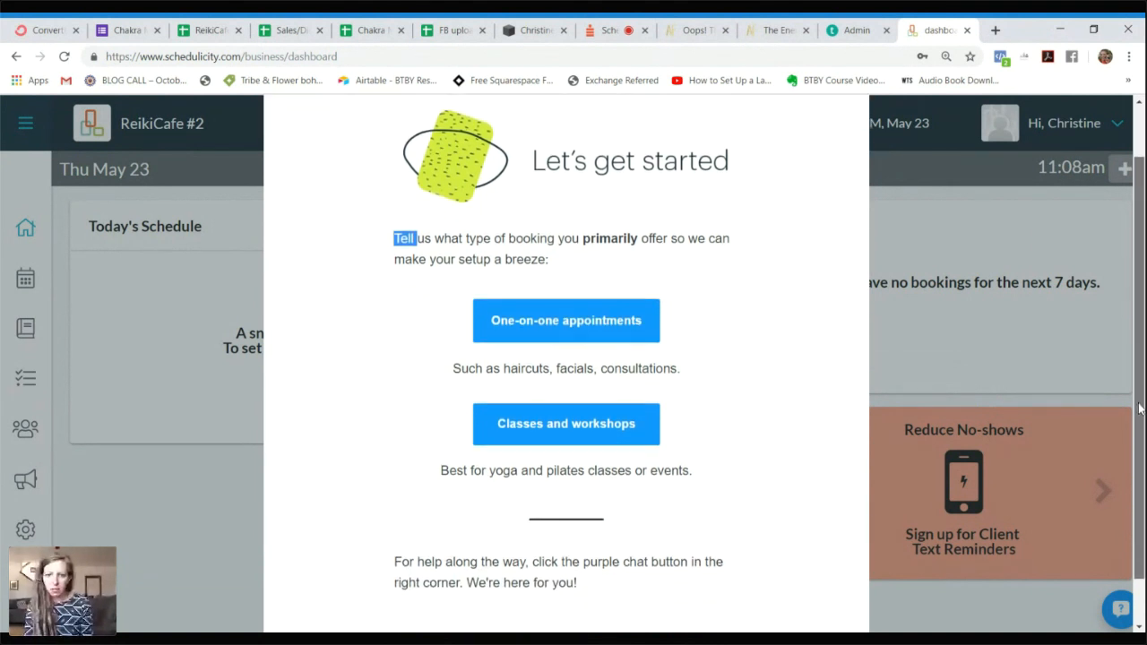
pyautogui.click(559, 340)
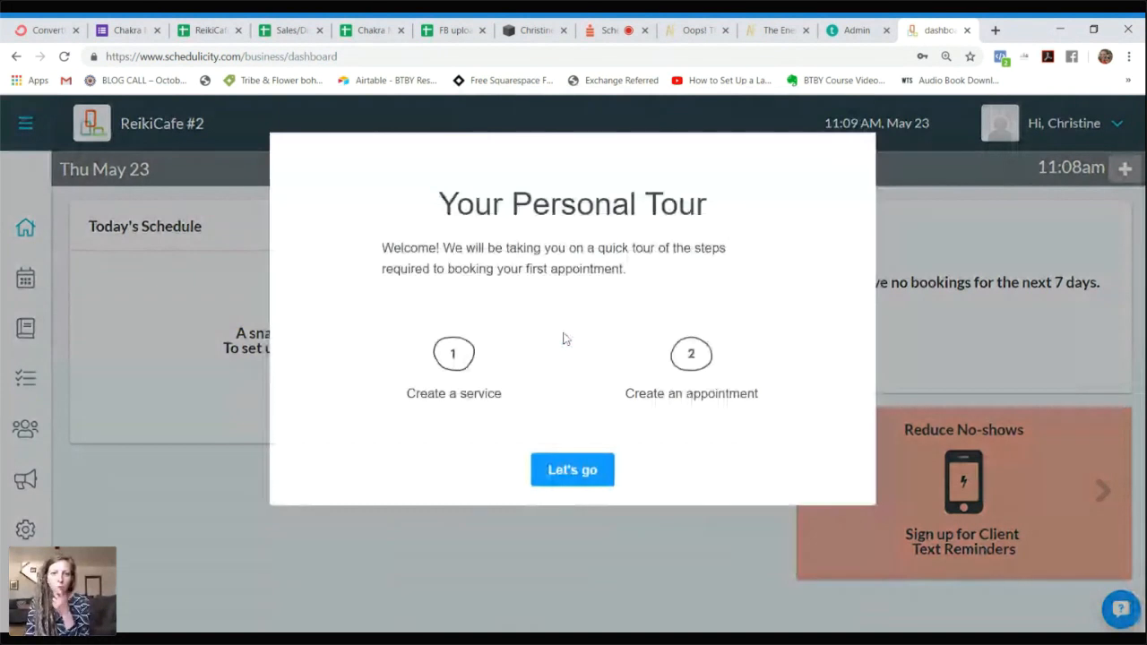
# Step: Step through the Personal Tour's service part until the 'Add an appointment' step appears
pyautogui.click(571, 470)
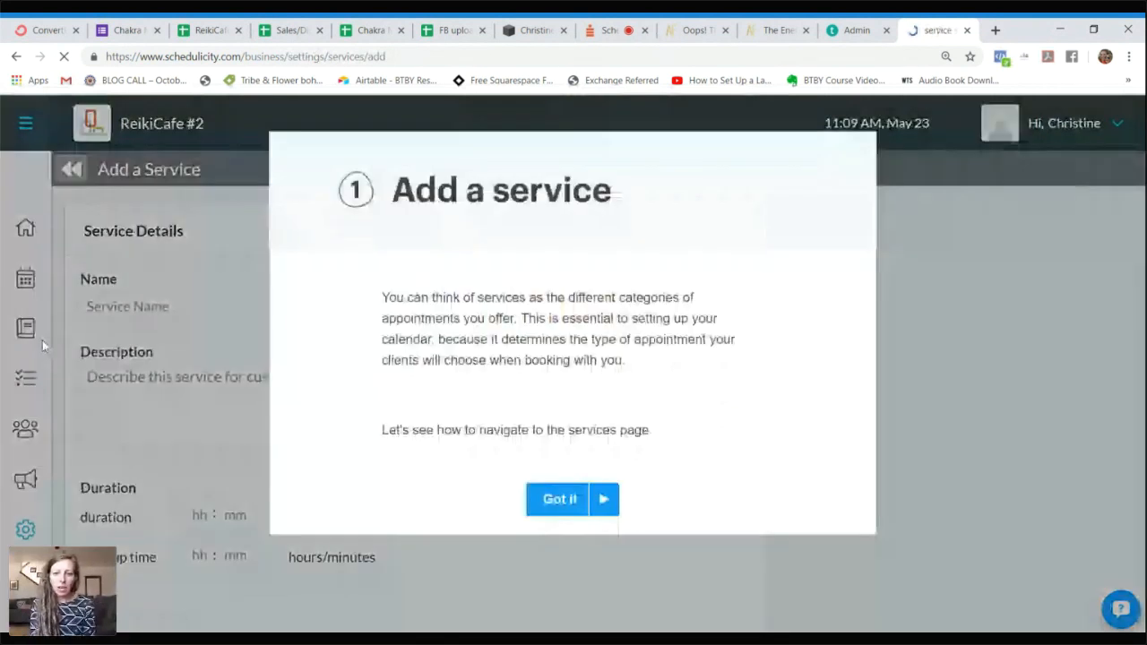
pyautogui.click(564, 499)
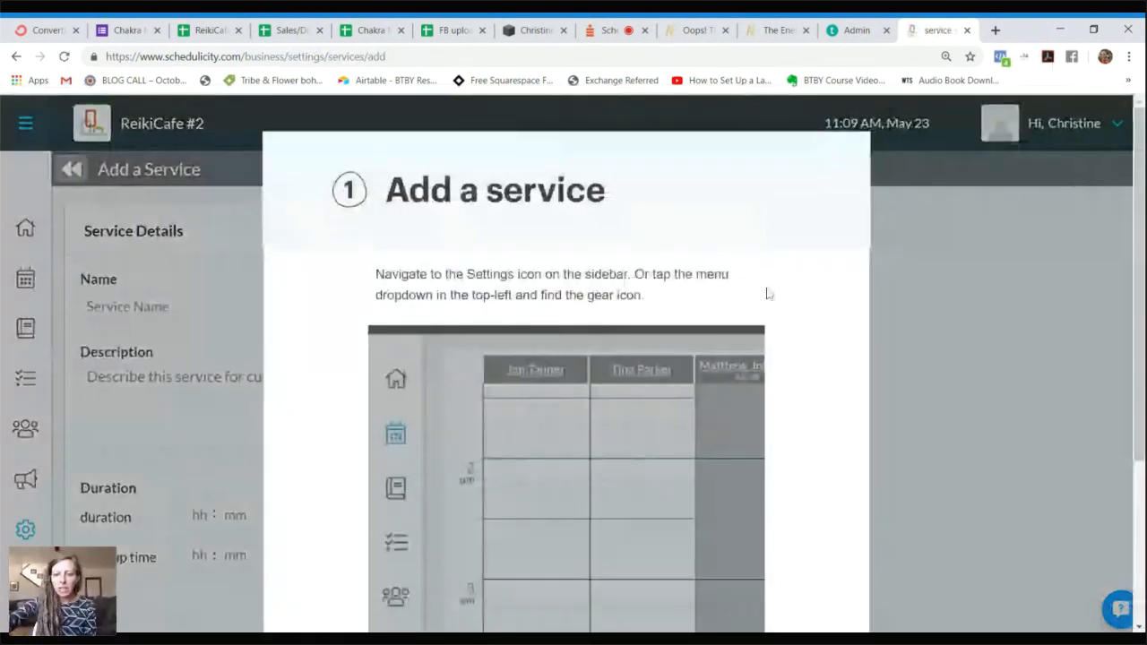
pyautogui.scroll(-3, 401, 472)
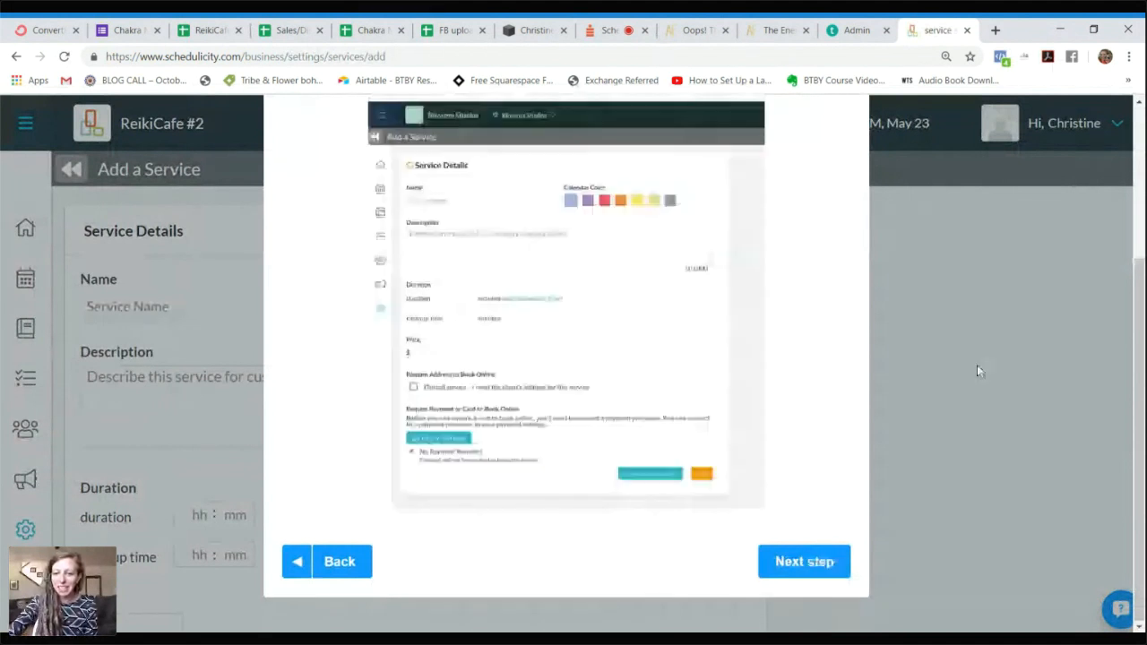
pyautogui.click(810, 562)
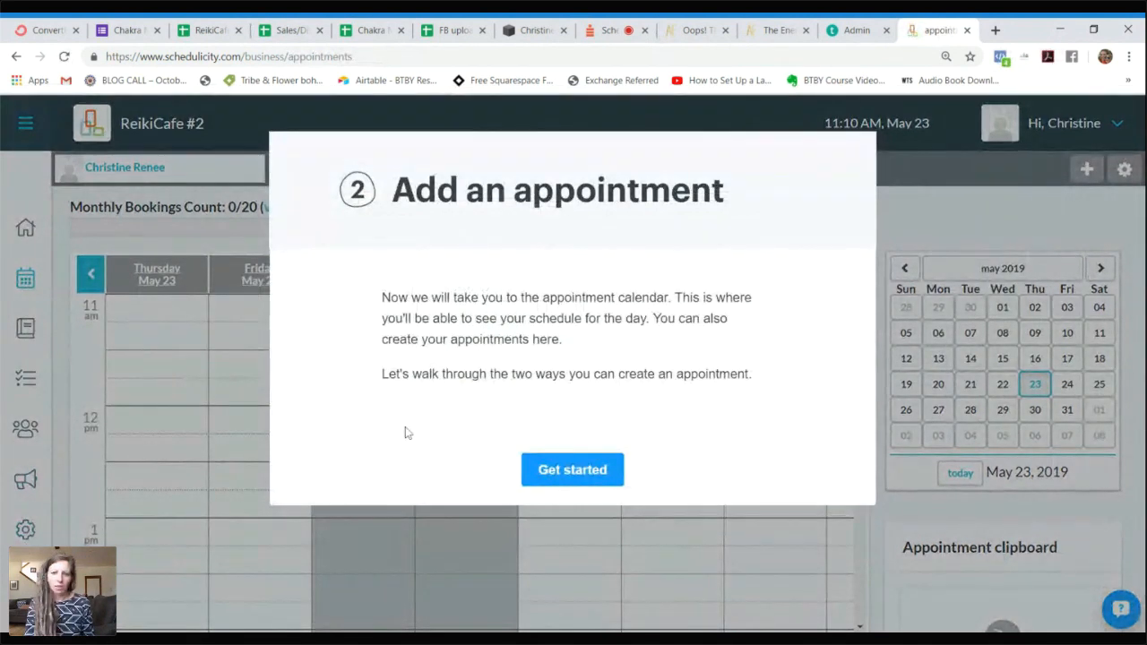
# Step: Go through the appointment calendar tips, finish the setup tour, and go to Manage Services
pyautogui.click(571, 469)
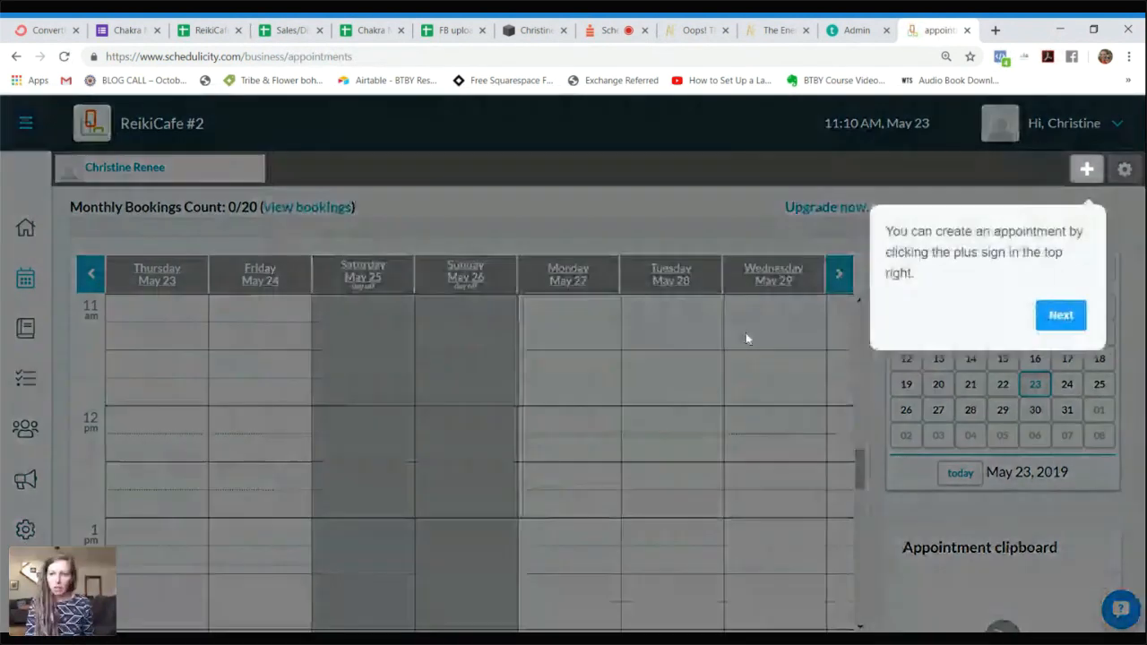
pyautogui.click(1059, 314)
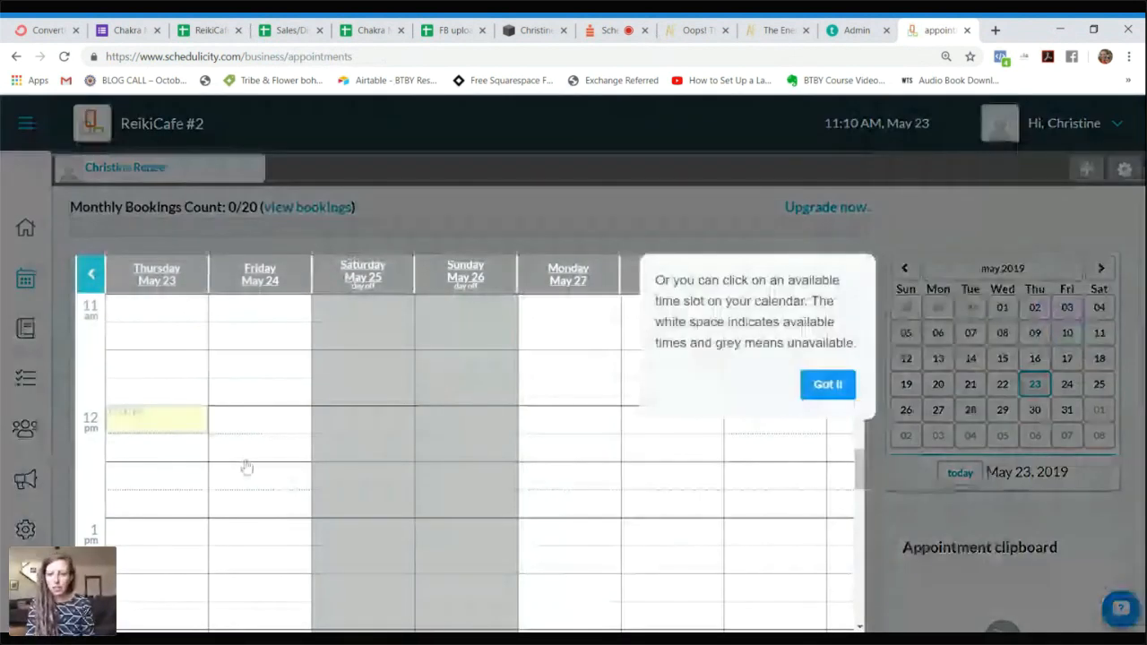
pyautogui.click(828, 387)
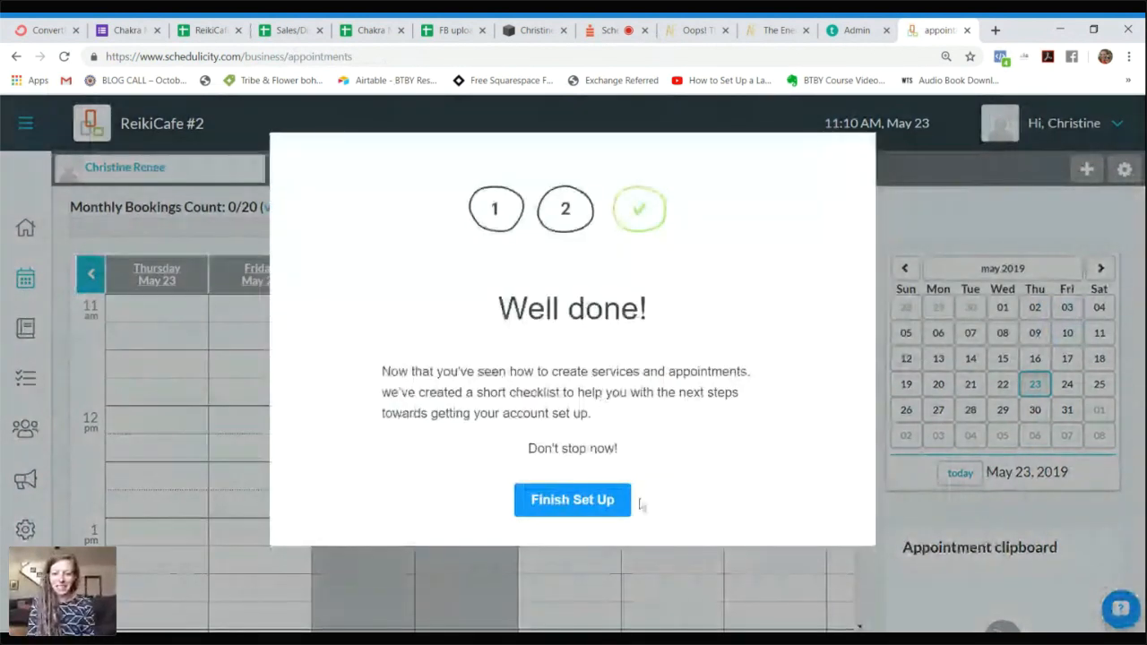
pyautogui.click(608, 502)
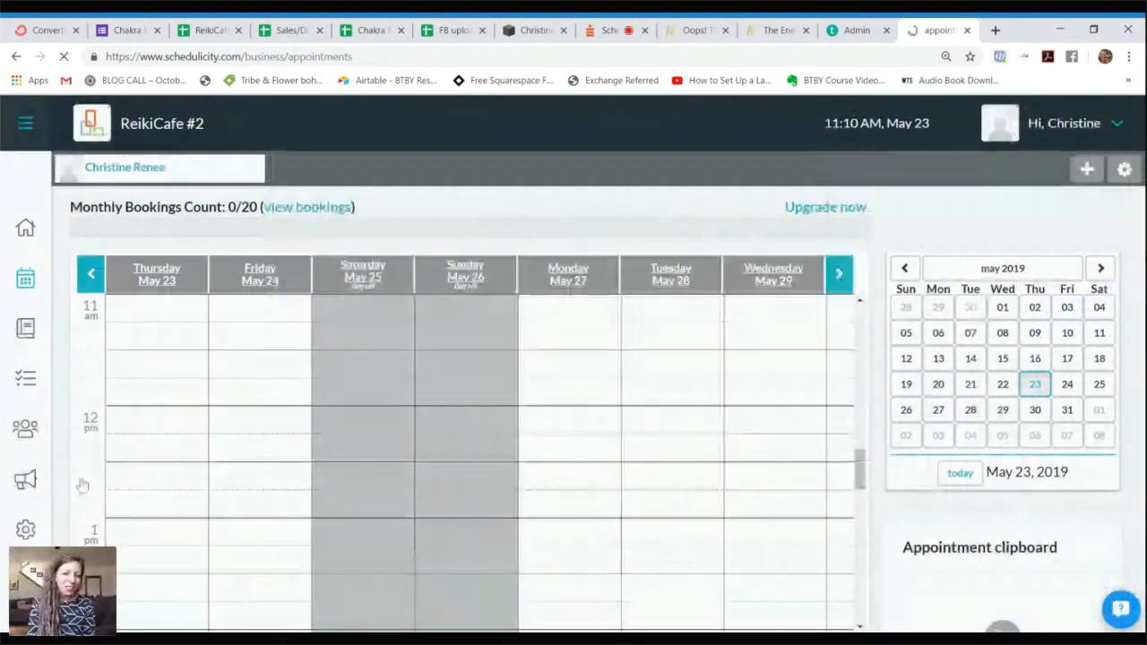
pyautogui.click(26, 532)
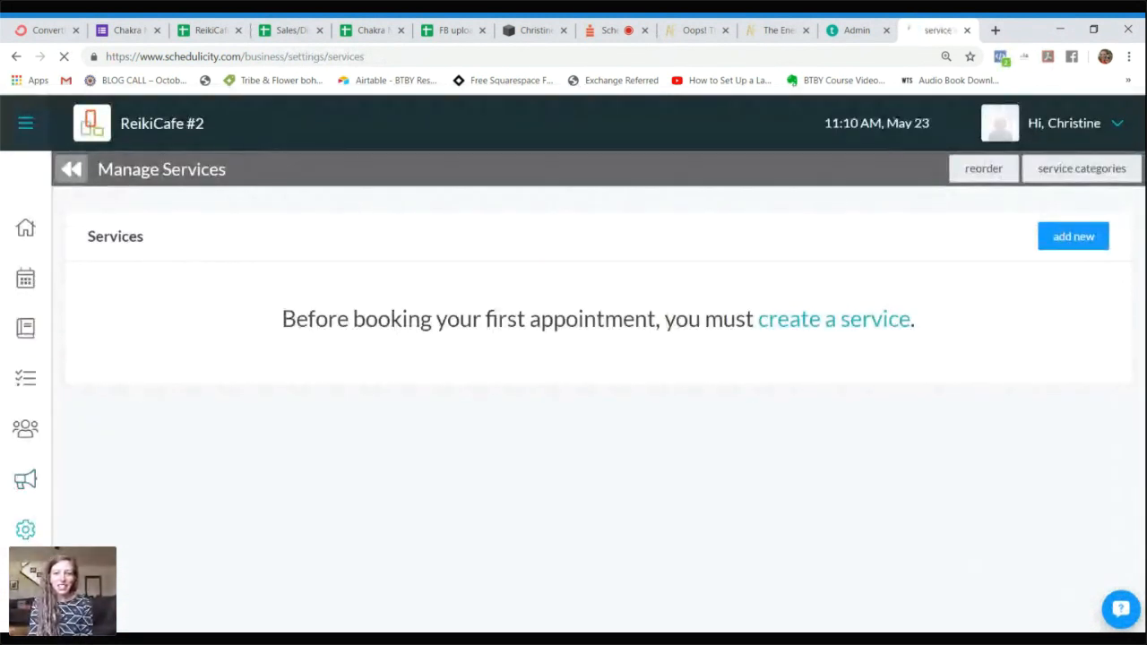
# Step: Create a service named 'Reiki Session' with description '60 Minutes of Reiki Bliss!!'
pyautogui.click(817, 328)
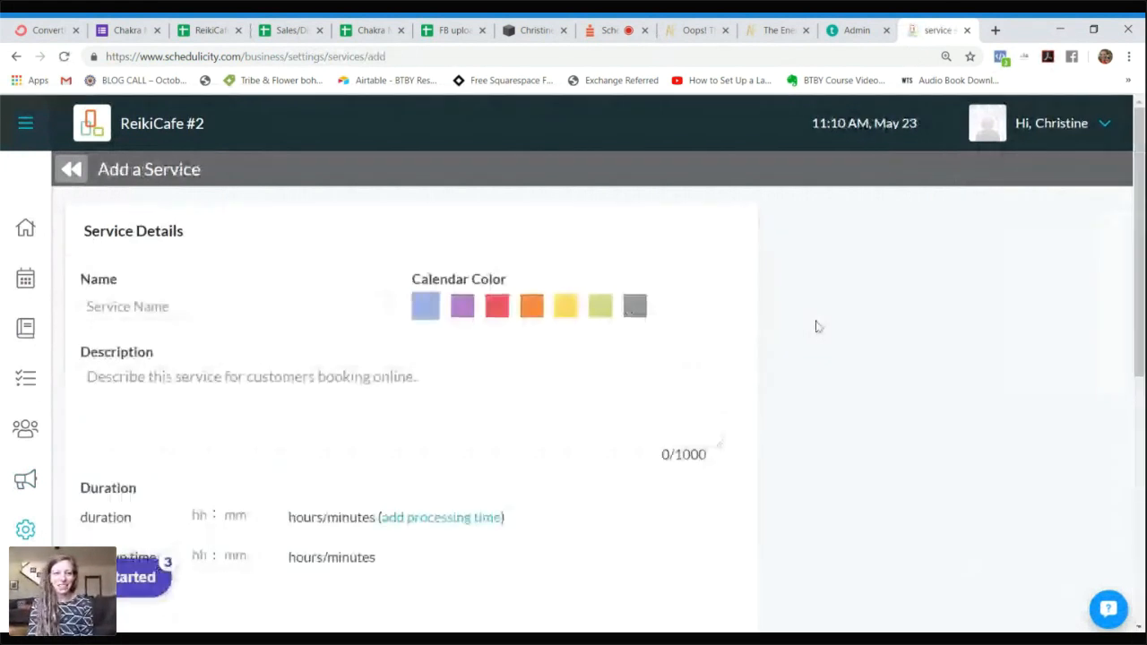
pyautogui.click(160, 307)
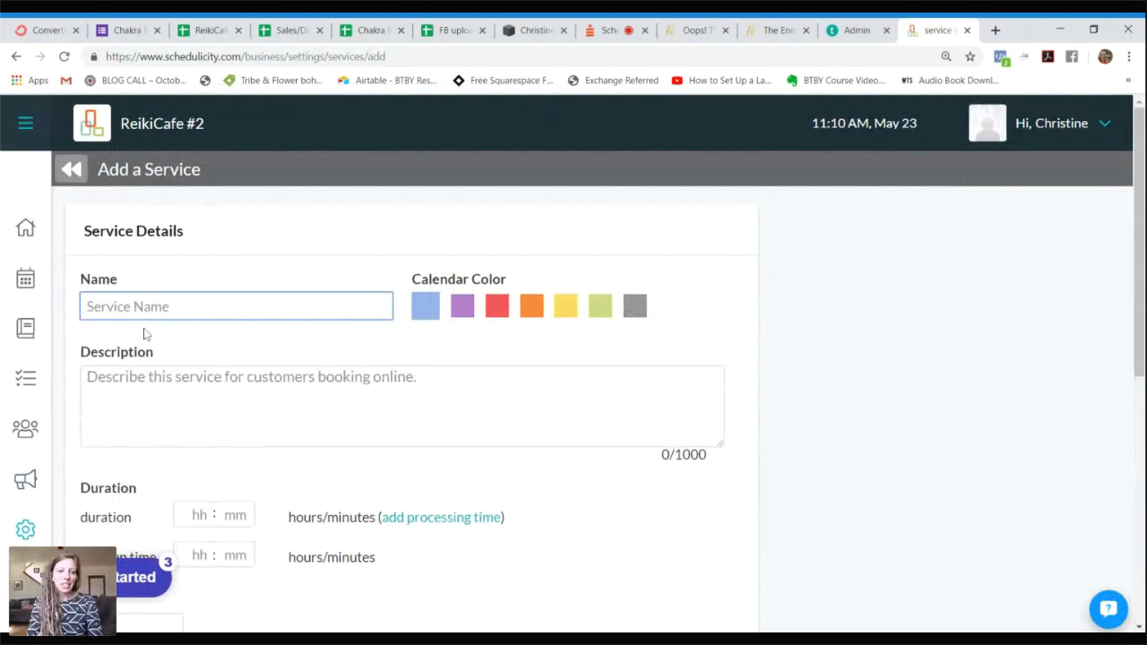
pyautogui.write('Reiki Session')
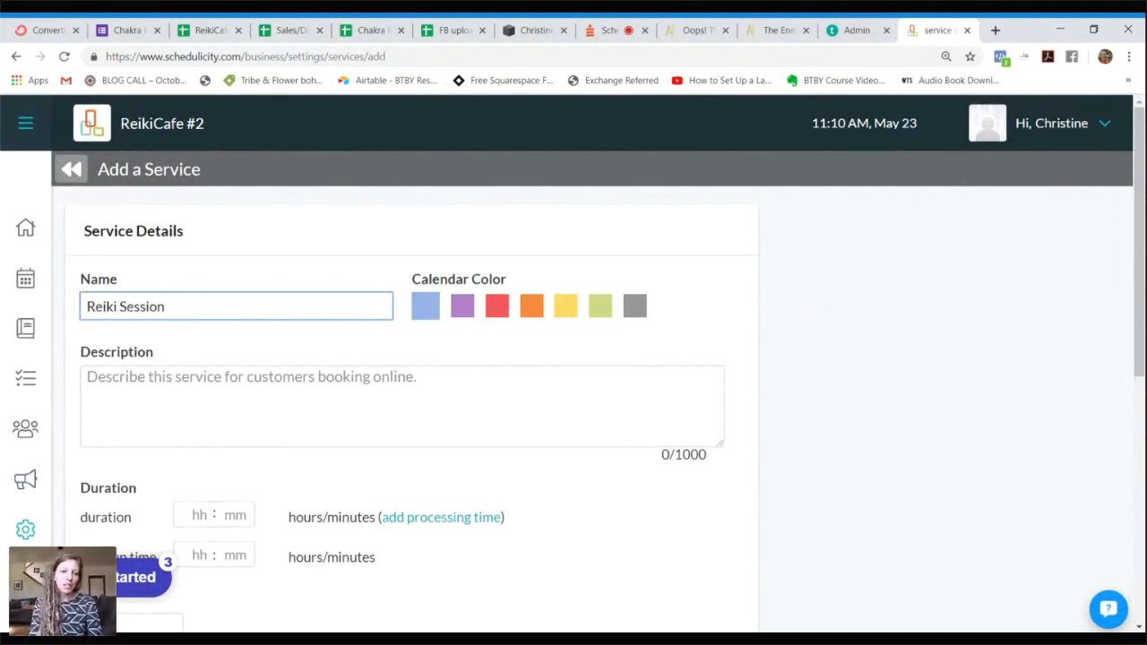
pyautogui.click(132, 372)
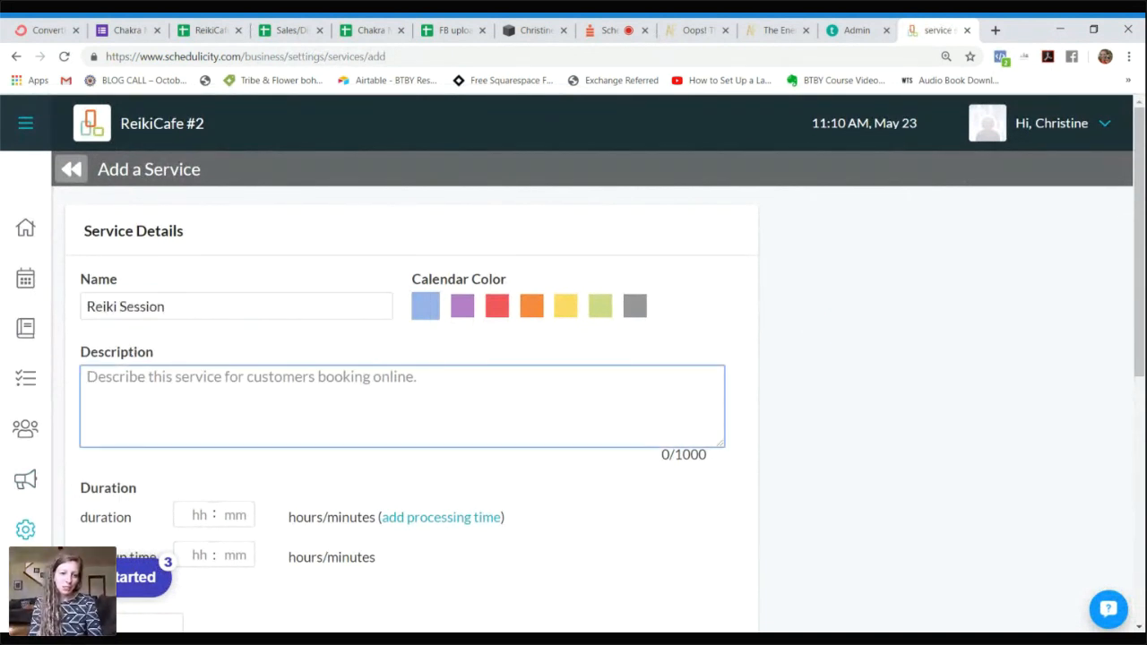
pyautogui.write('60')
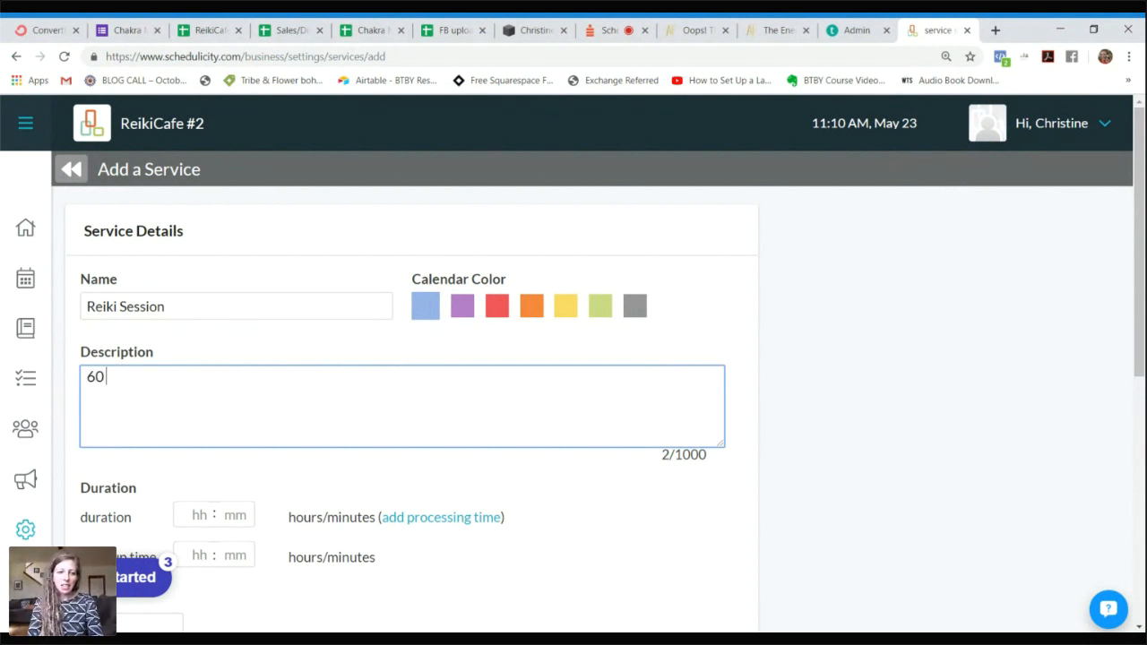
pyautogui.write(' Min')
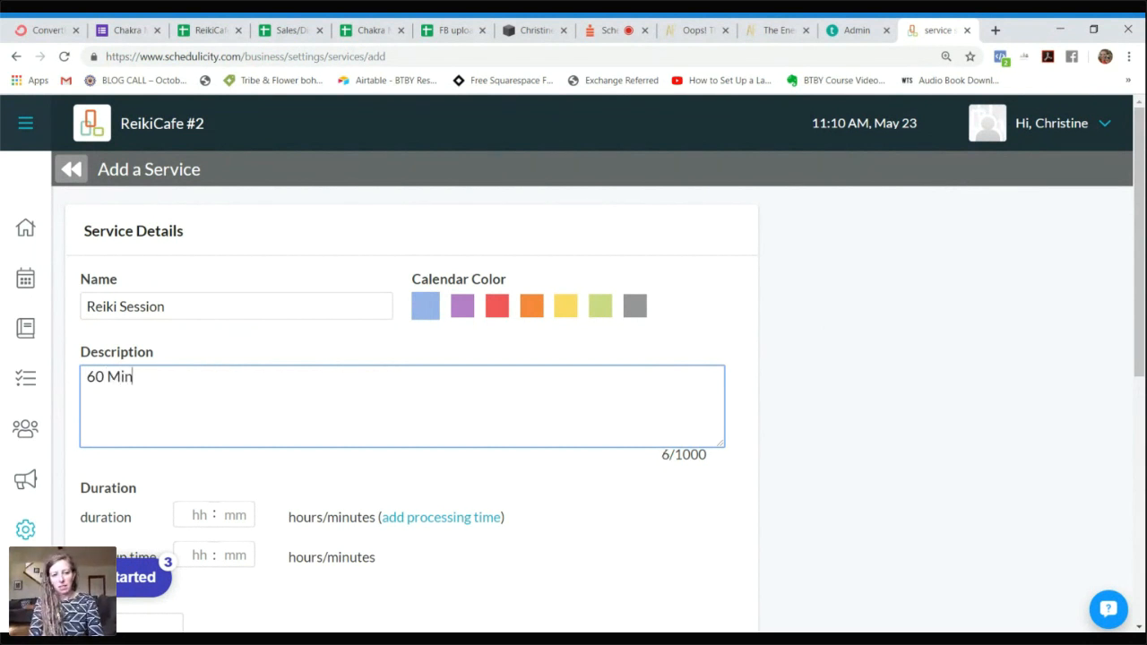
pyautogui.write('utes of Reiki B')
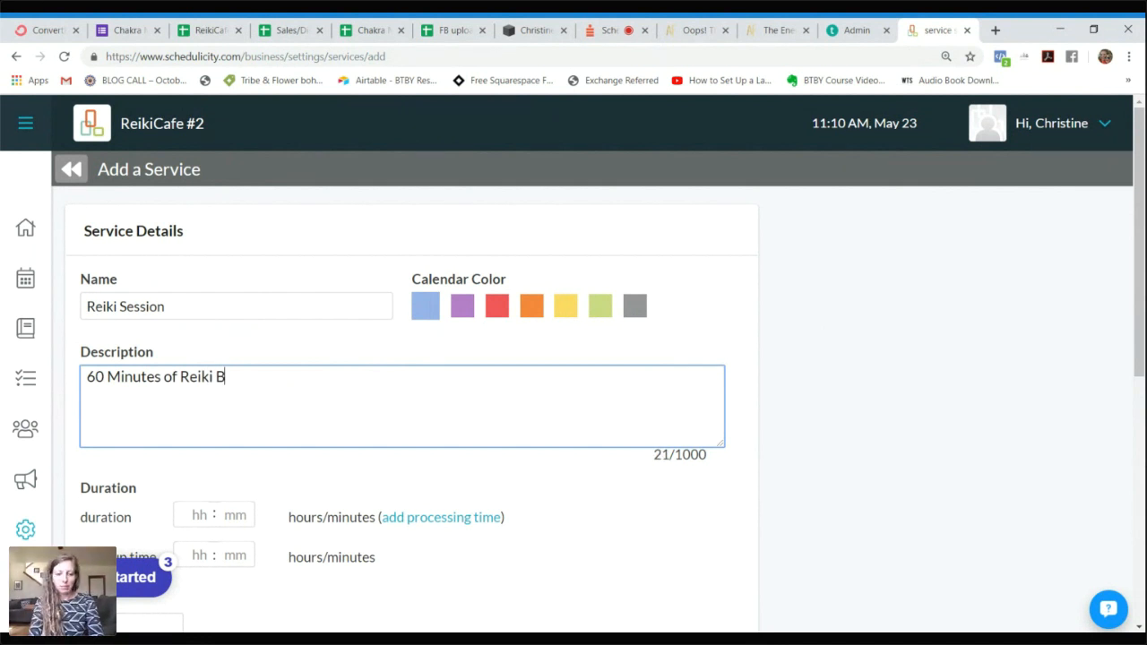
pyautogui.write('liss!!')
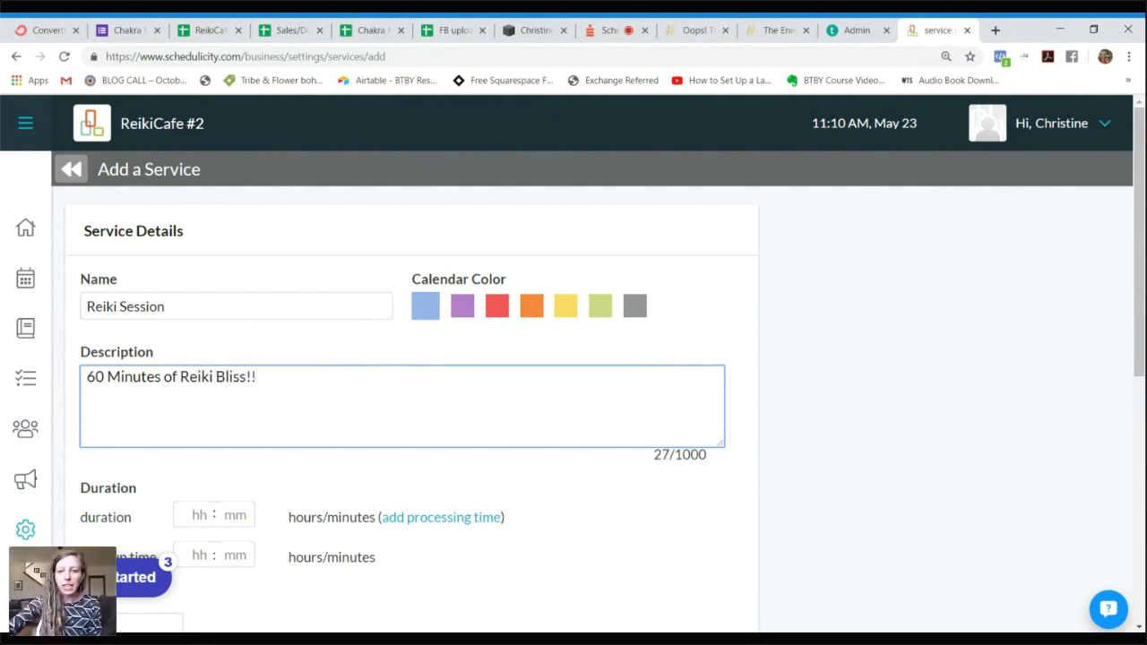
pyautogui.scroll(-2, 574, 363)
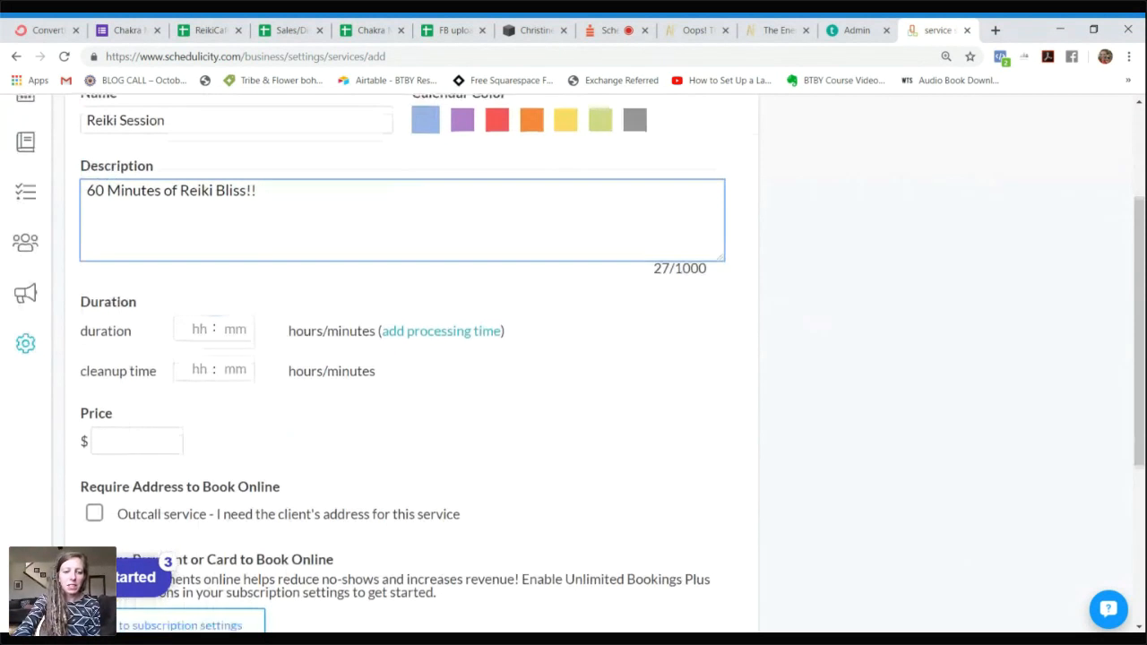
# Step: Enter a 1:00 duration for the Reiki Session and type 20 minutes of cleanup time
pyautogui.click(213, 330)
pyautogui.write('60')
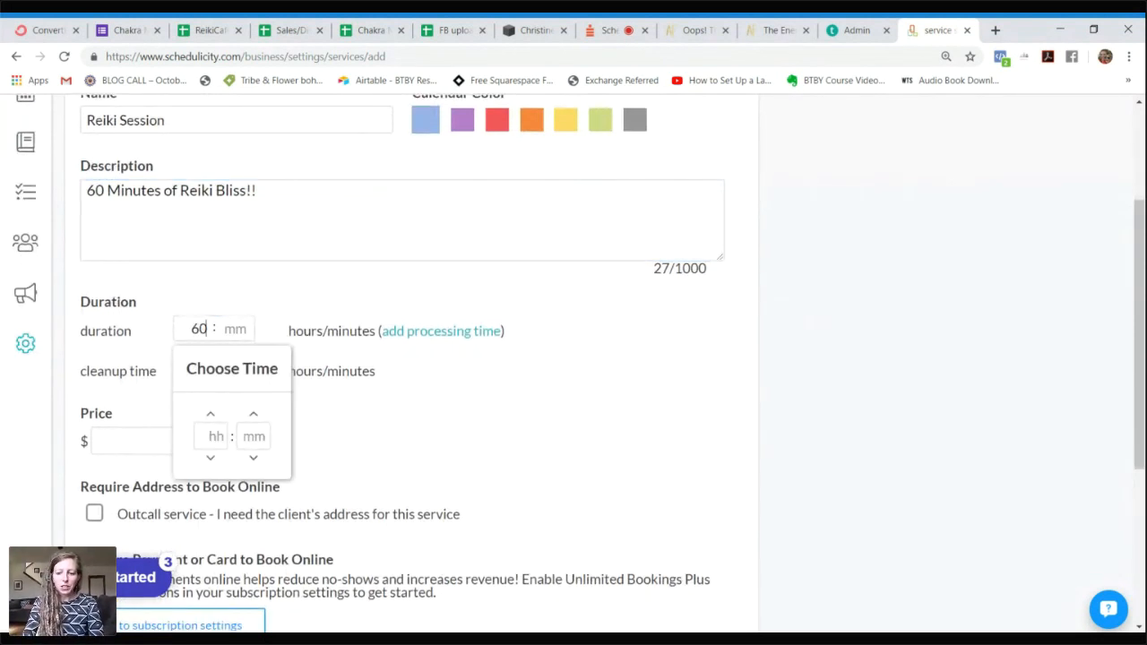
pyautogui.press('BackSpace')
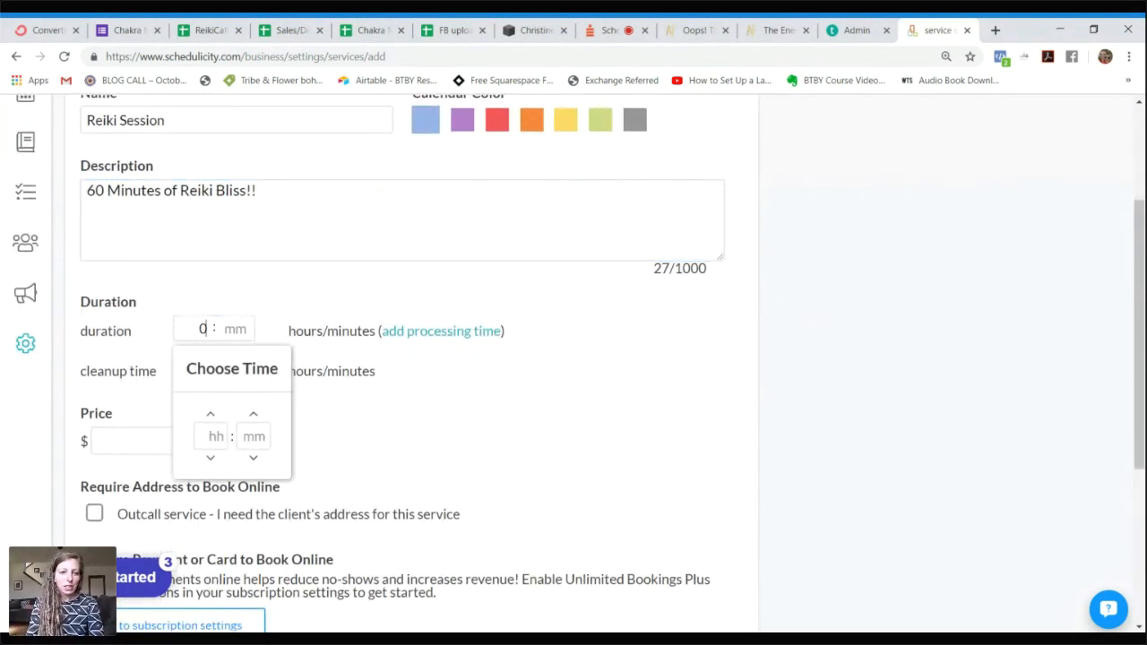
pyautogui.press('Tab')
pyautogui.write('6')
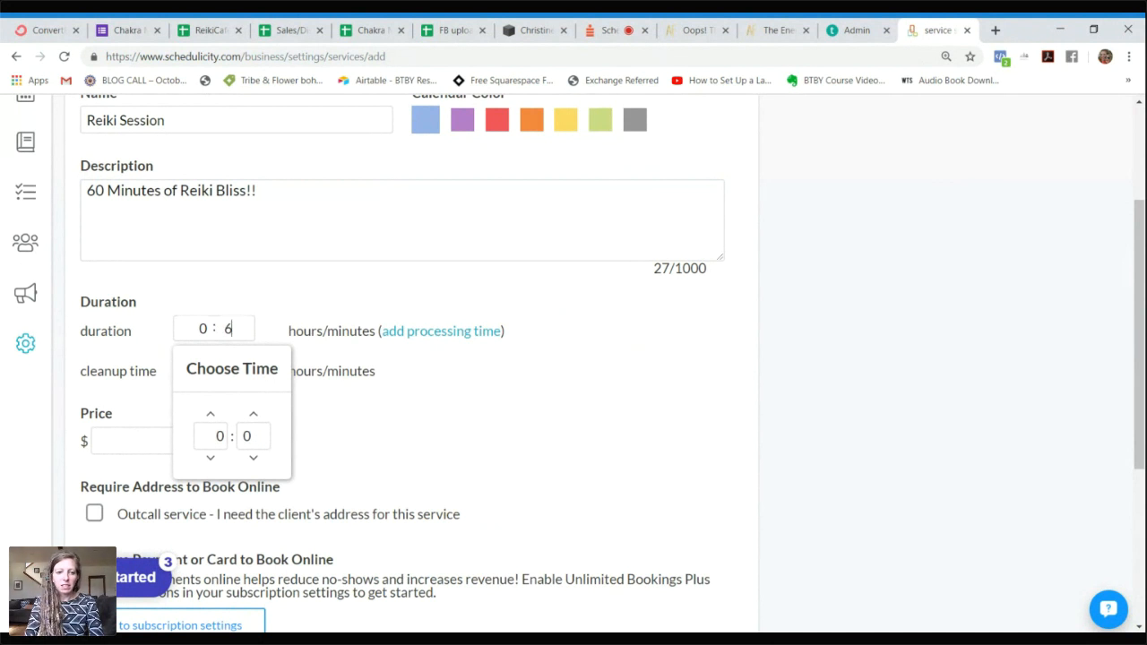
pyautogui.write('0')
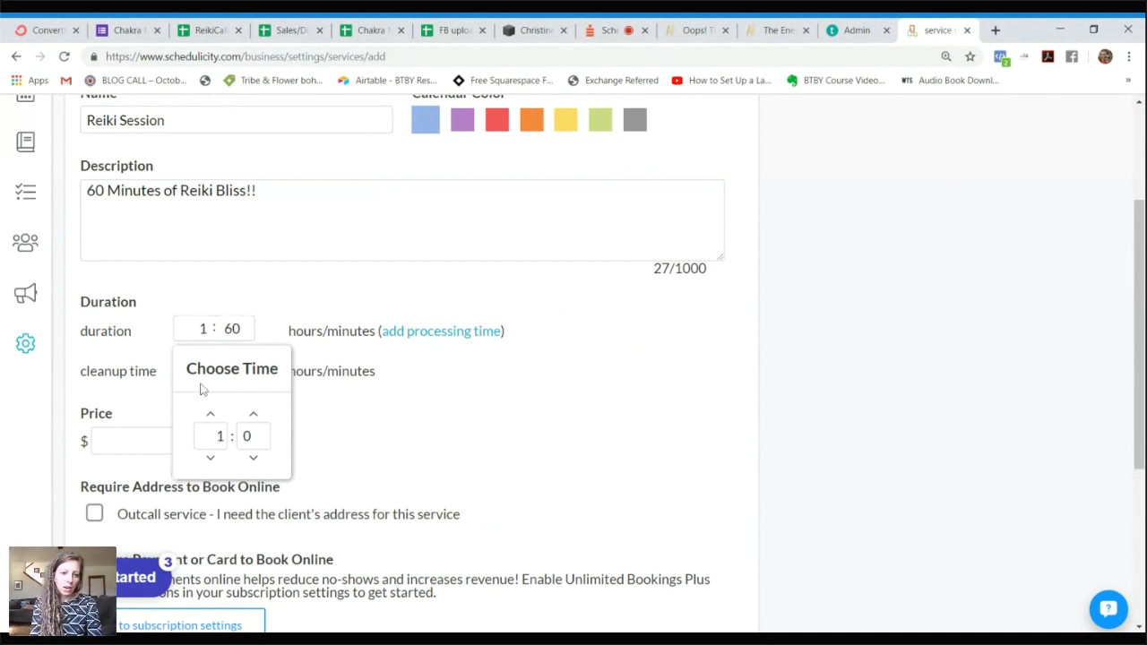
pyautogui.press('BackSpace')
pyautogui.press('BackSpace')
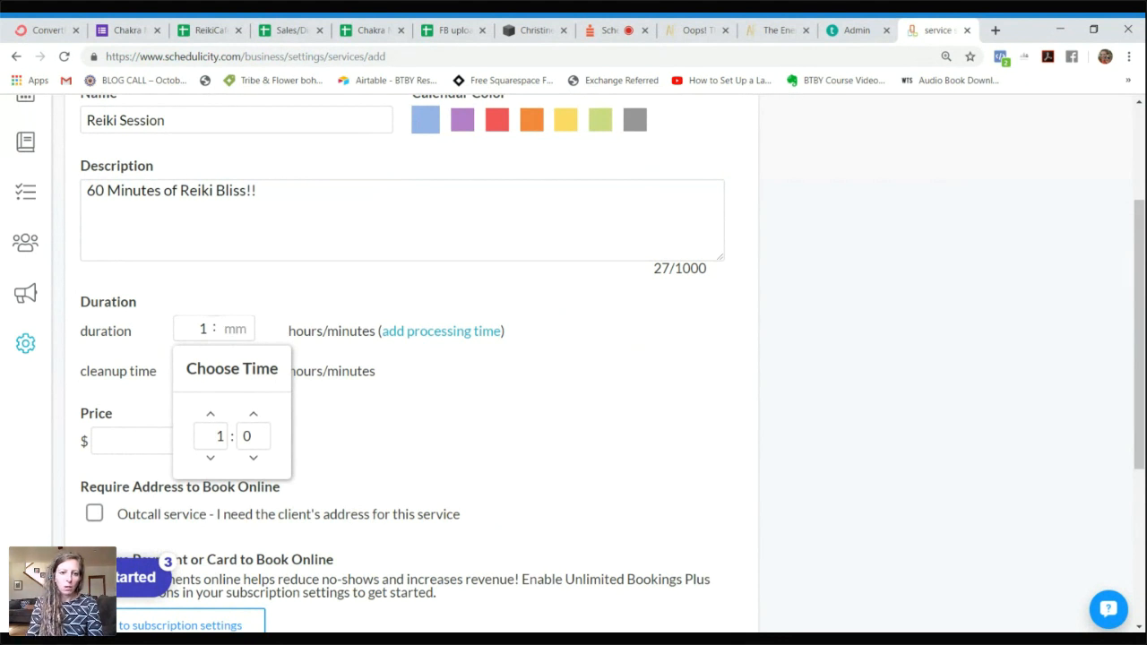
pyautogui.write('00')
pyautogui.click(423, 407)
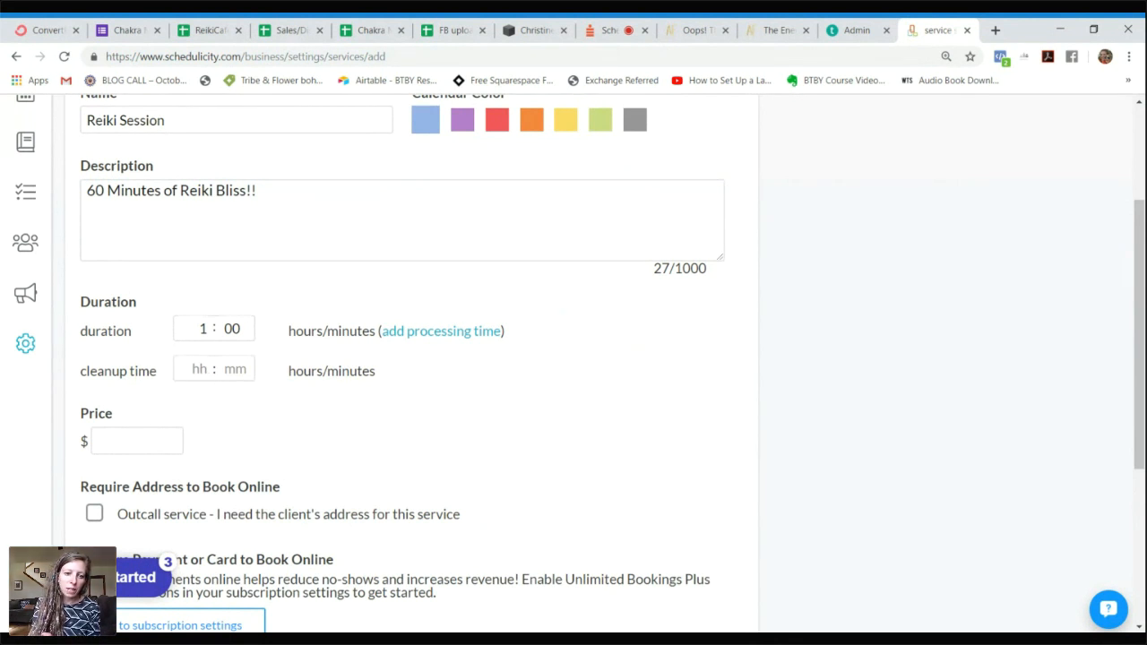
pyautogui.click(229, 369)
pyautogui.write('20')
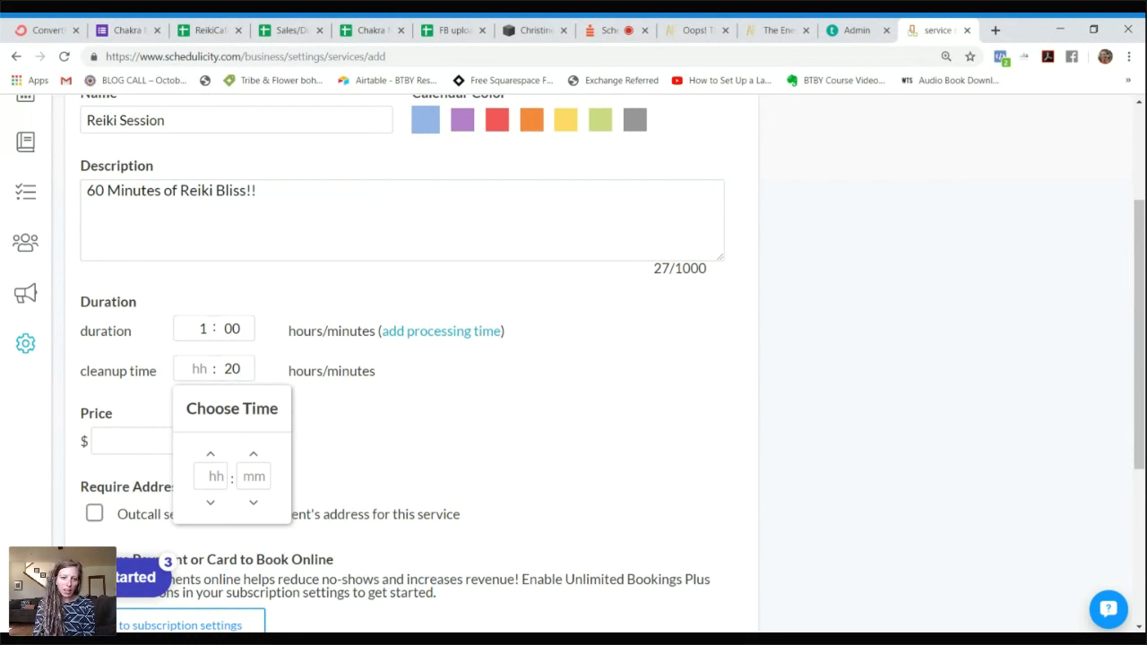
# Step: Confirm the 0:20 cleanup, enter a $100 price, and scroll down to the save buttons
pyautogui.click(354, 421)
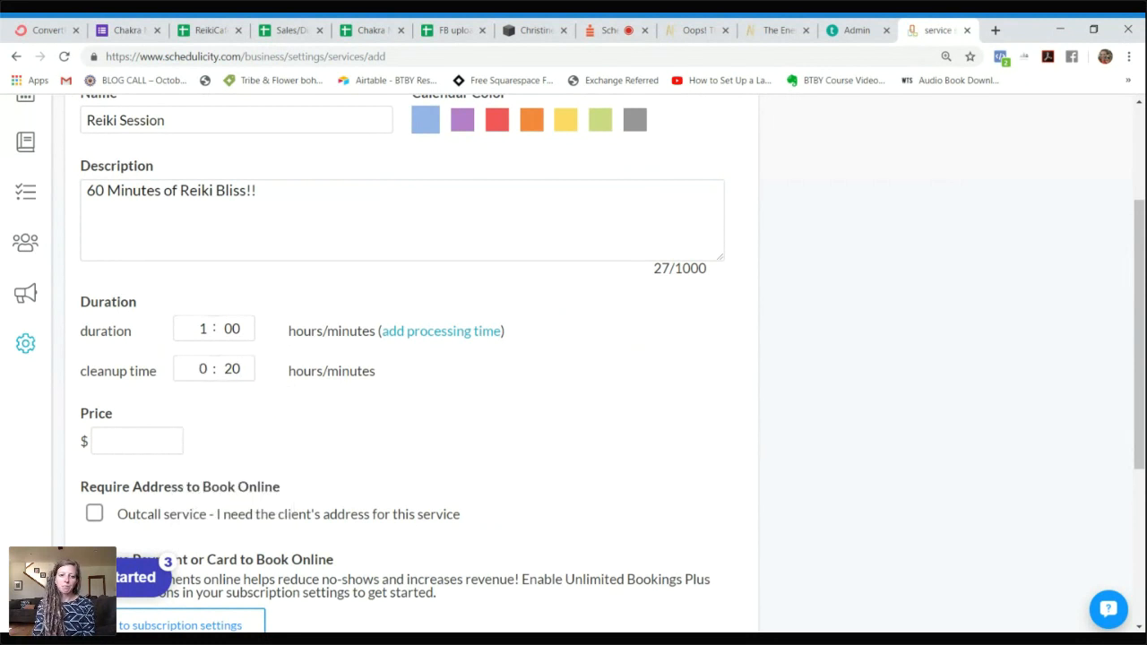
pyautogui.click(134, 439)
pyautogui.write('100')
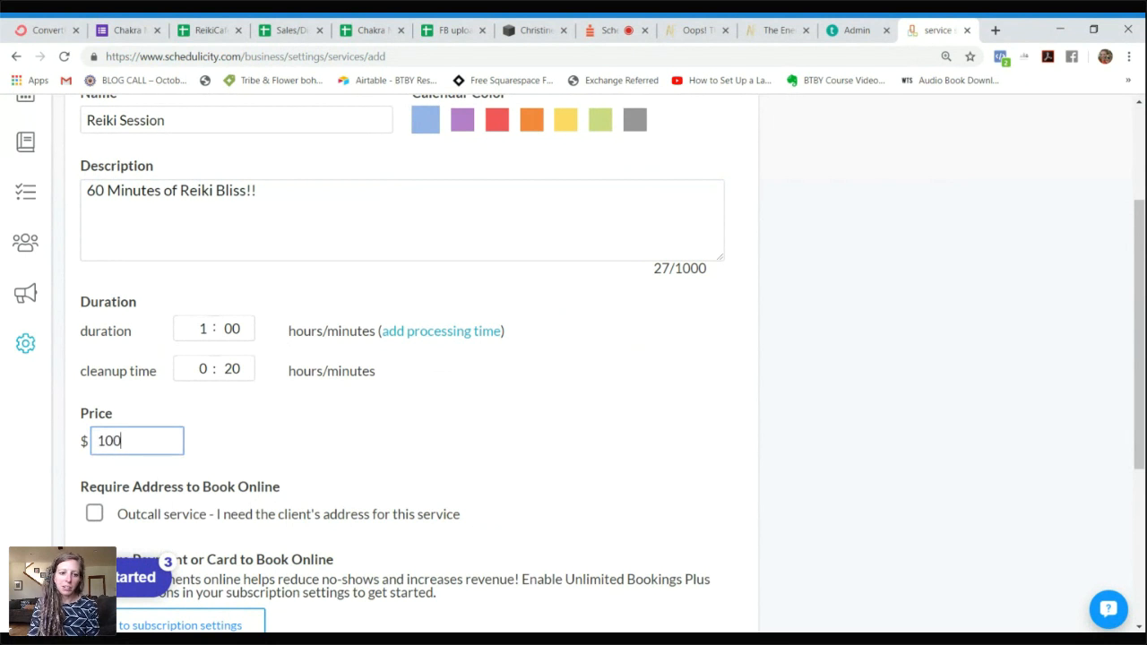
pyautogui.click(348, 444)
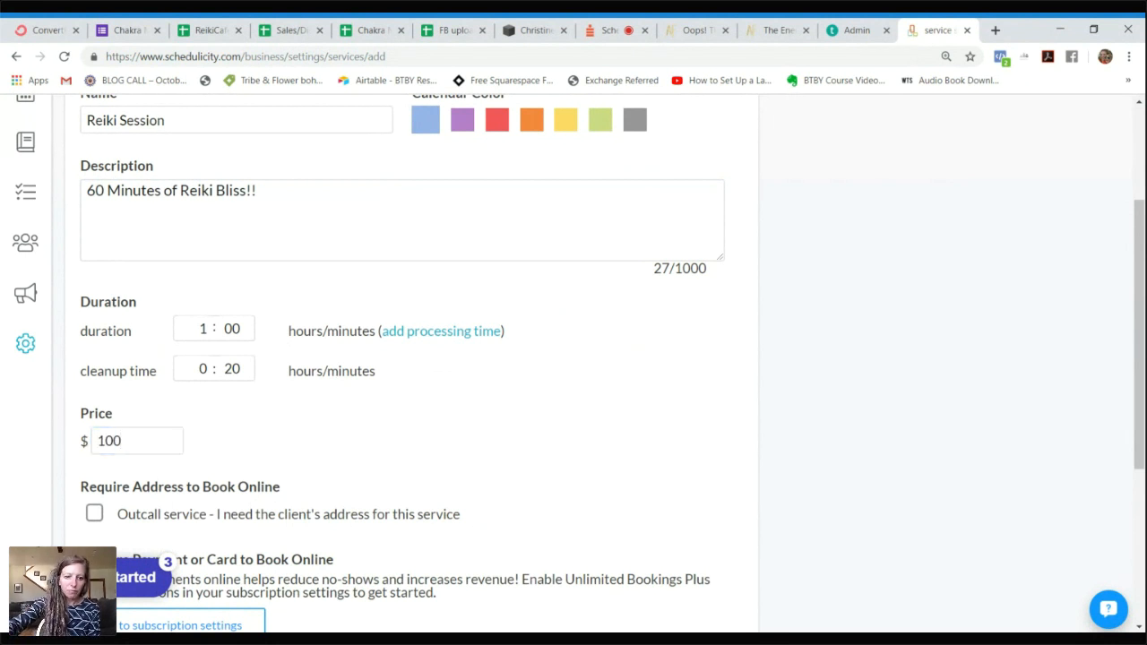
pyautogui.scroll(-2, 403, 358)
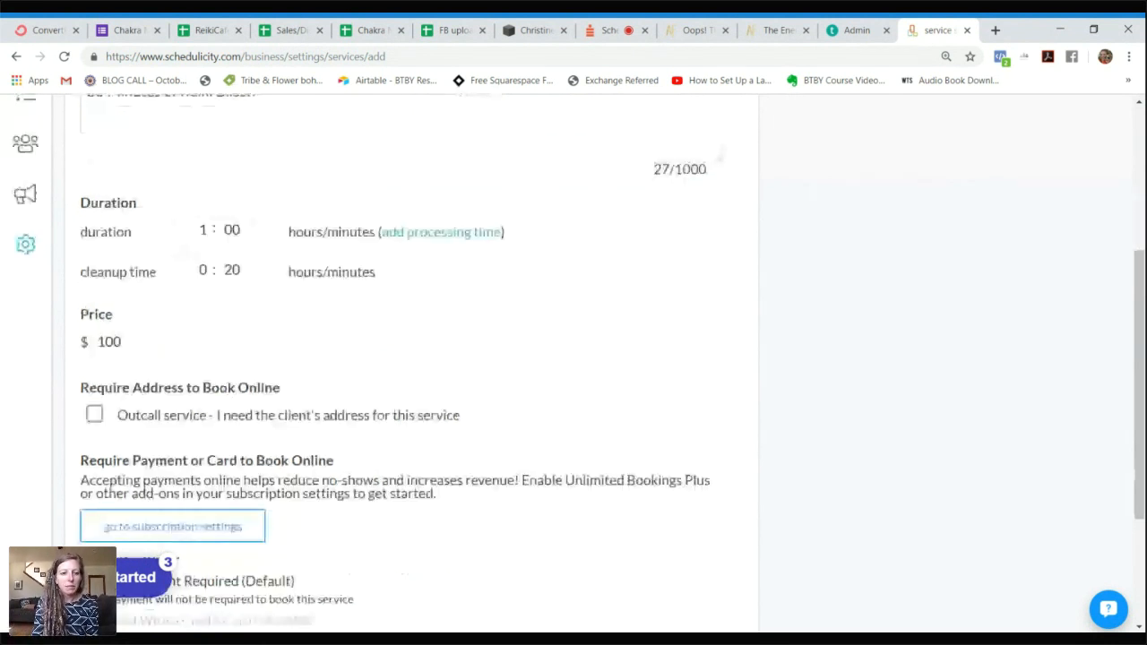
pyautogui.scroll(-1, 348, 443)
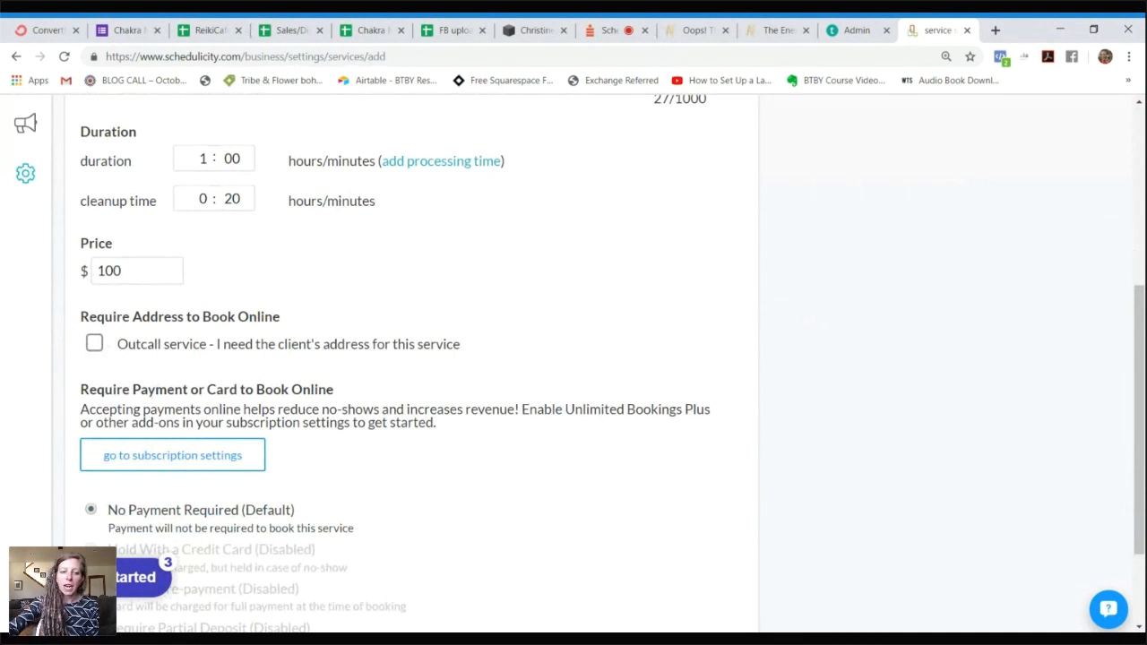
pyautogui.scroll(-1, 403, 358)
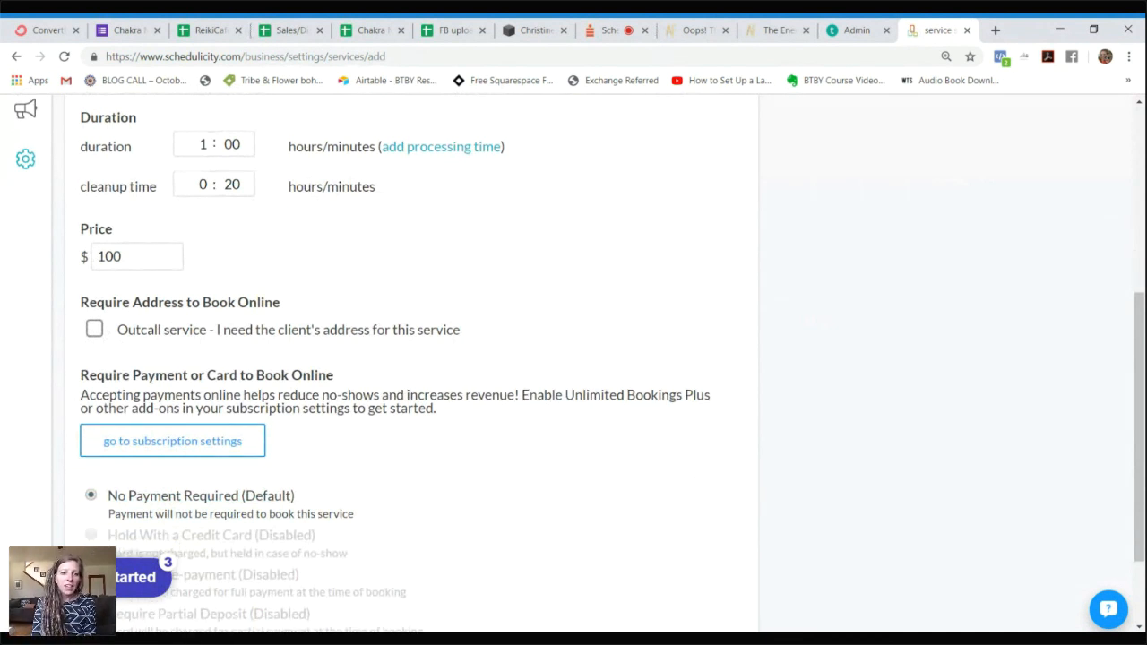
pyautogui.scroll(-3, 403, 358)
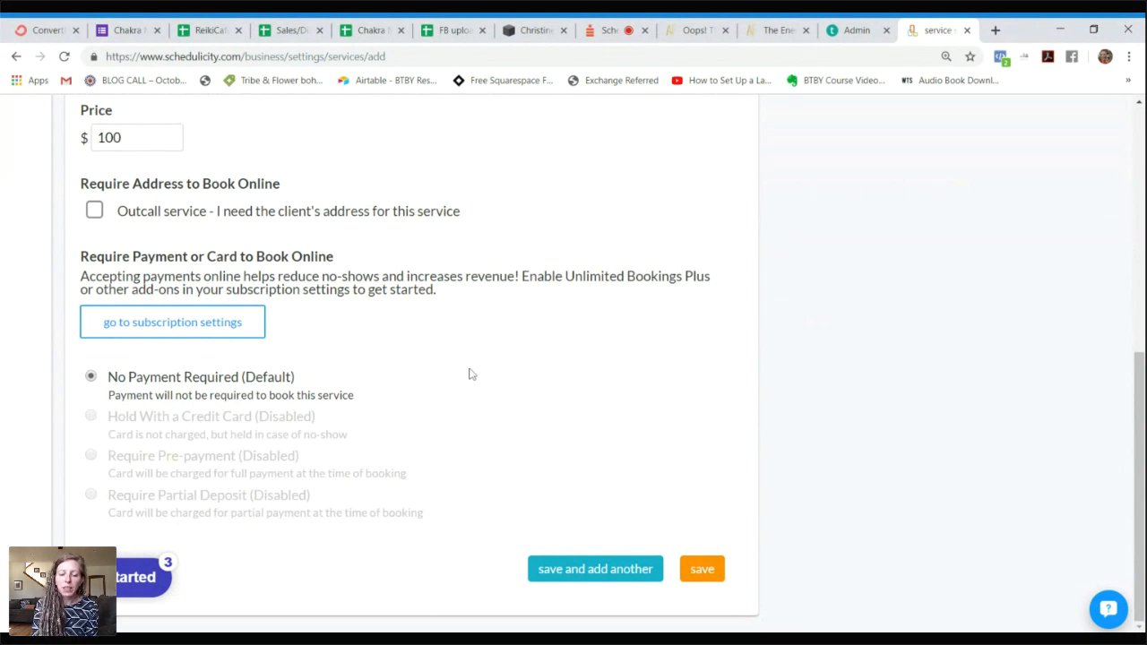
# Step: Save the Reiki Session and choose Create an Appointment in the Get Started checklist
pyautogui.click(695, 578)
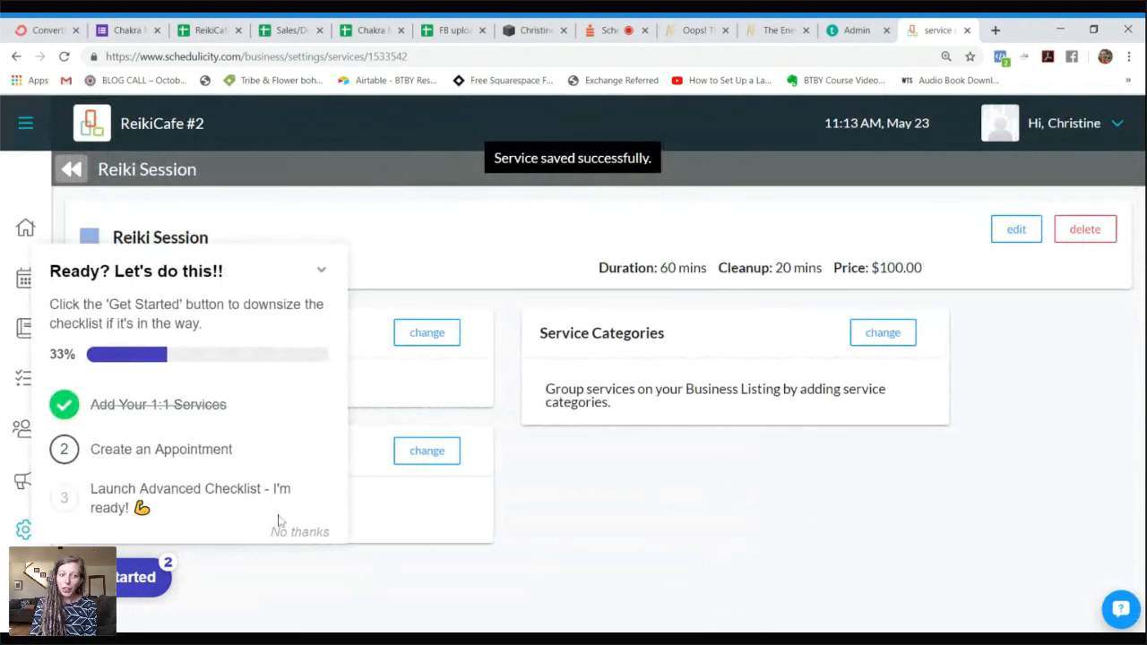
pyautogui.click(198, 457)
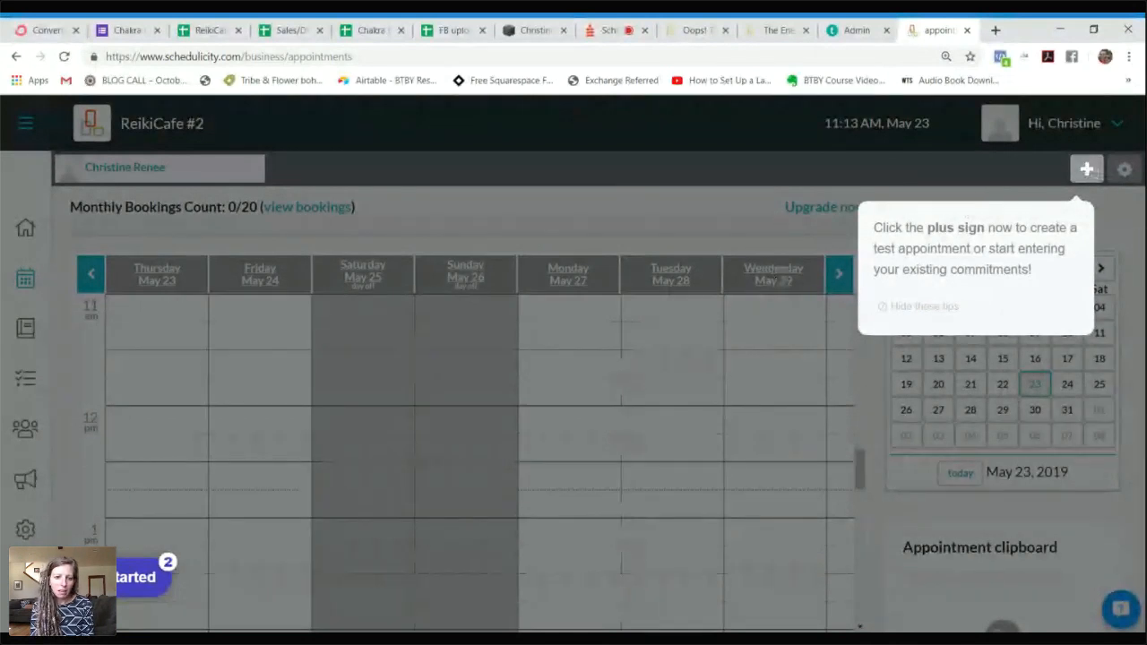
# Step: Dismiss the tip with No thanks and Keep it, show the plus-button entry options, and collapse the checklist
pyautogui.click(101, 578)
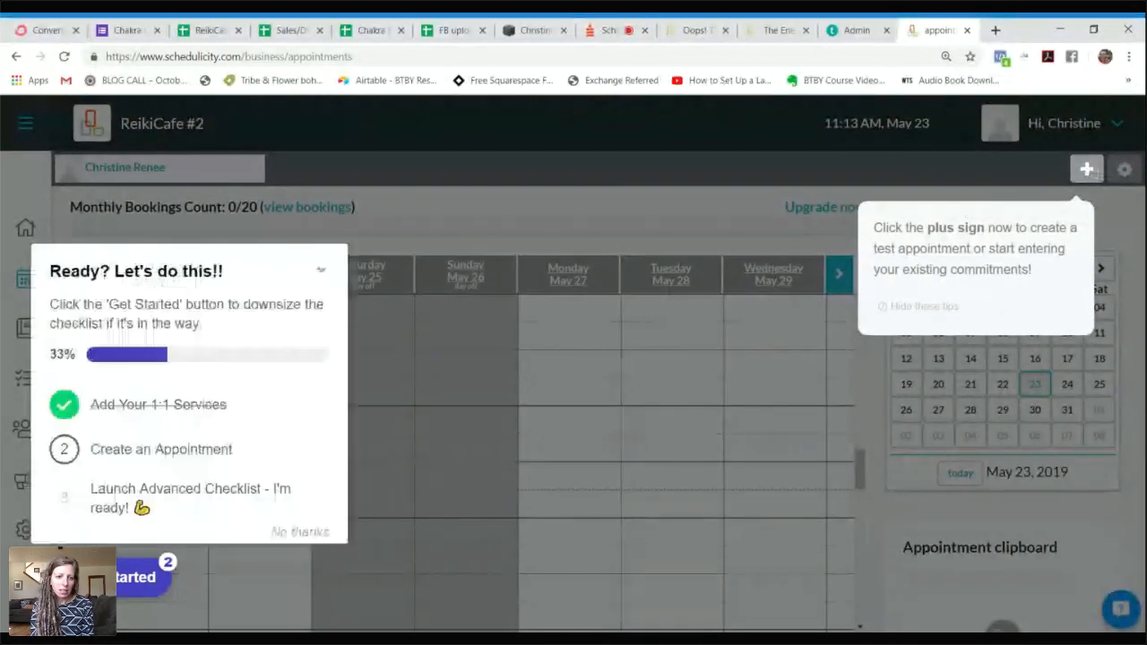
pyautogui.click(300, 532)
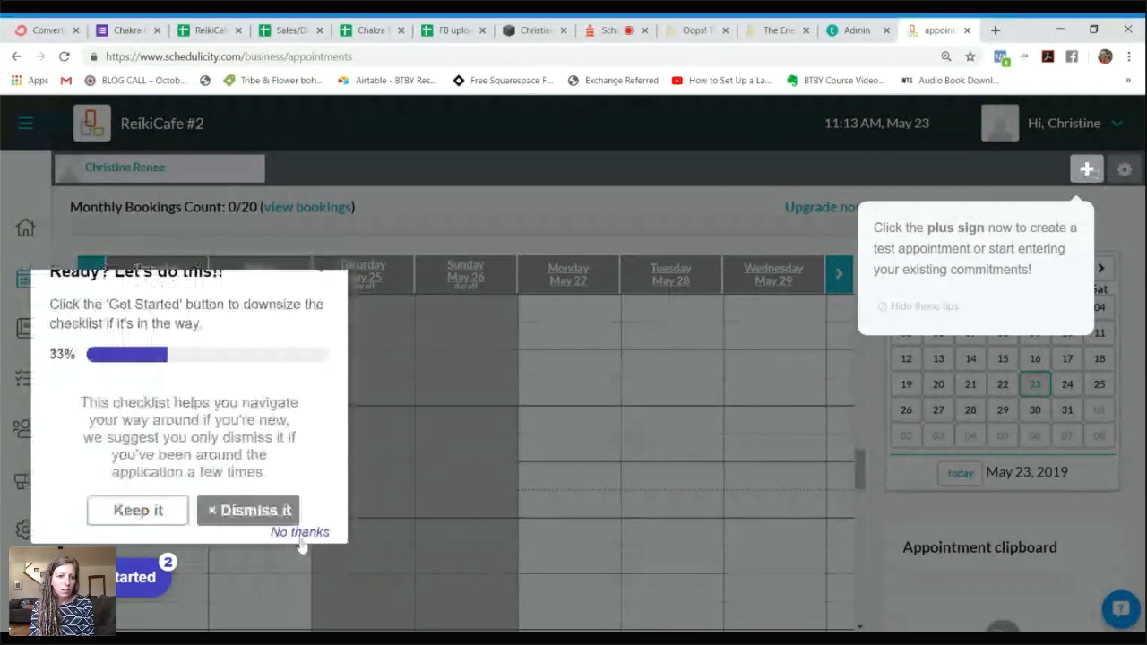
pyautogui.click(108, 518)
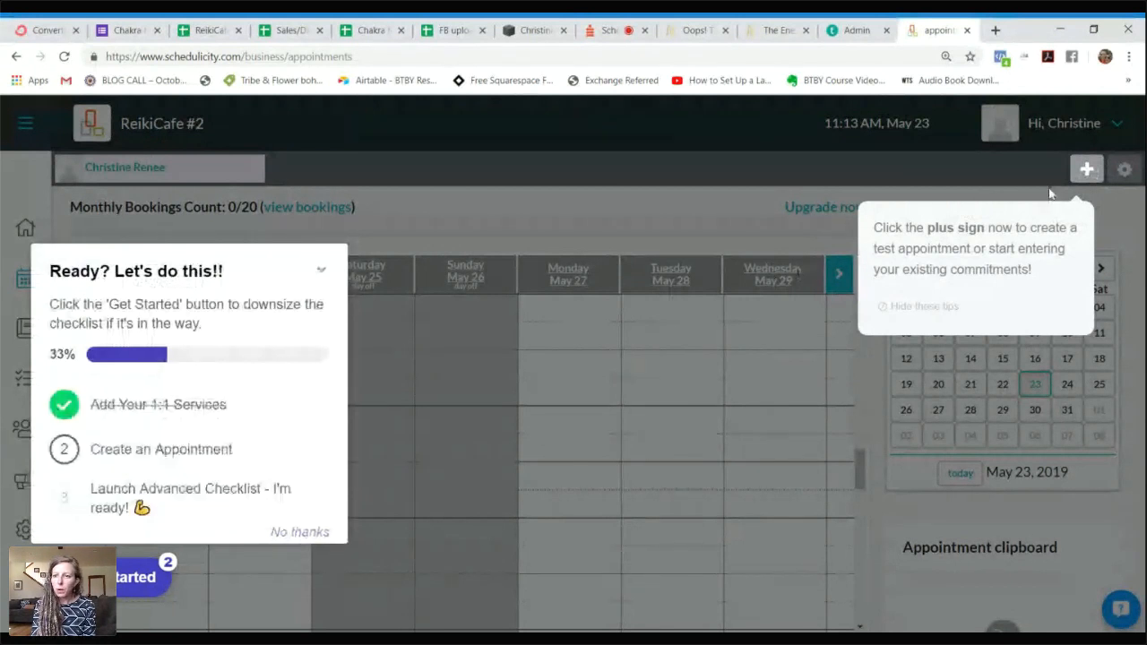
pyautogui.click(1084, 178)
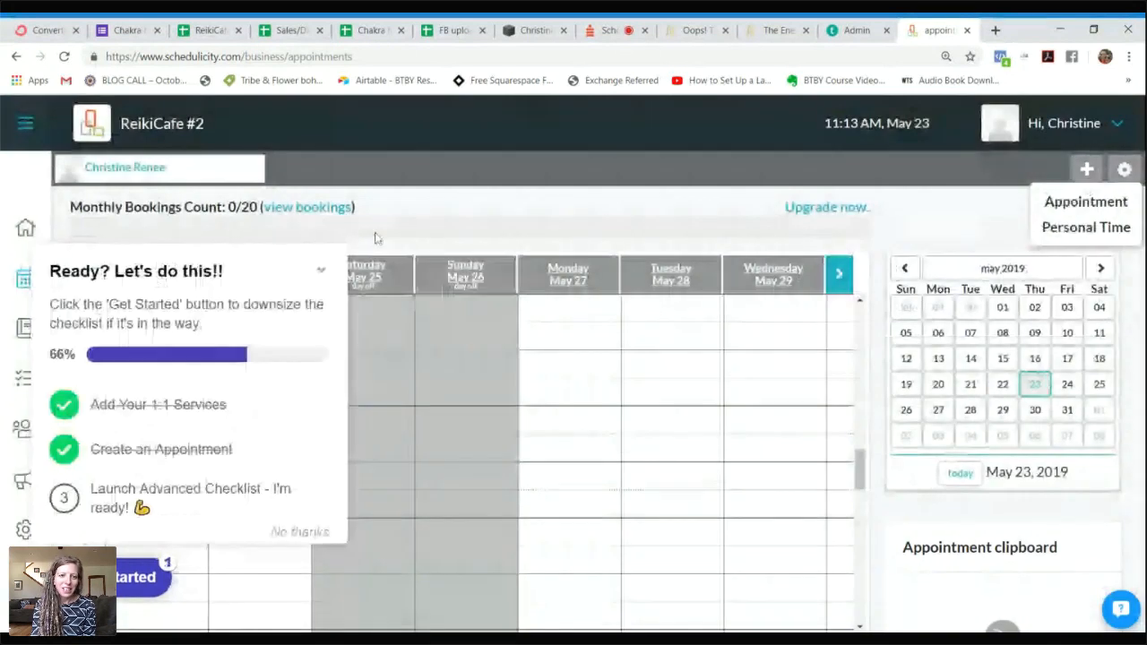
pyautogui.click(322, 271)
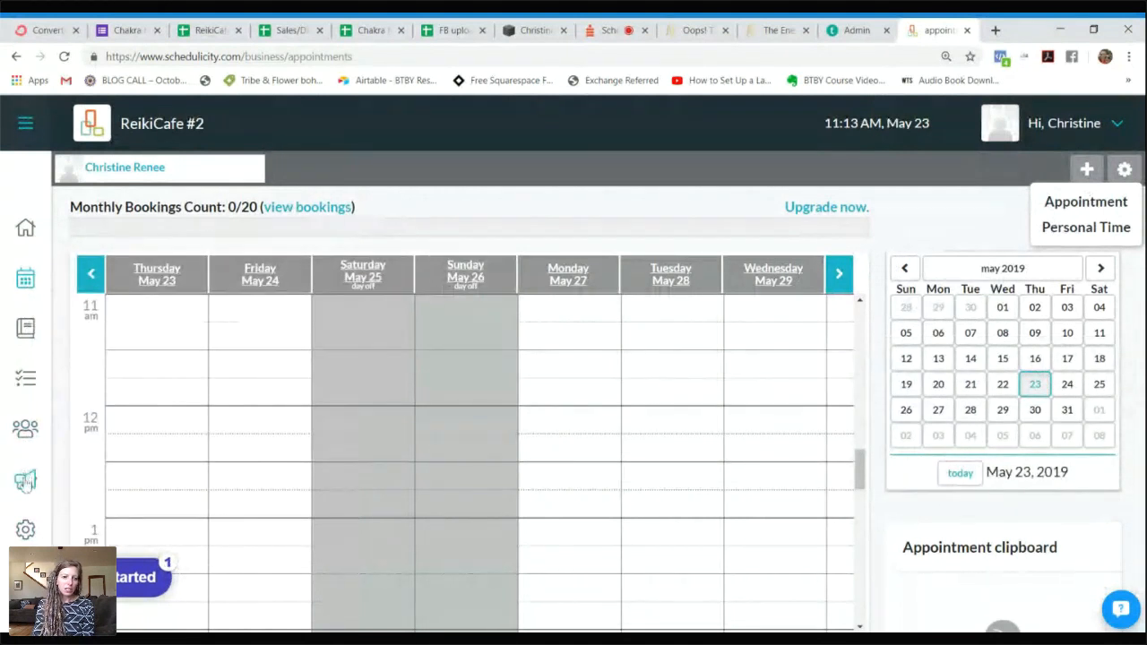
# Step: Go to Settings > Providers/Instructors, open the provider, and scroll to Provider Work Schedule
pyautogui.click(25, 531)
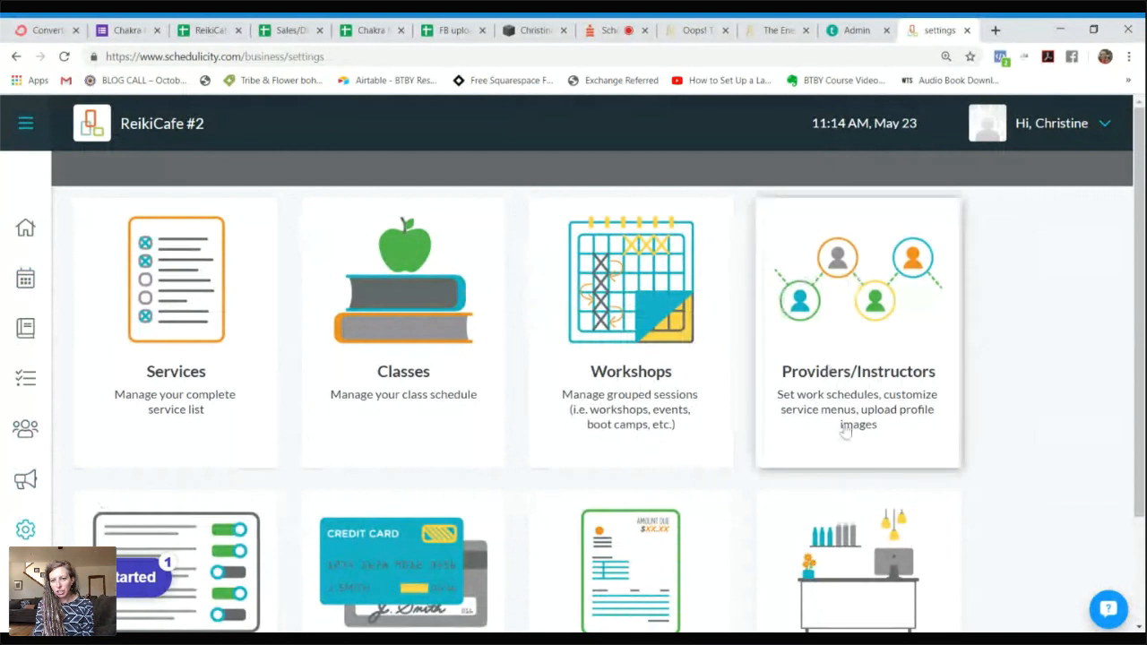
pyautogui.click(877, 405)
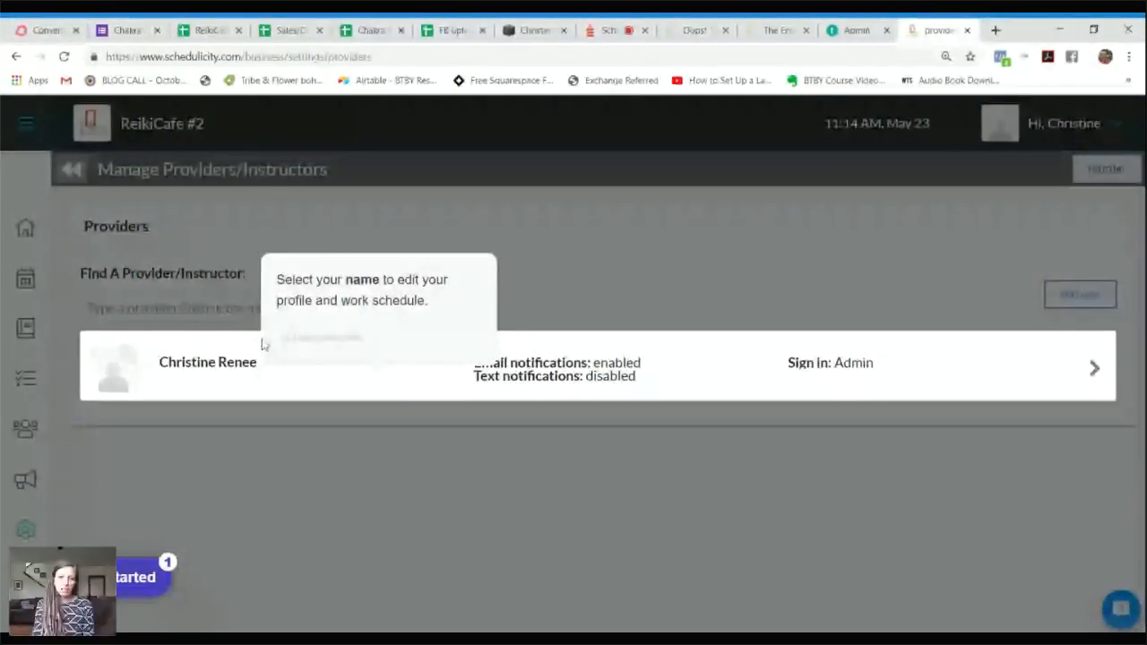
pyautogui.click(212, 365)
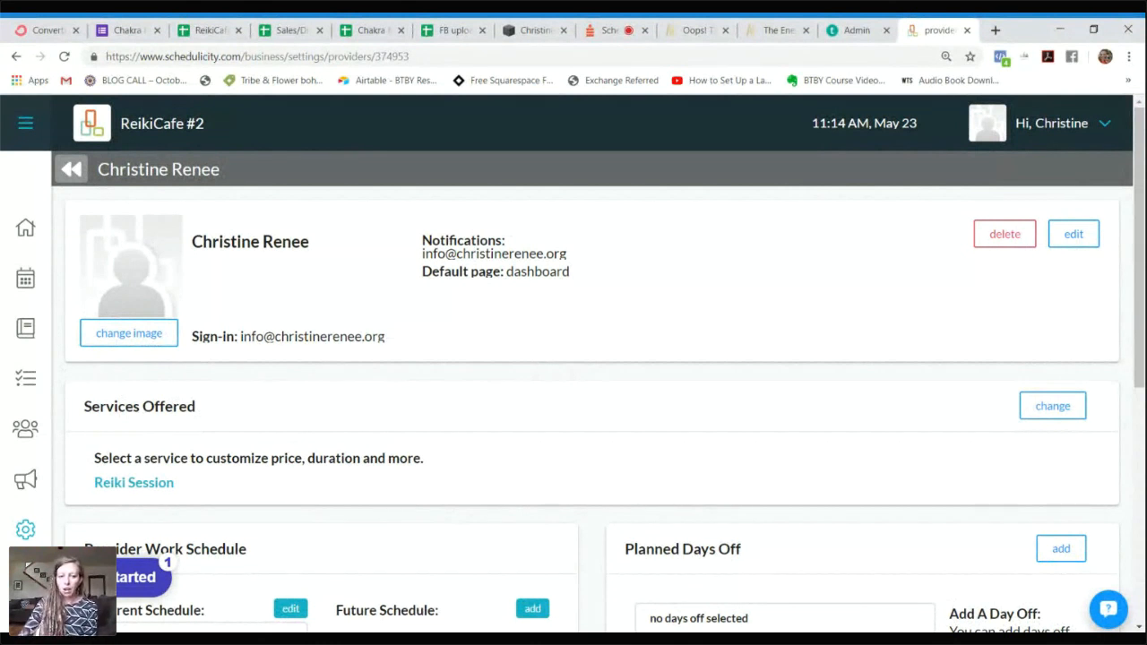
pyautogui.scroll(-1, 573, 359)
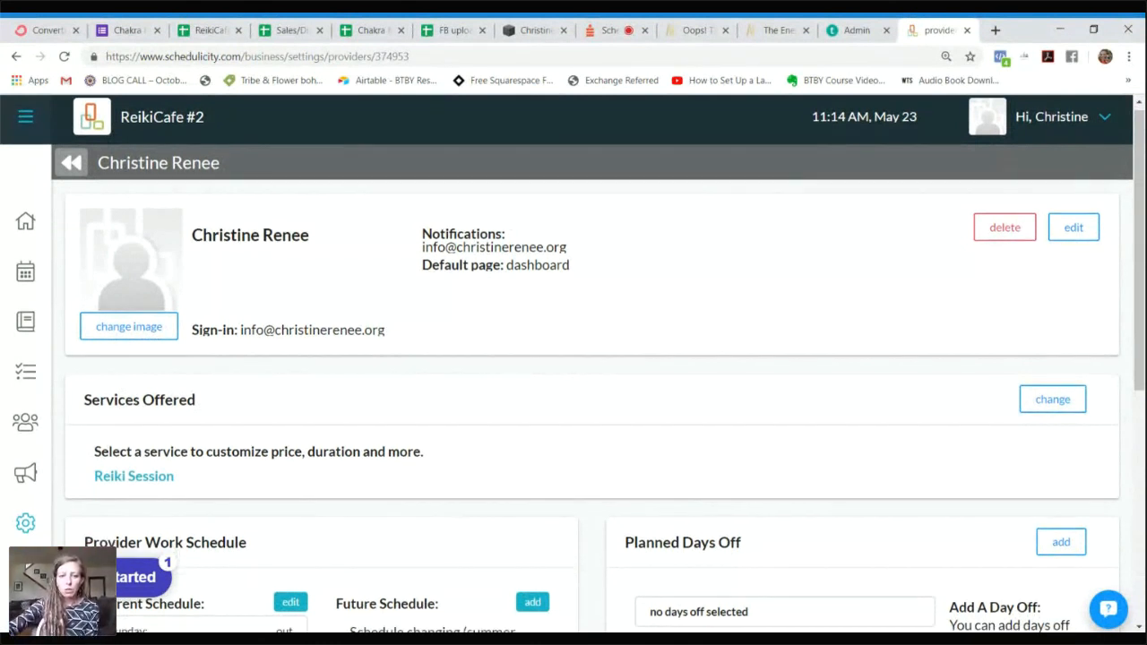
pyautogui.scroll(-3, 574, 359)
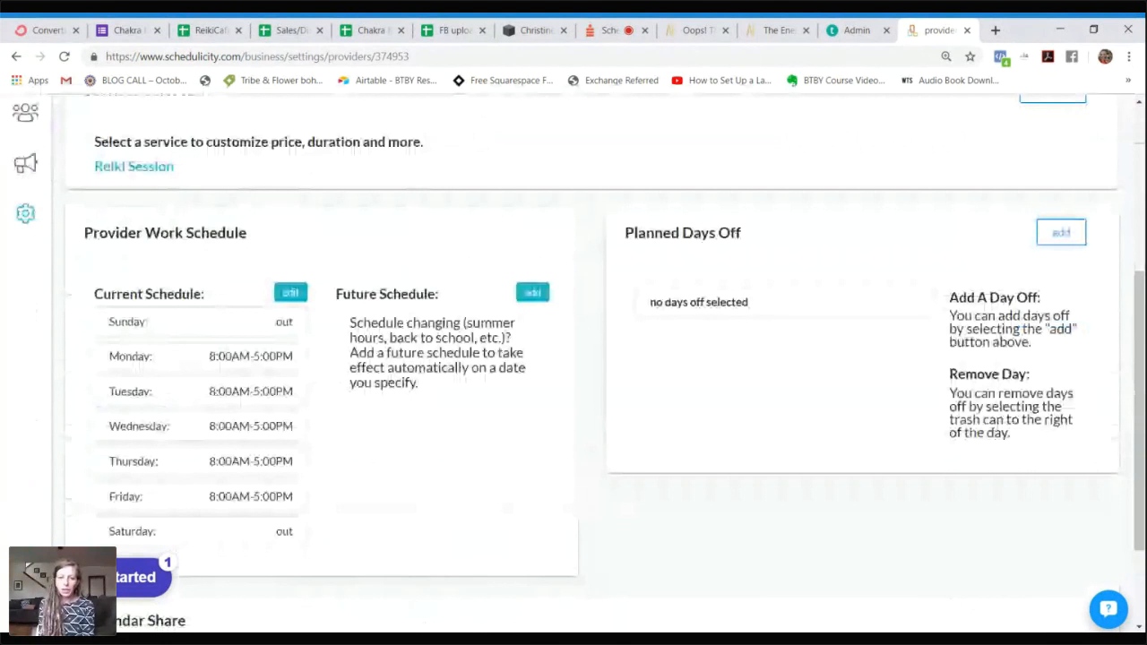
pyautogui.scroll(-1, 574, 359)
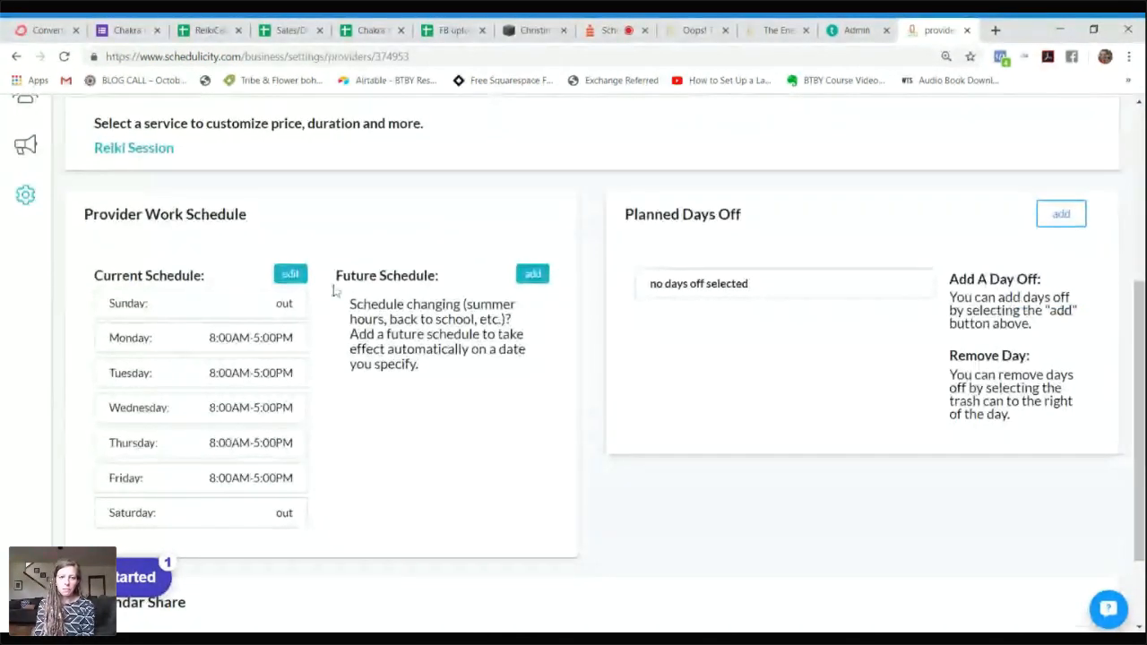
# Step: Mark Monday, Tuesday and Thursday out, start Wednesday at 9:00am, and save the schedule
pyautogui.click(299, 279)
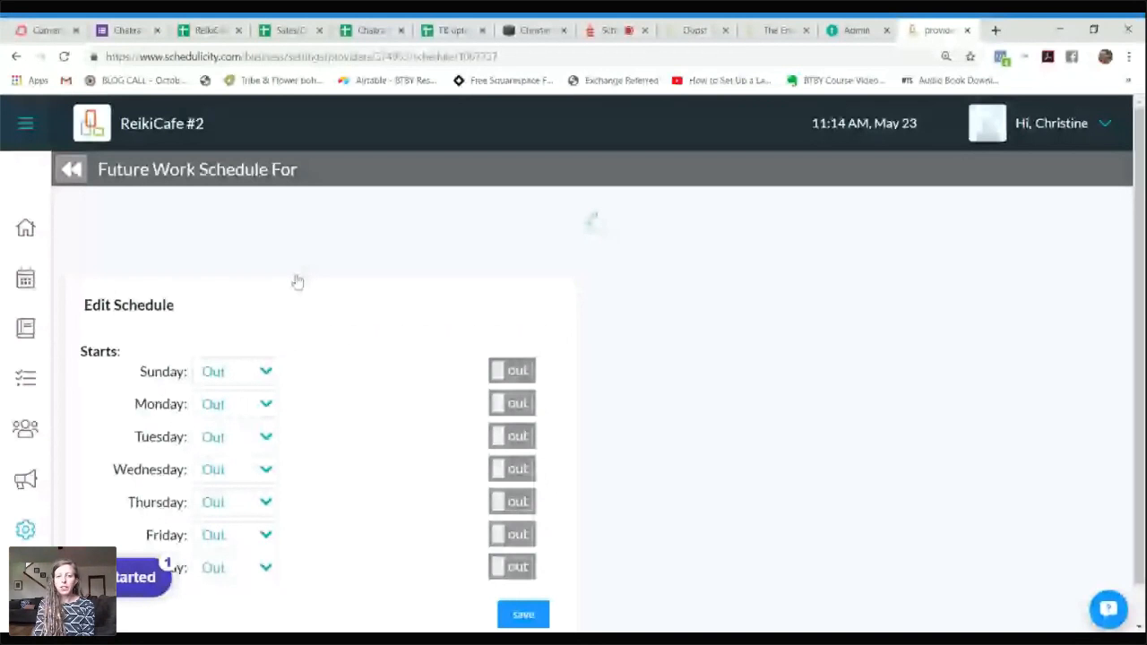
pyautogui.click(513, 380)
pyautogui.click(511, 409)
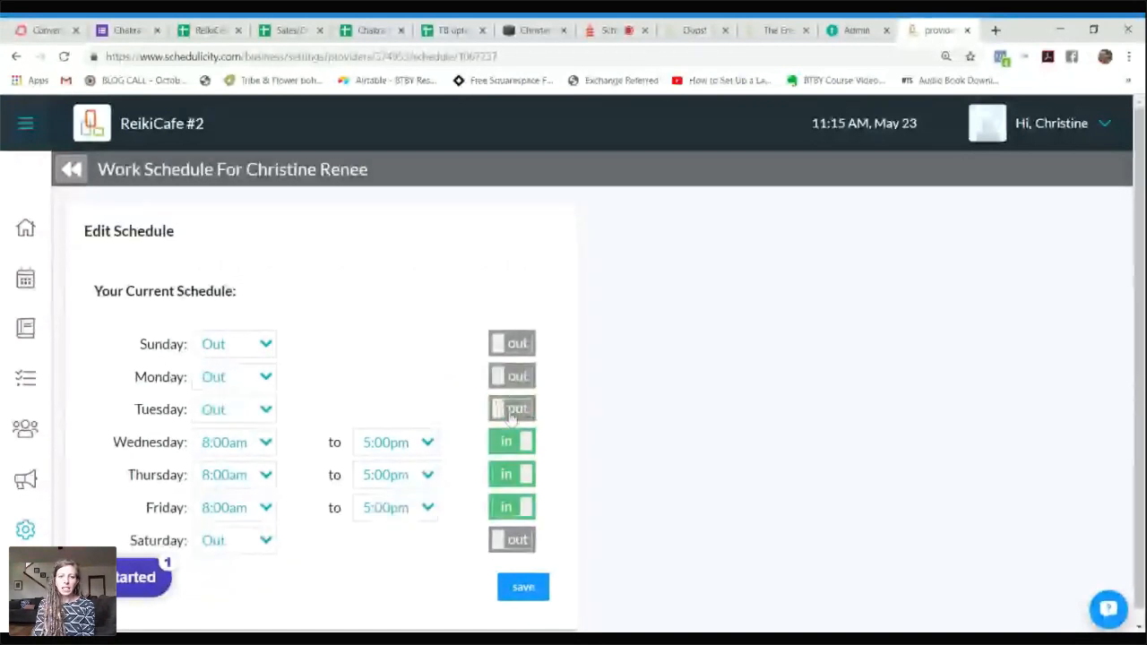
pyautogui.click(508, 480)
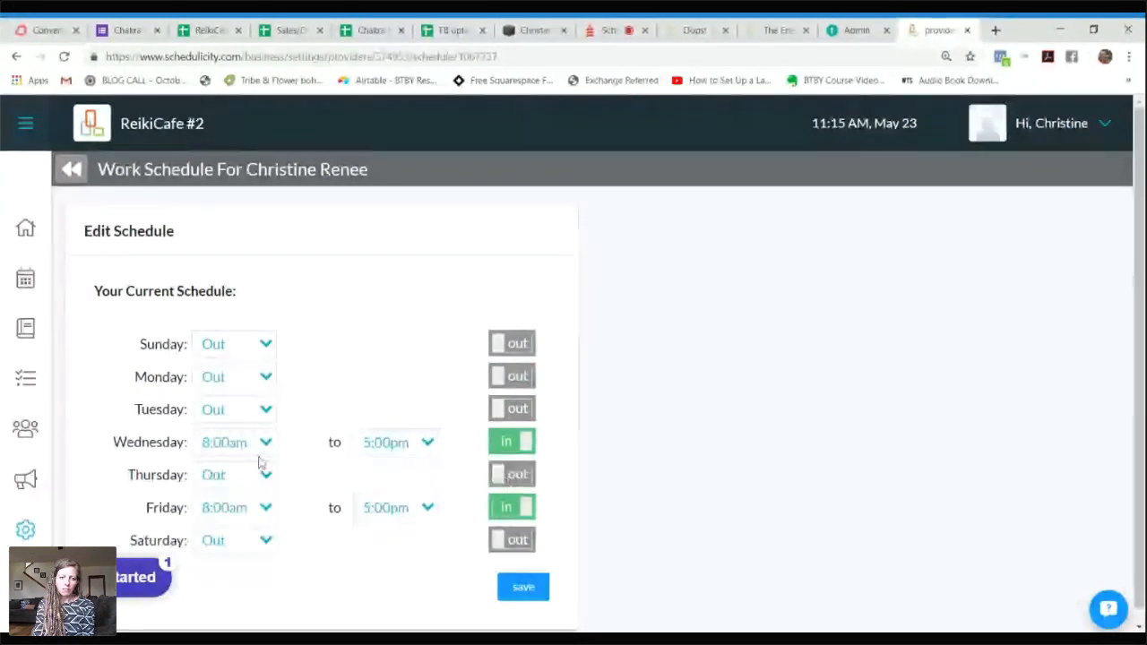
pyautogui.click(265, 407)
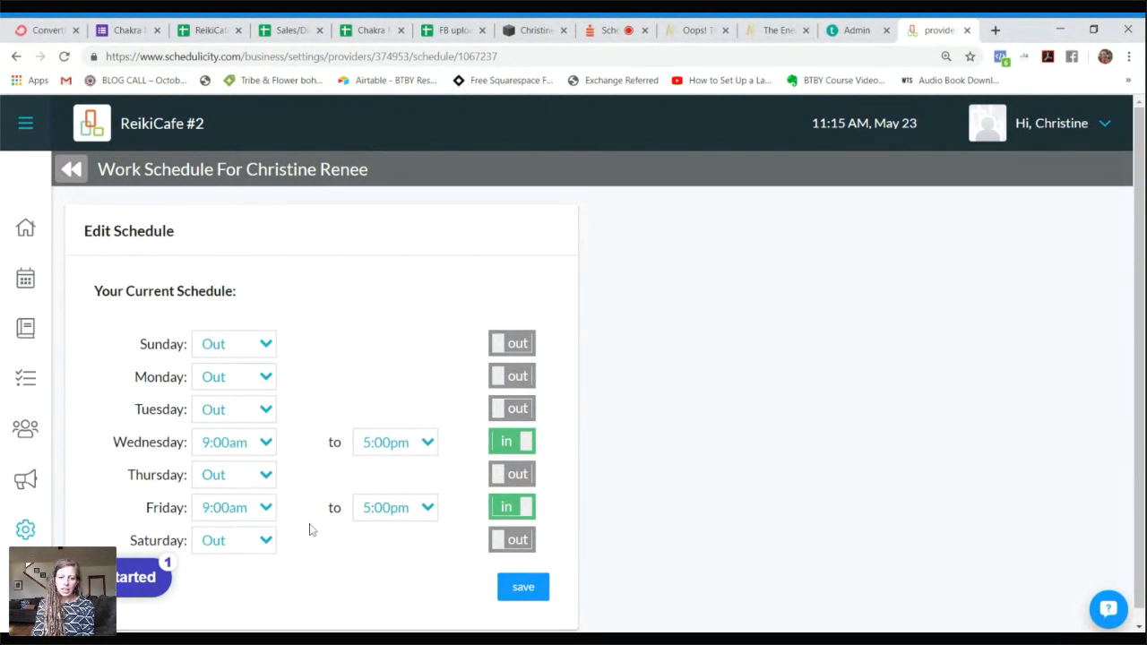
pyautogui.click(536, 587)
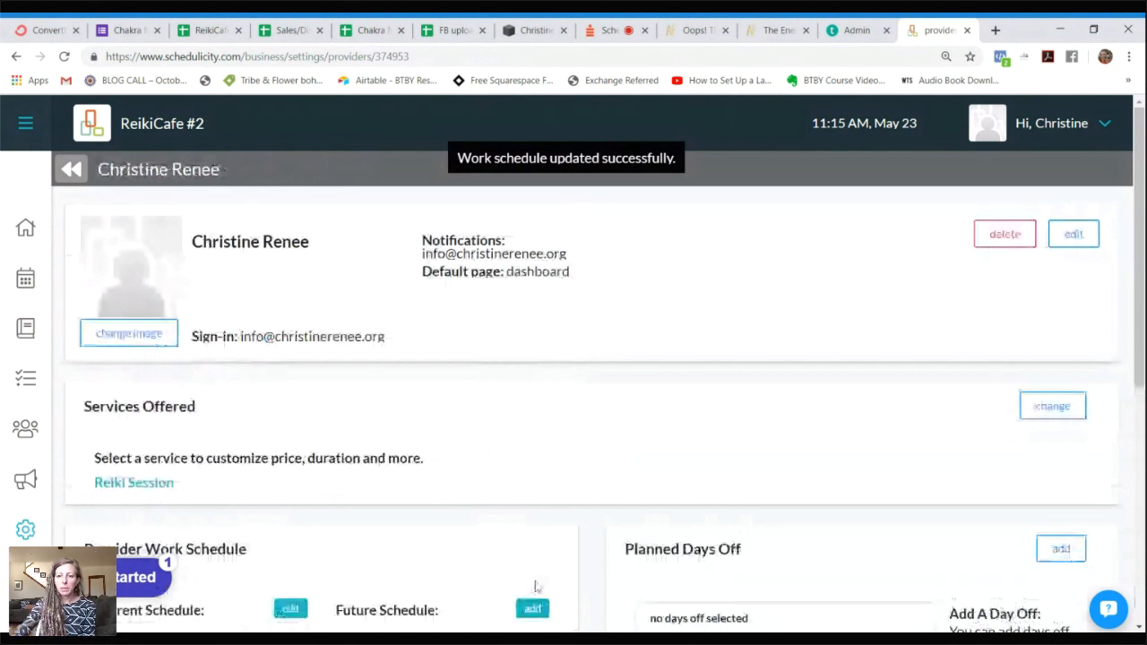
# Step: Select July 17, 18, 19 and 20, 2019 as days off and save them
pyautogui.scroll(-3, 535, 585)
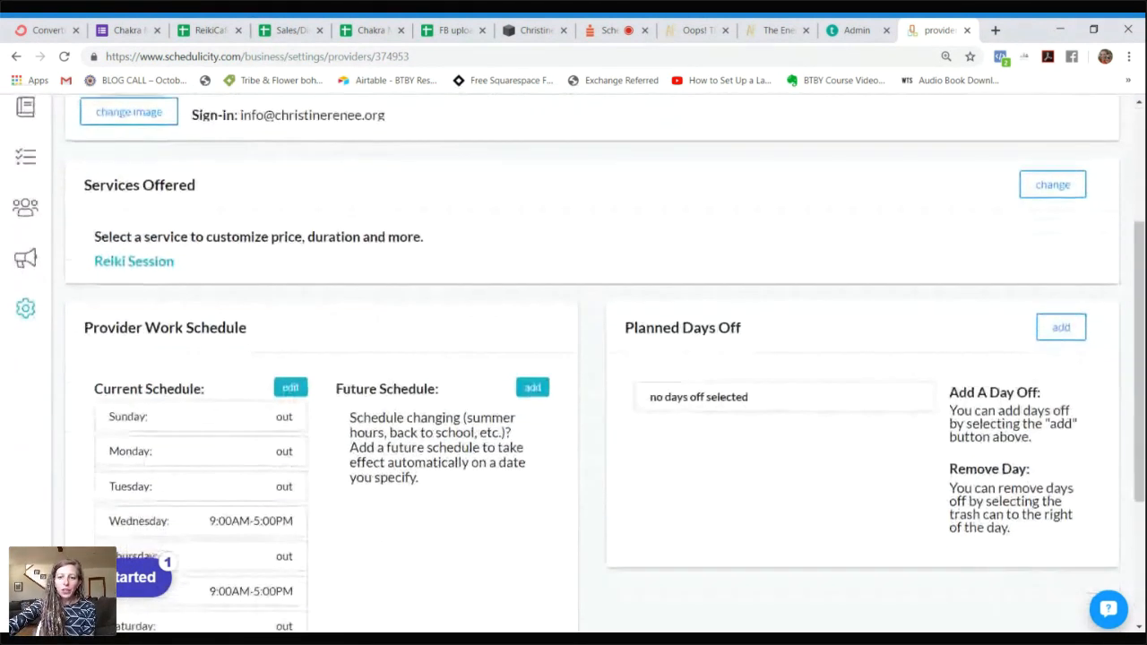
pyautogui.scroll(-1, 574, 358)
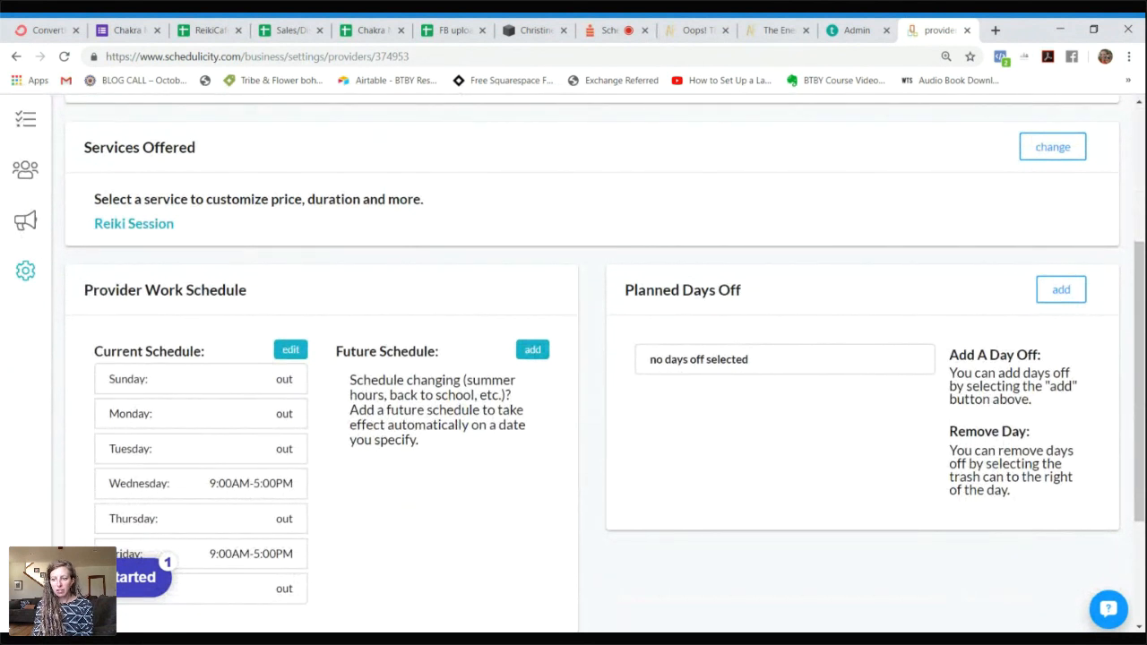
pyautogui.click(1065, 294)
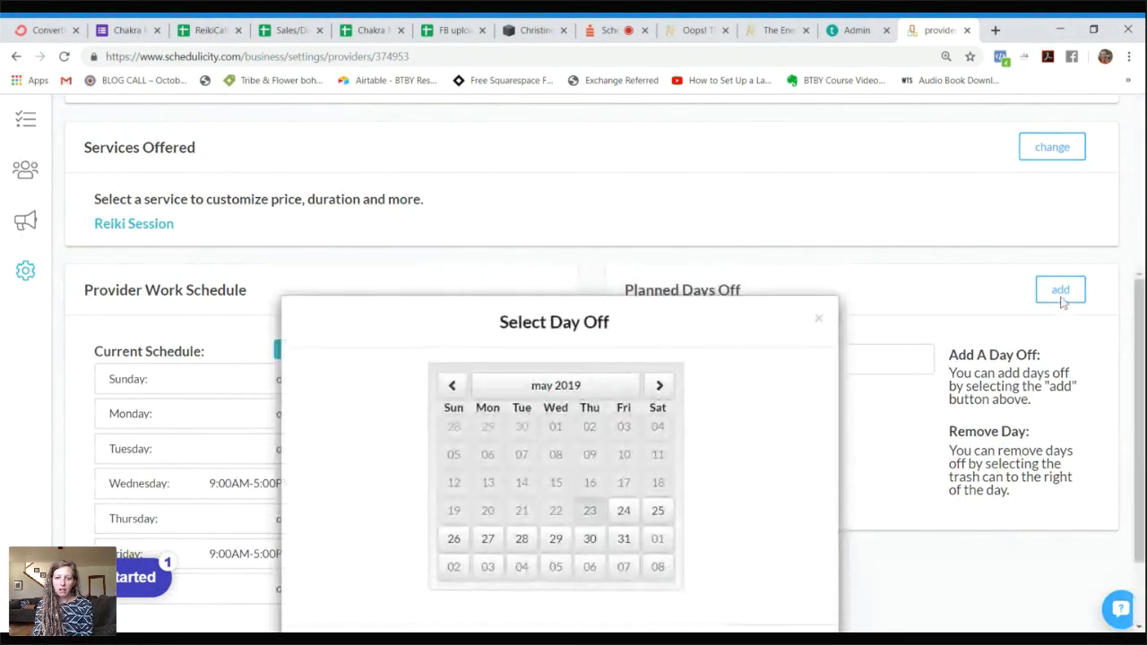
pyautogui.click(661, 388)
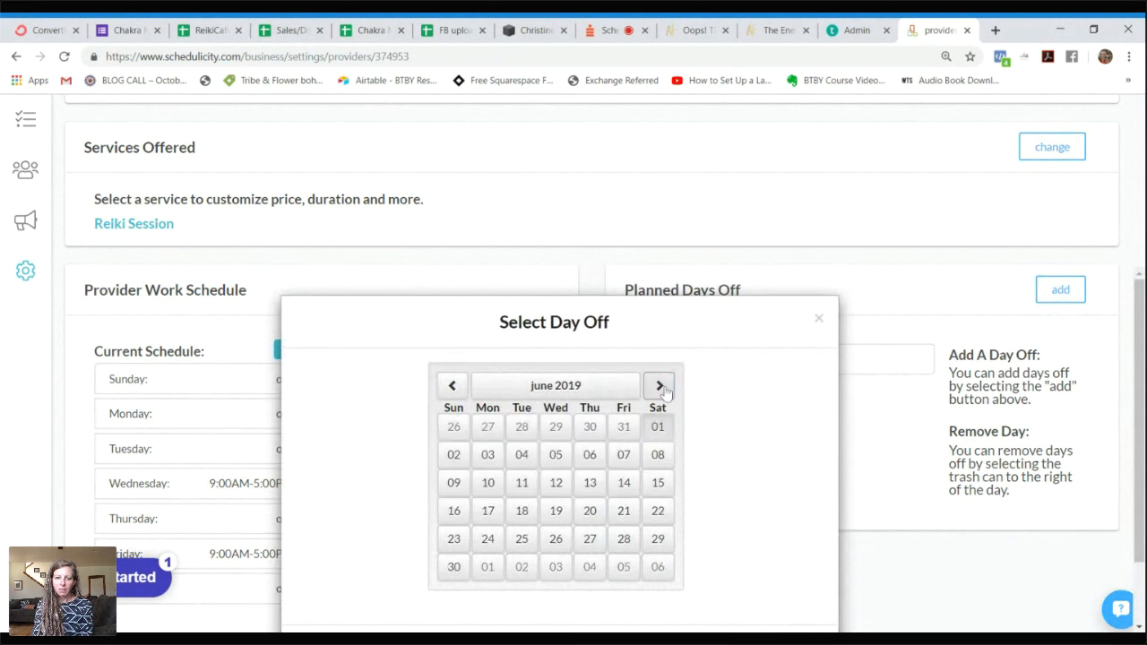
pyautogui.click(661, 388)
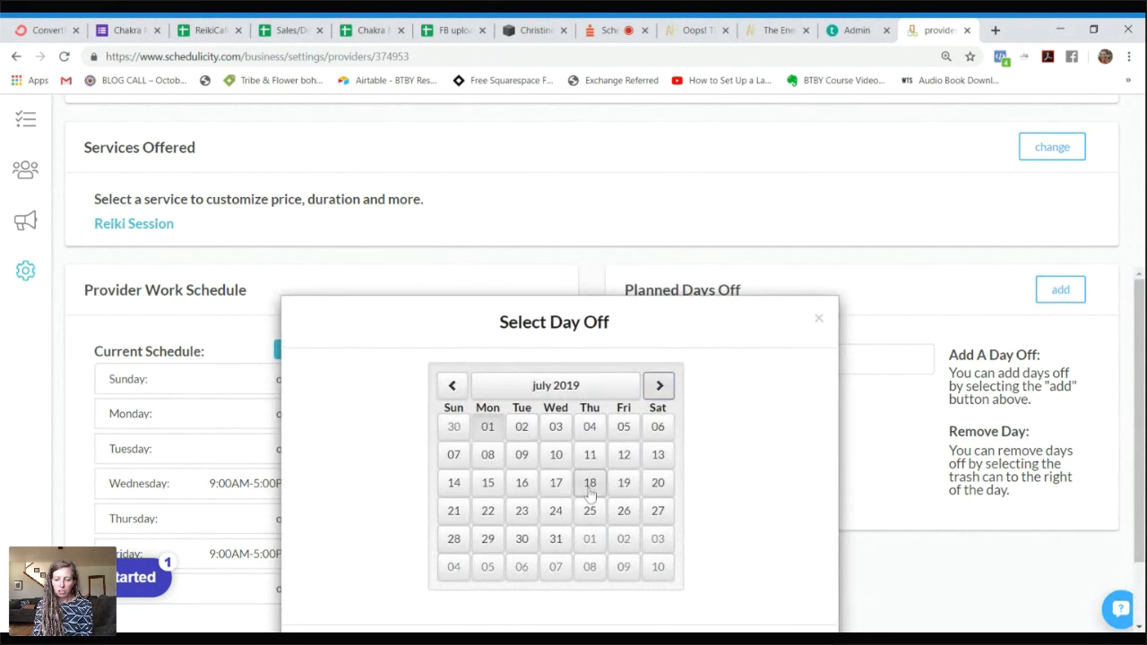
pyautogui.click(590, 488)
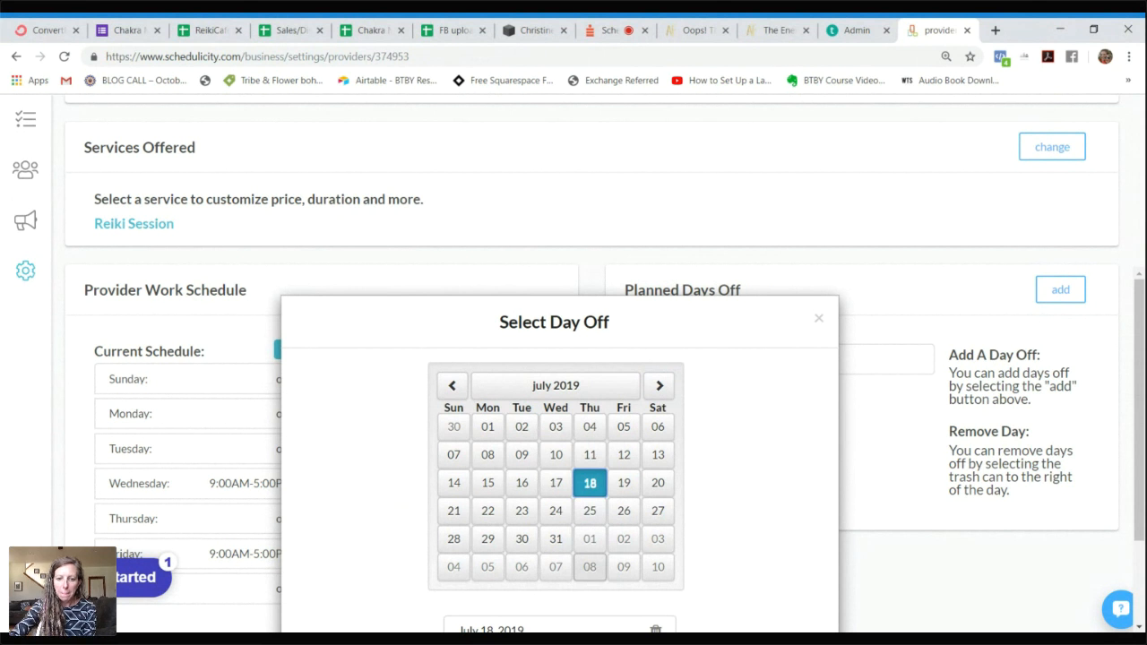
pyautogui.scroll(-1, 582, 497)
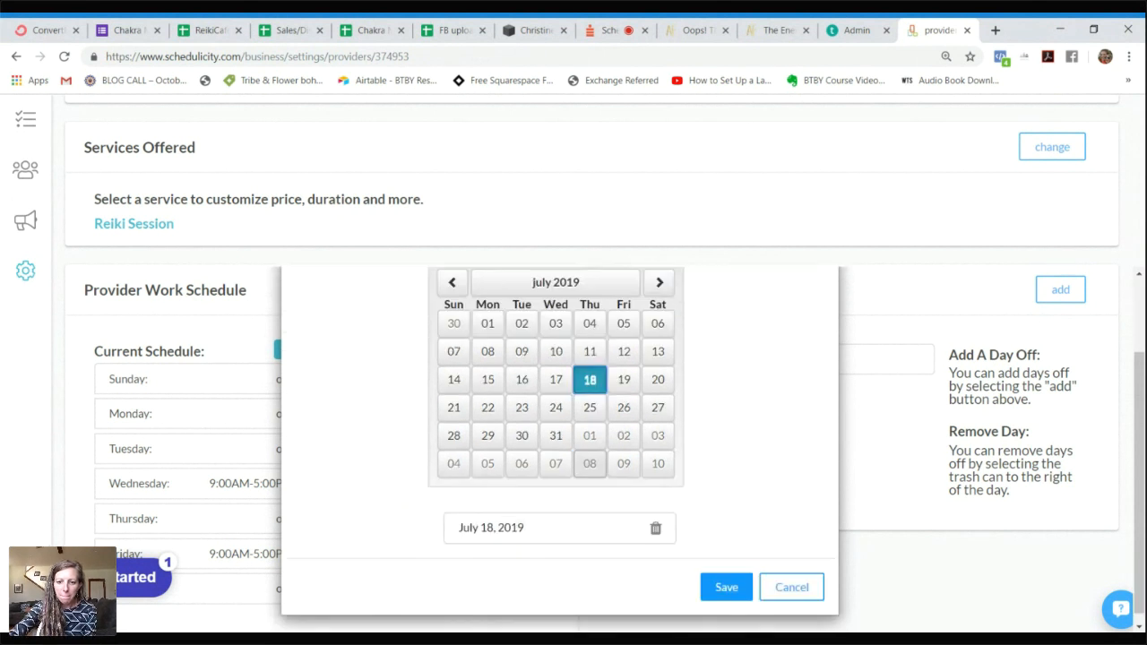
pyautogui.click(624, 379)
pyautogui.click(658, 379)
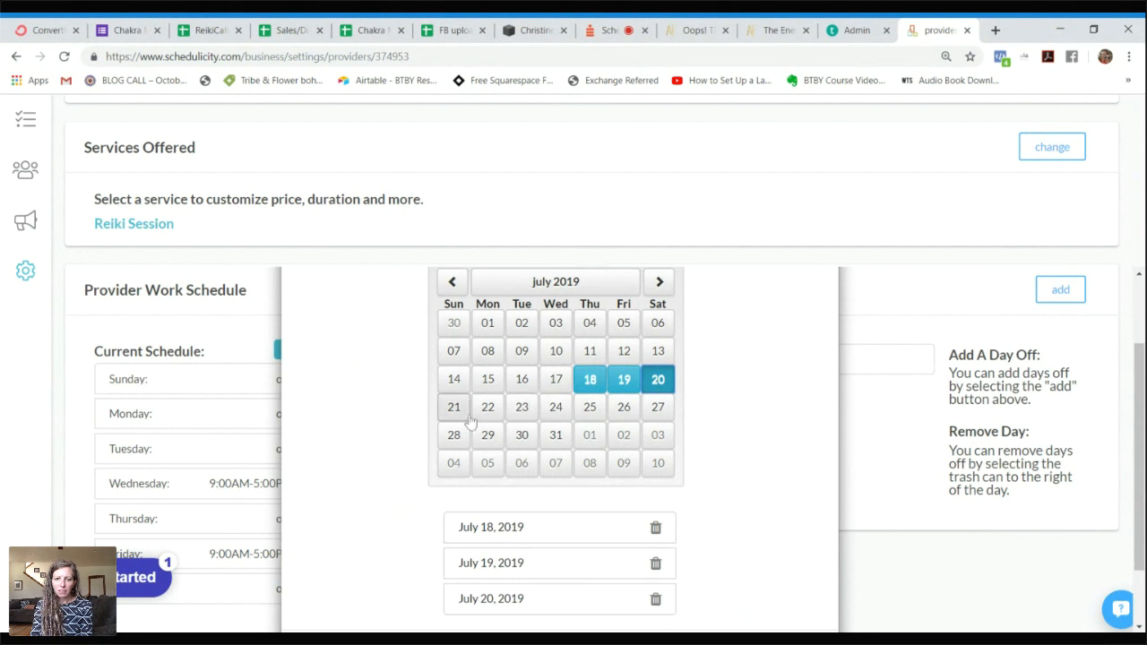
pyautogui.click(555, 379)
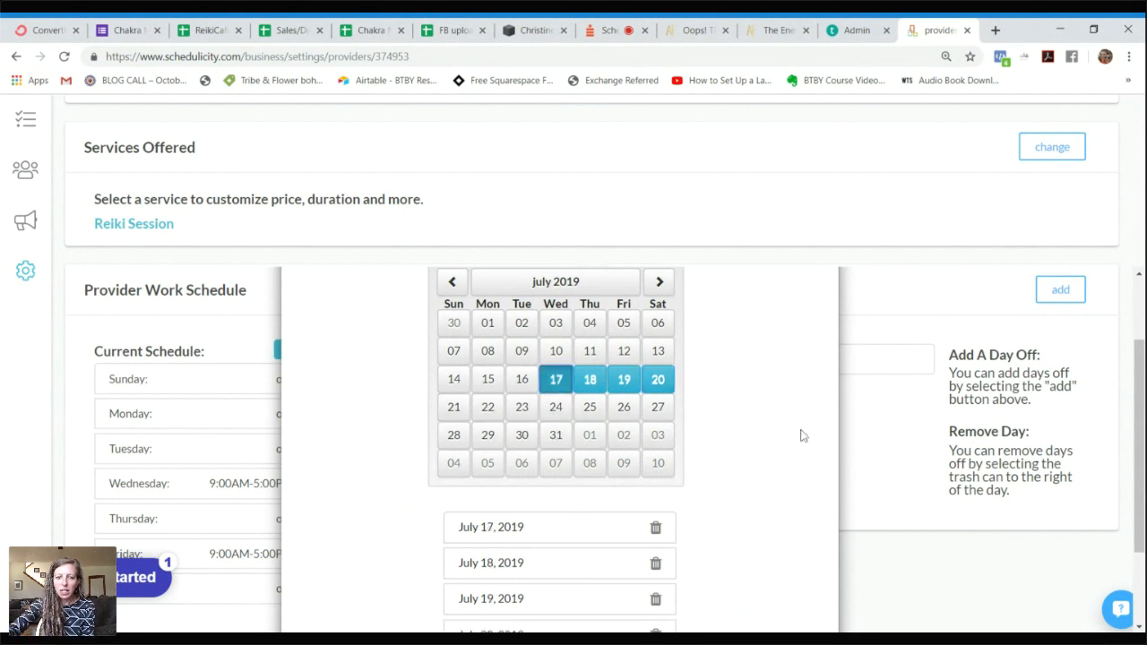
pyautogui.scroll(-3, 802, 436)
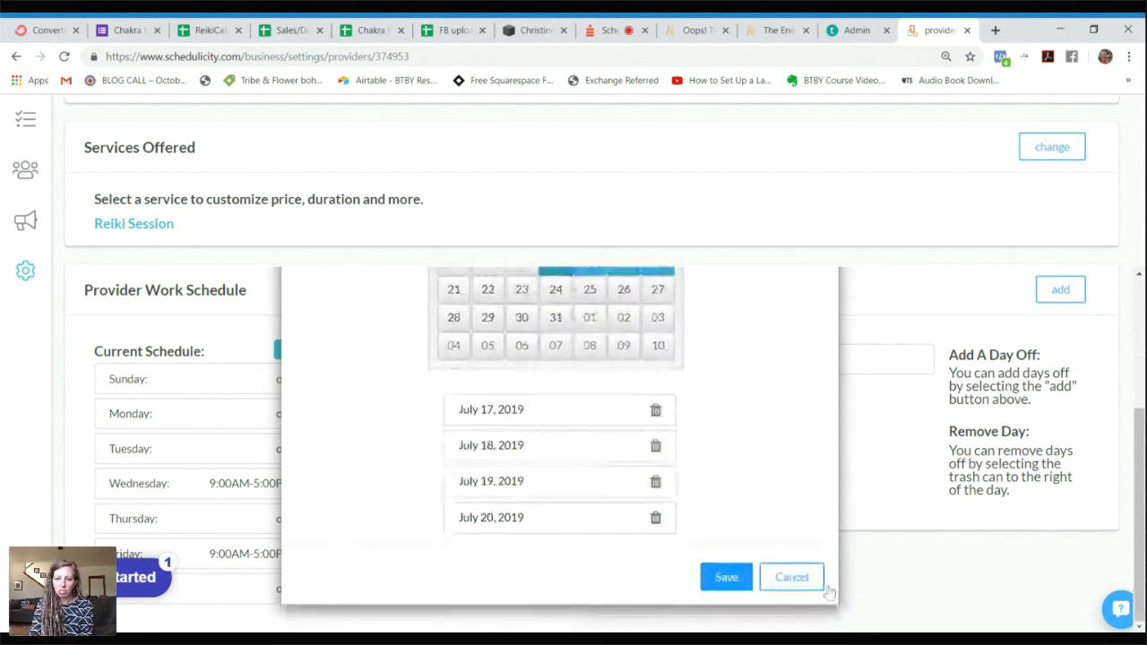
pyautogui.click(726, 579)
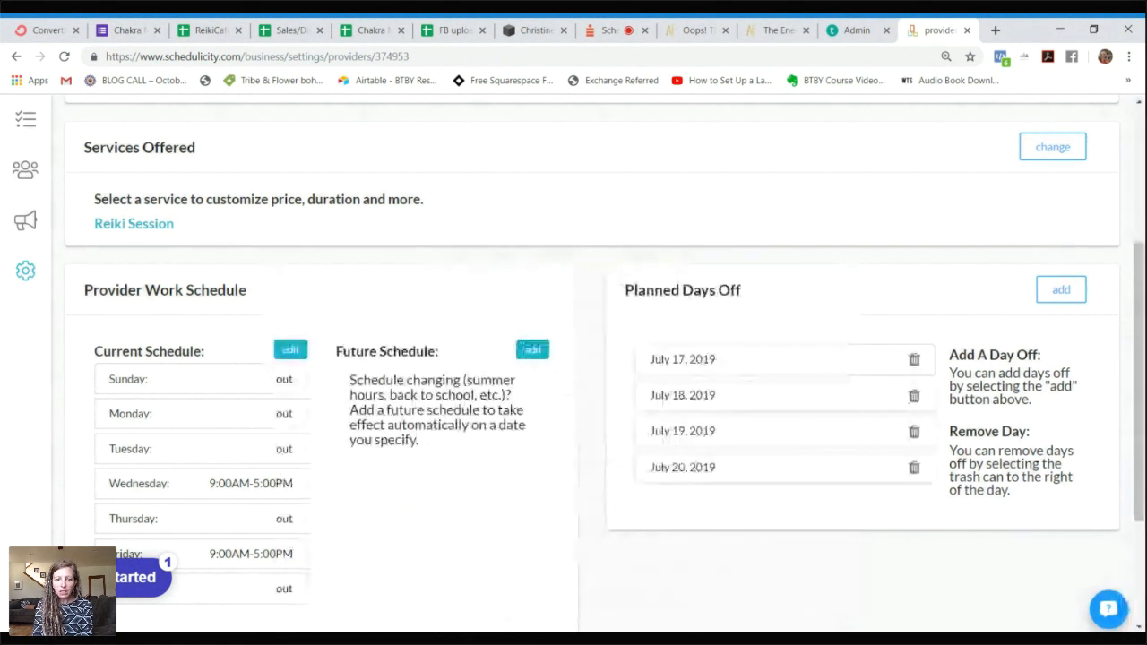
# Step: Start a new future work schedule beginning September 2, 2019
pyautogui.click(540, 351)
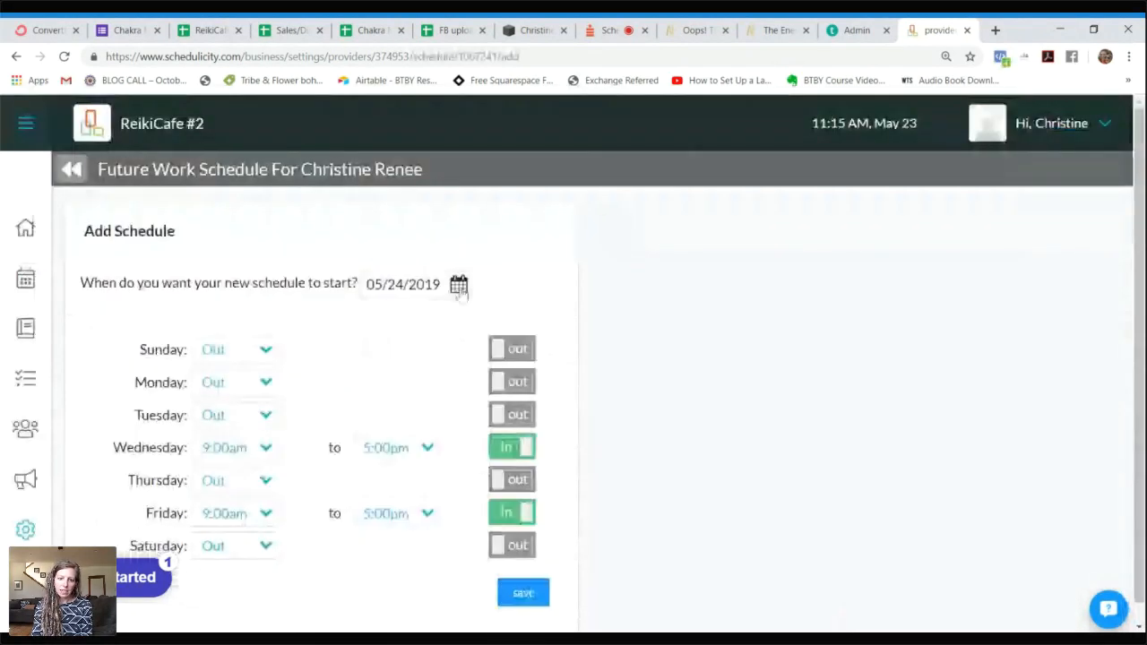
pyautogui.click(459, 287)
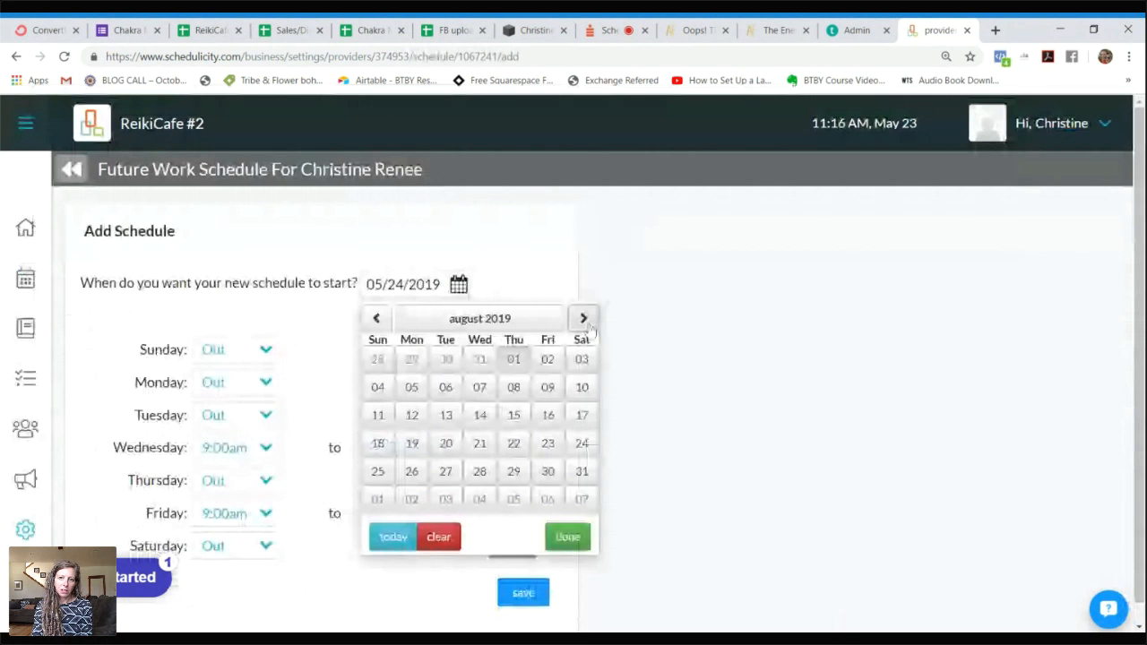
pyautogui.click(584, 320)
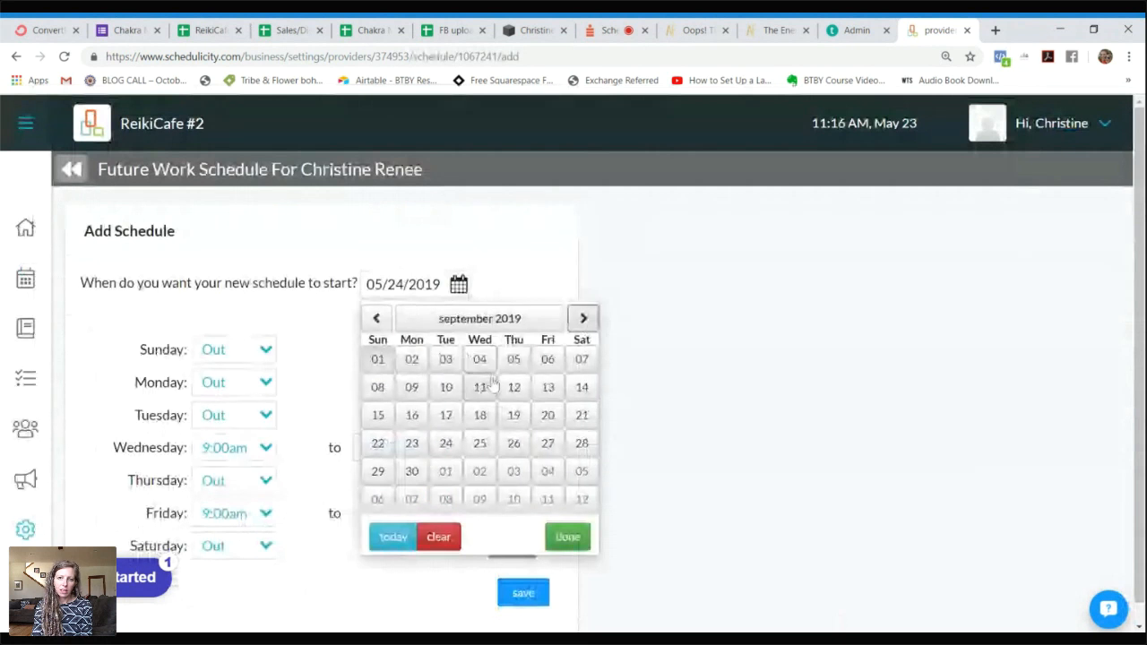
pyautogui.click(417, 360)
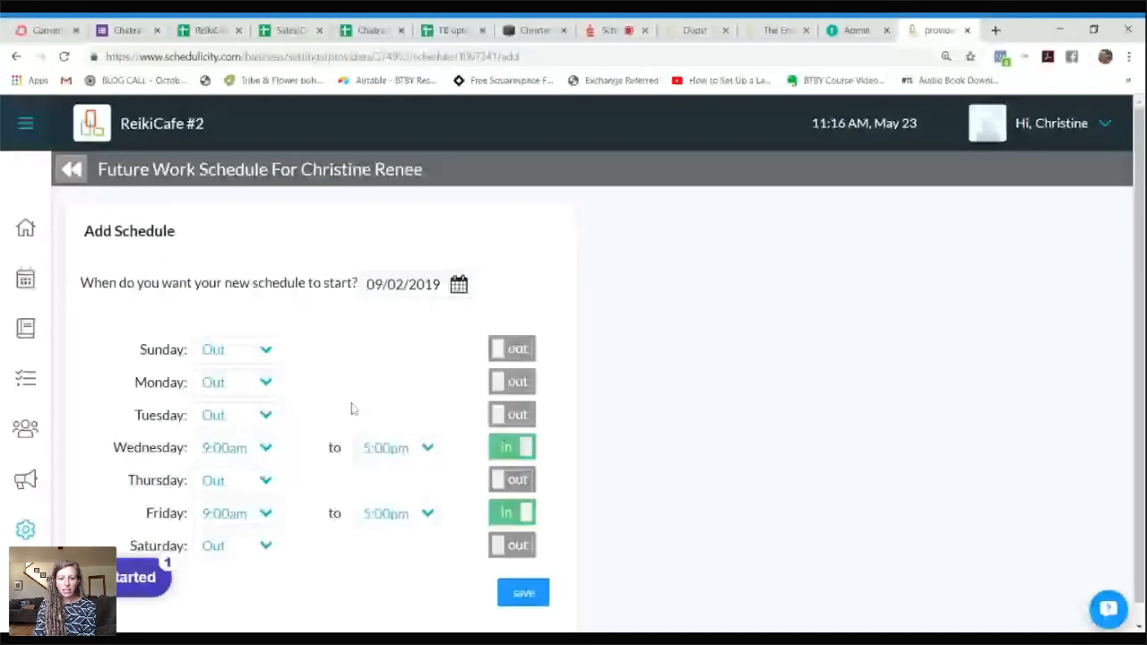
# Step: Make Monday, Tuesday and Thursday working days, start Monday at 9:00am, and save
pyautogui.click(510, 382)
pyautogui.click(511, 414)
pyautogui.click(515, 483)
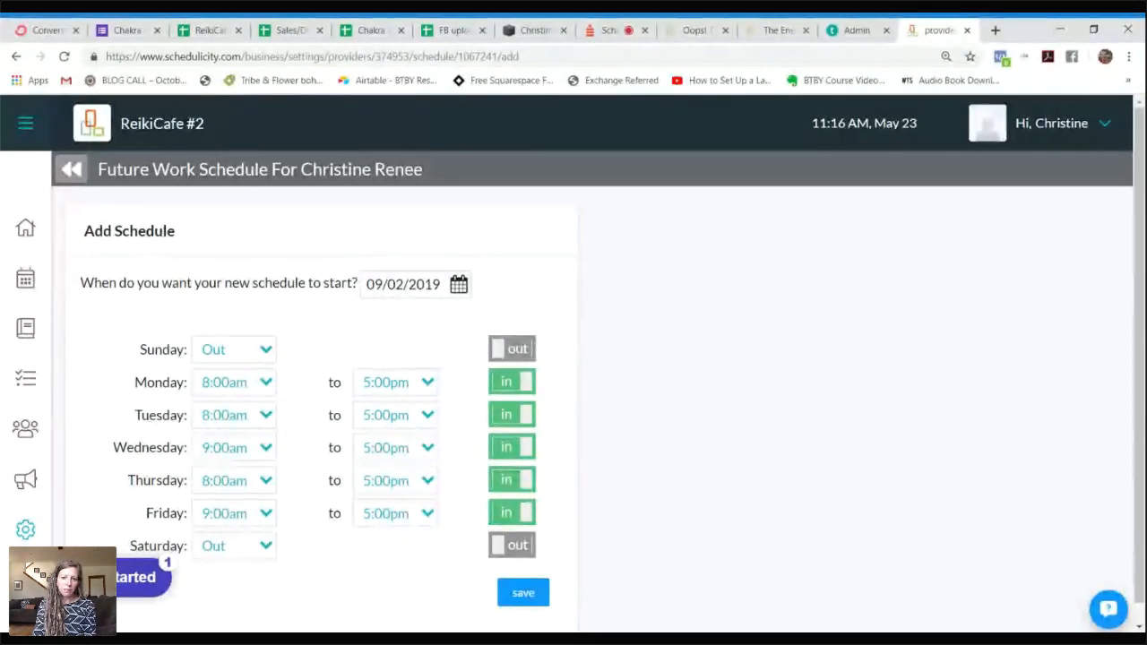
pyautogui.click(252, 319)
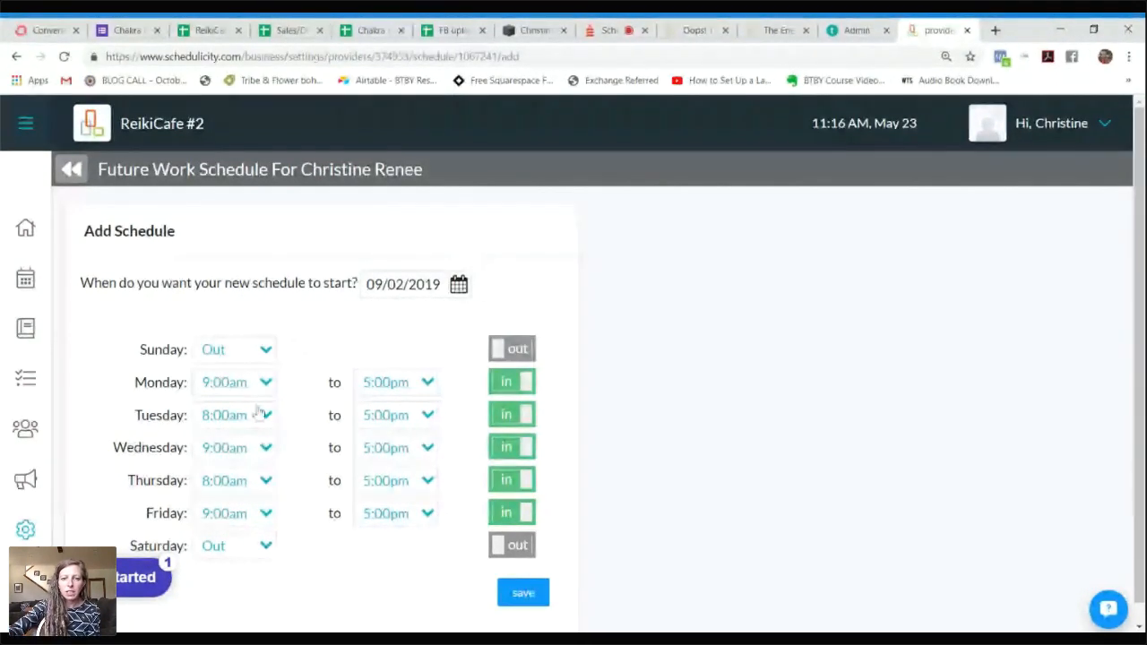
pyautogui.scroll(-1, 269, 511)
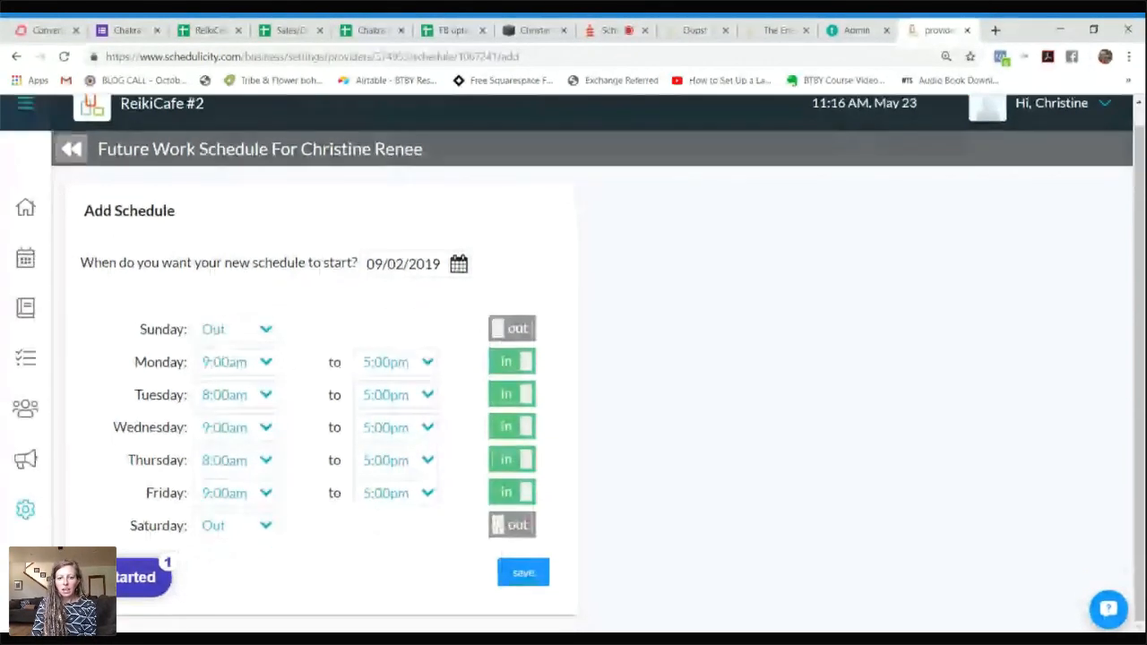
pyautogui.click(531, 575)
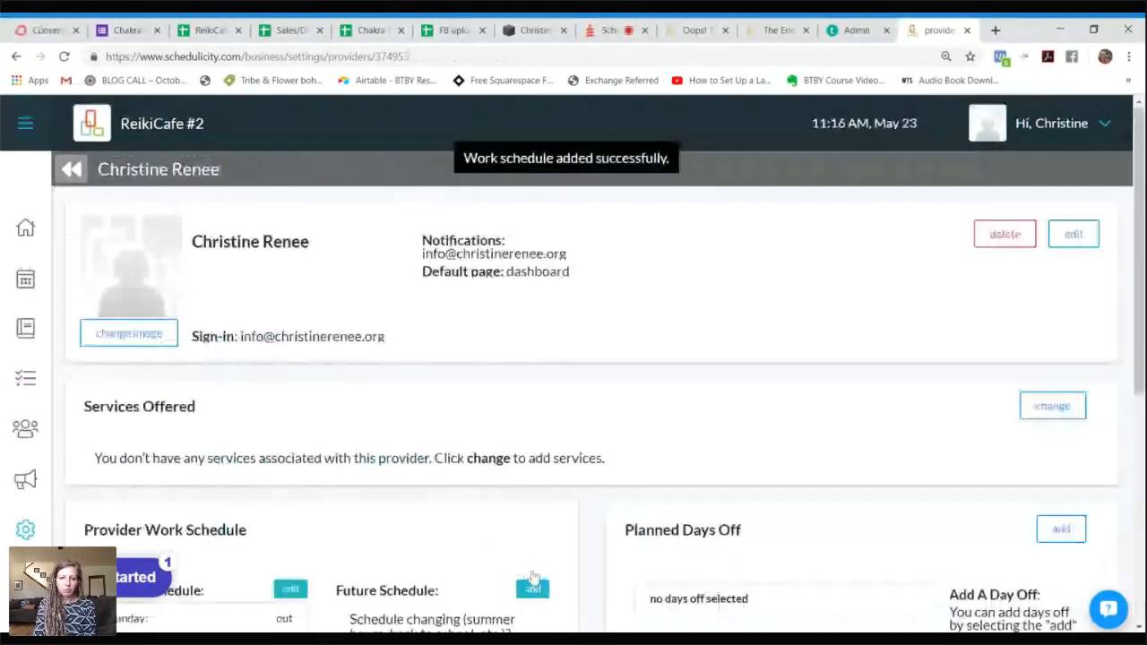
pyautogui.scroll(-3, 531, 576)
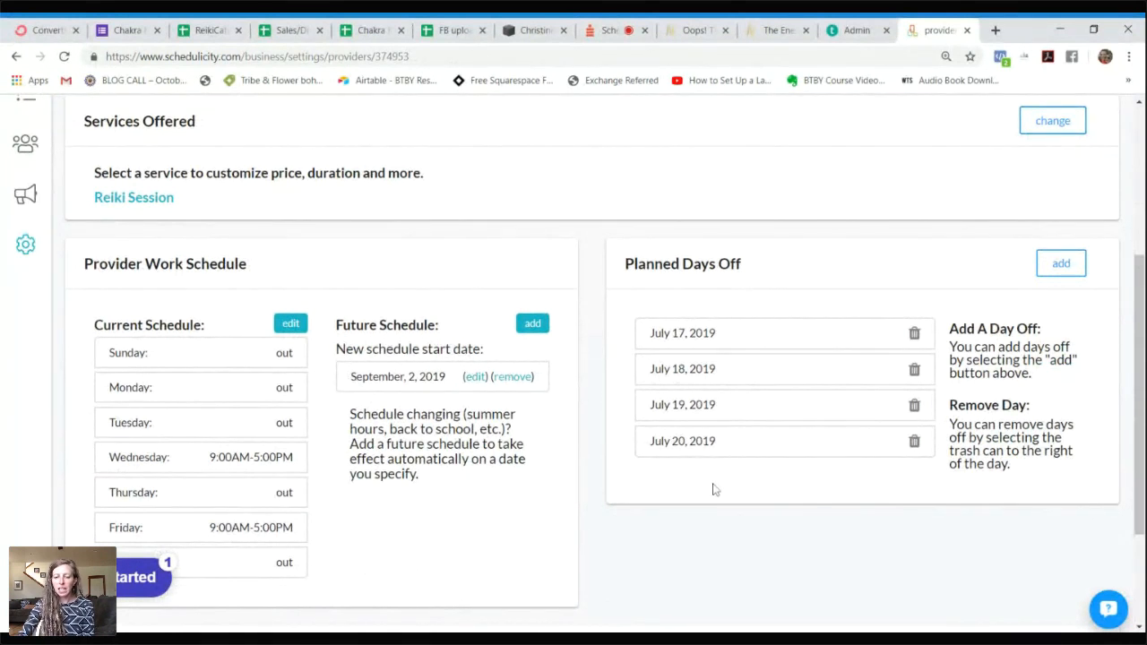
pyautogui.scroll(-3, 714, 489)
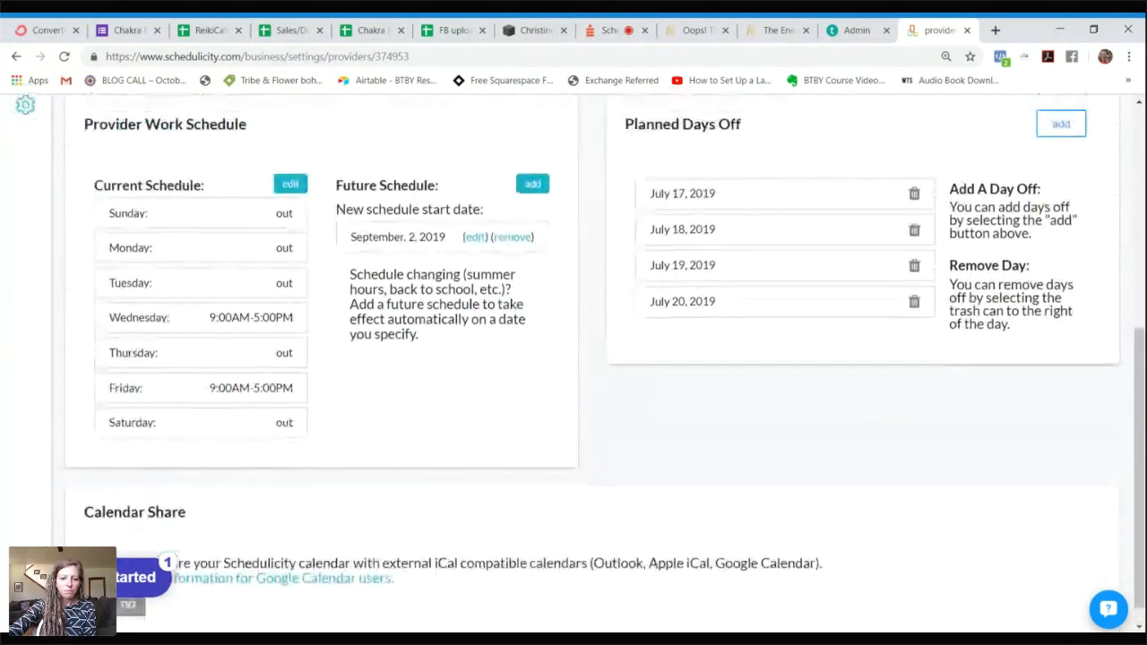
pyautogui.scroll(10, 540, 389)
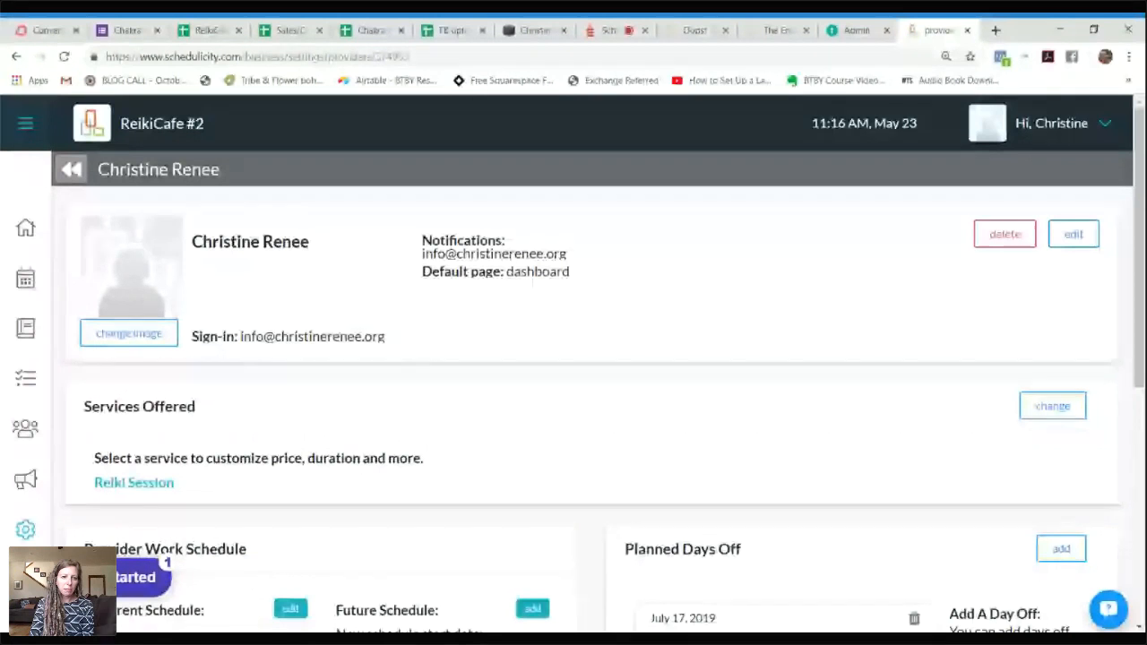
# Step: View the weekly appointment calendar around 9am, then switch to the Crowdcast stream
pyautogui.click(25, 280)
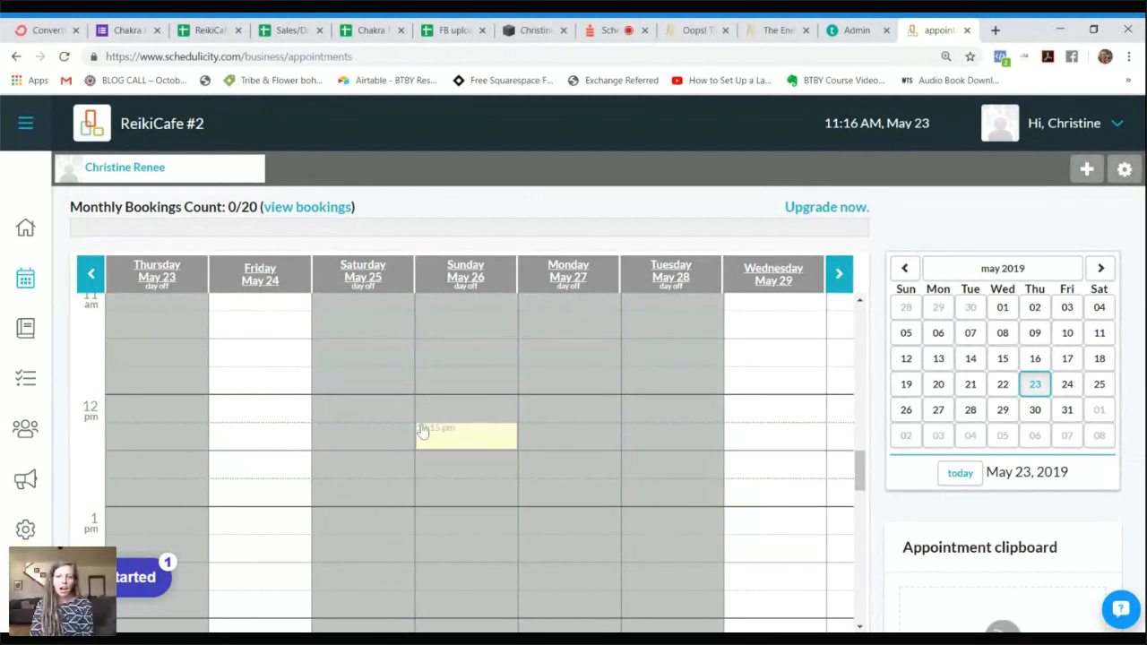
pyautogui.moveTo(860, 474); pyautogui.dragTo(865, 448)
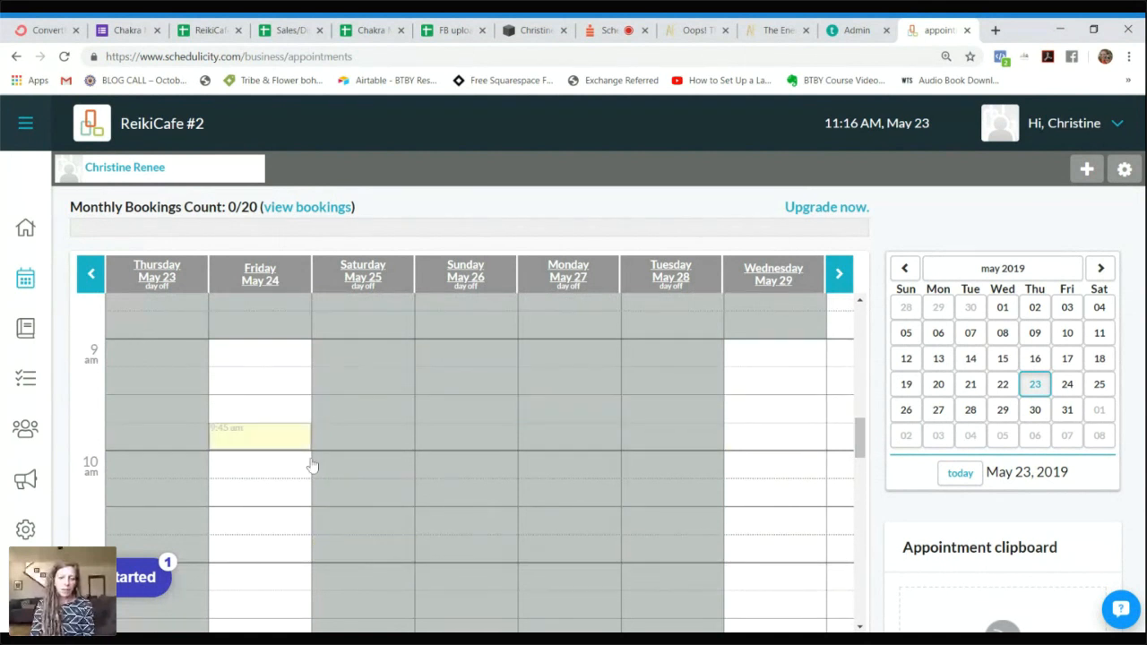
pyautogui.click(592, 36)
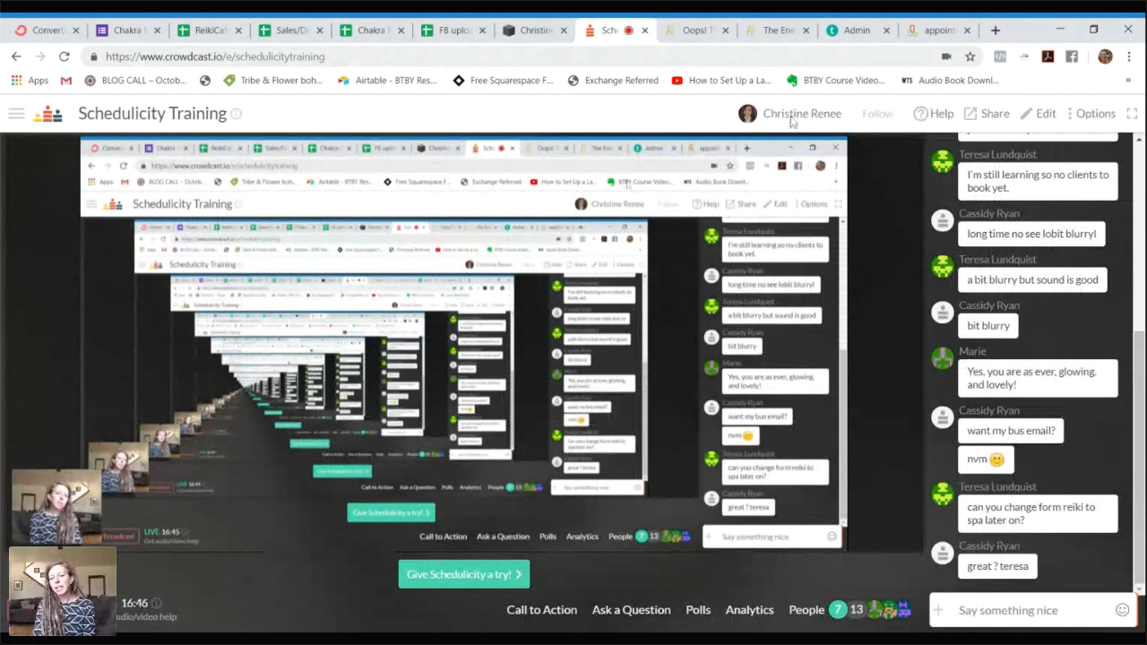
# Step: Switch back to the Schedulicity appointments tab showing the May 23–29 week
pyautogui.click(937, 32)
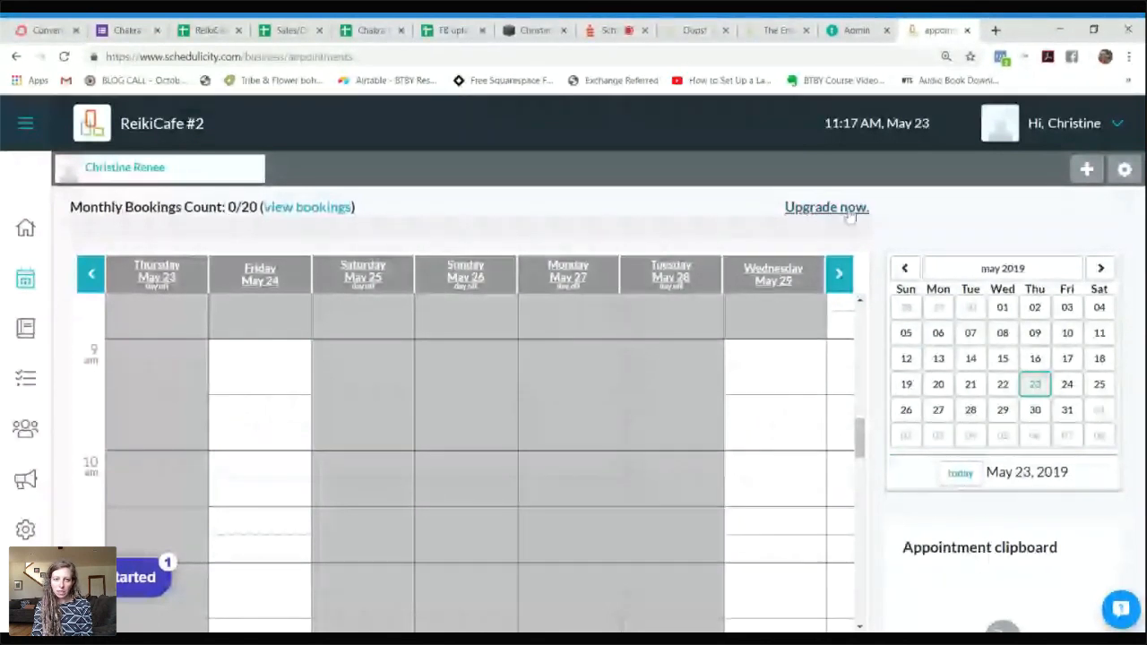
# Step: Open a New Appointment form from the Friday May 24, 2019 9:00am slot and review its fields
pyautogui.click(231, 360)
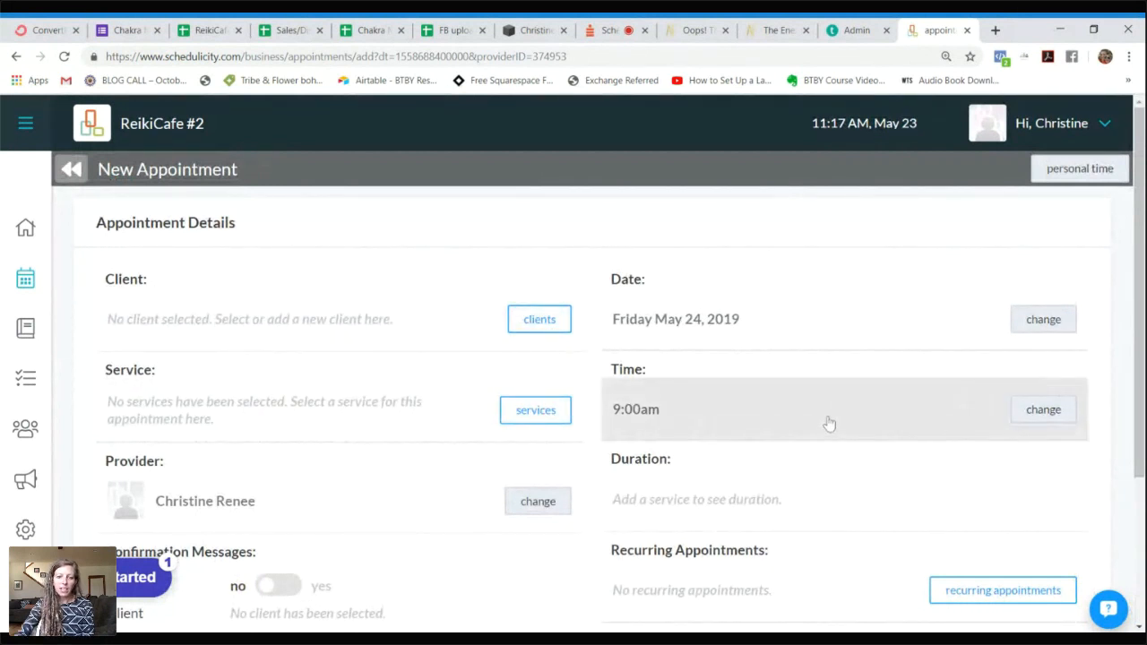
pyautogui.scroll(-2, 829, 424)
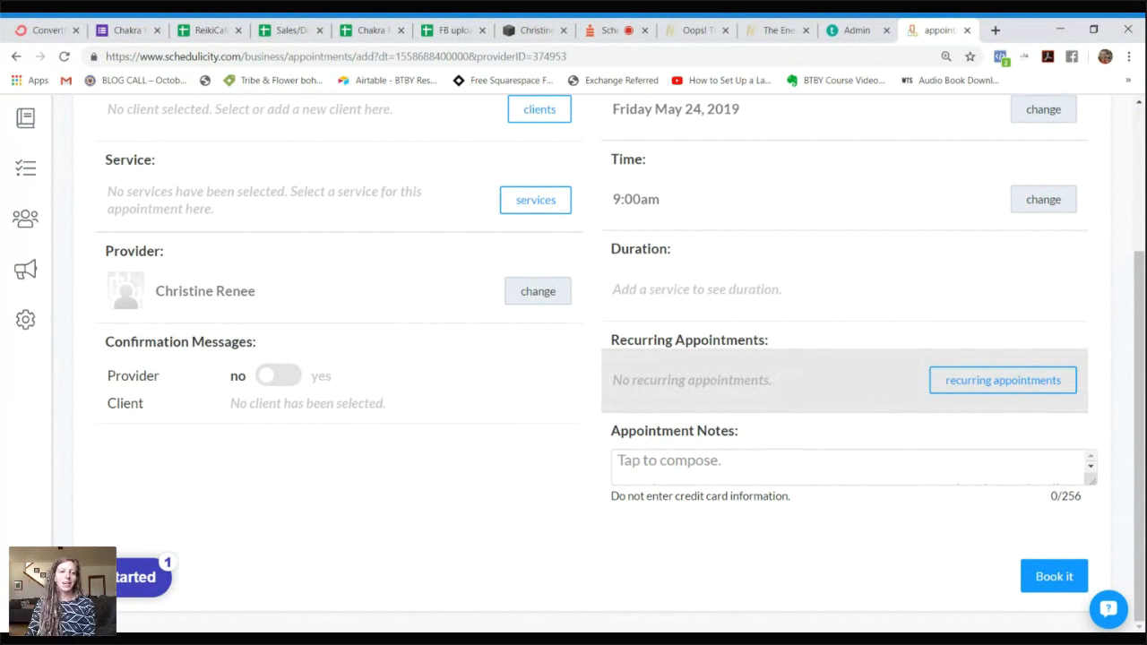
pyautogui.scroll(3, 574, 358)
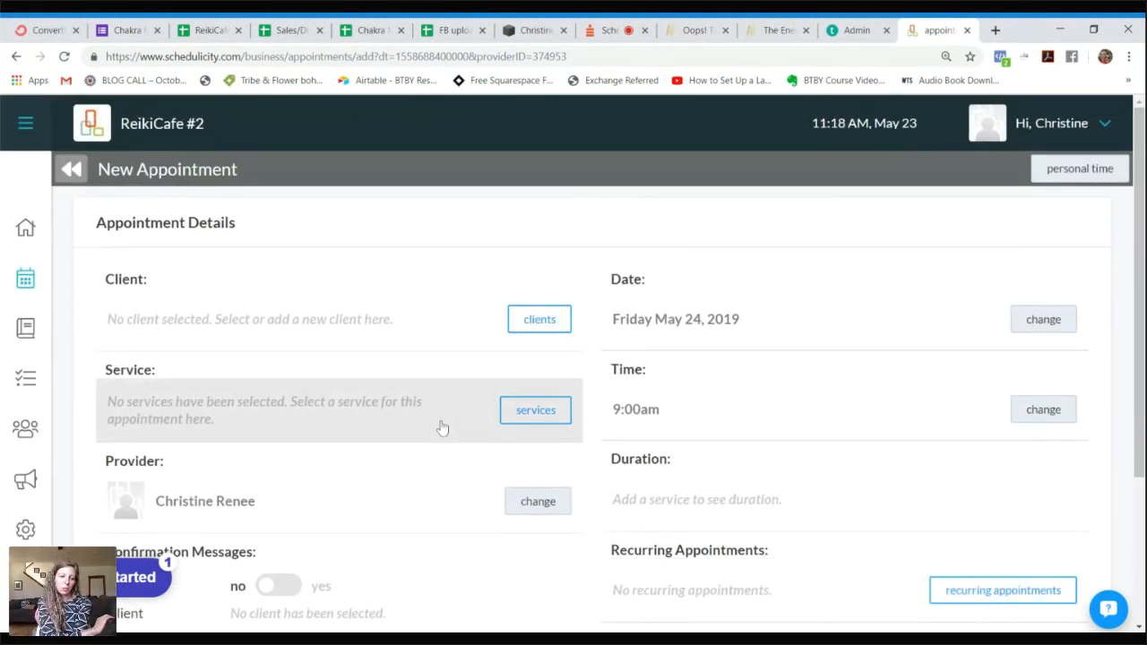
# Step: Back in the Crowdcast stream, focus the host's webcam feed in place of the shared screen
pyautogui.click(598, 31)
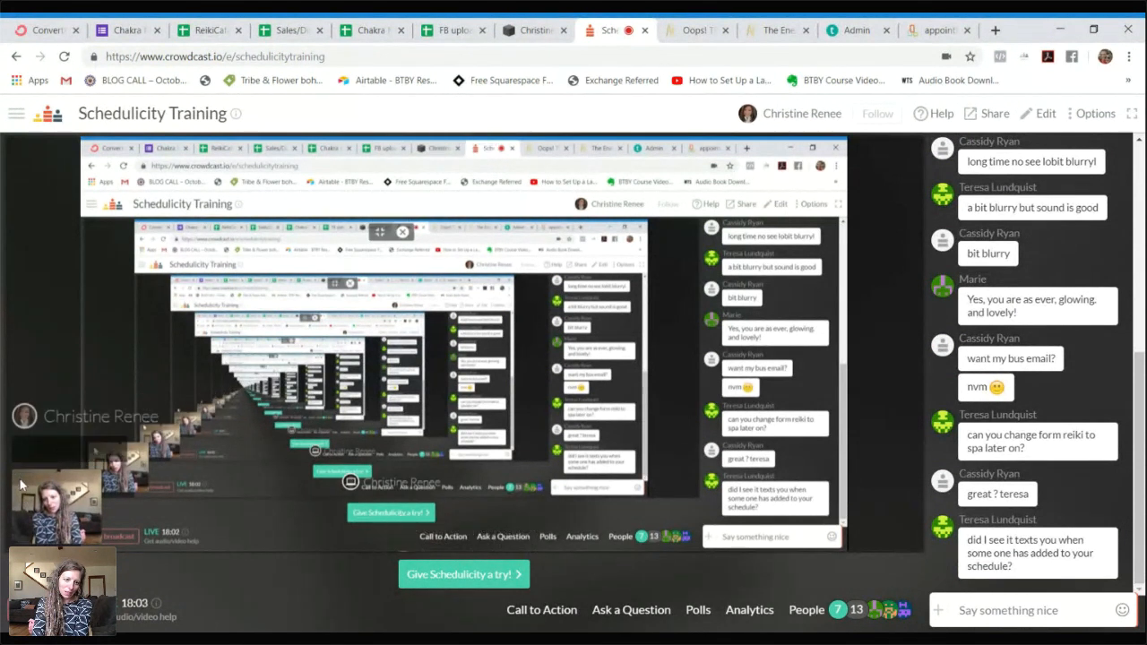
pyautogui.moveTo(22, 485)
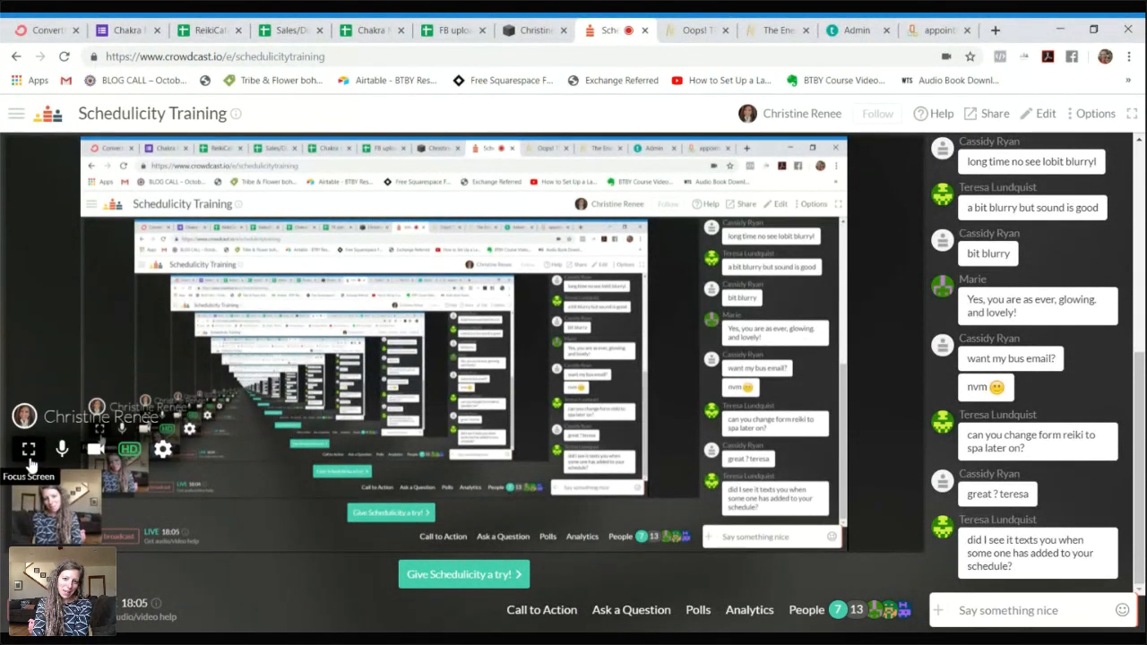
pyautogui.click(29, 451)
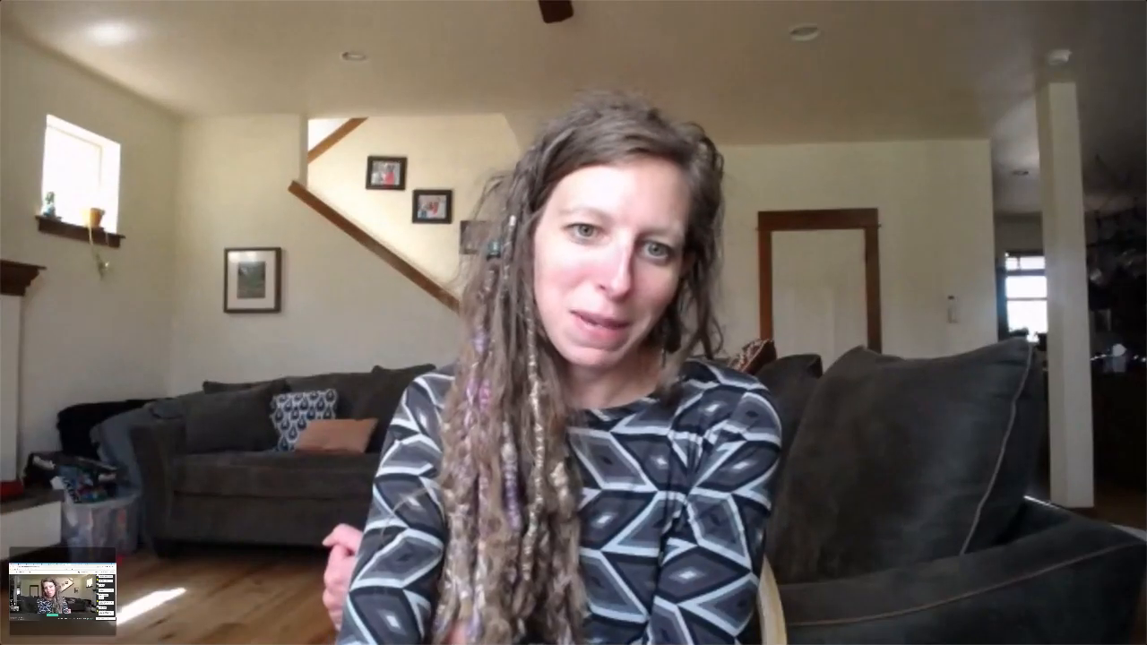
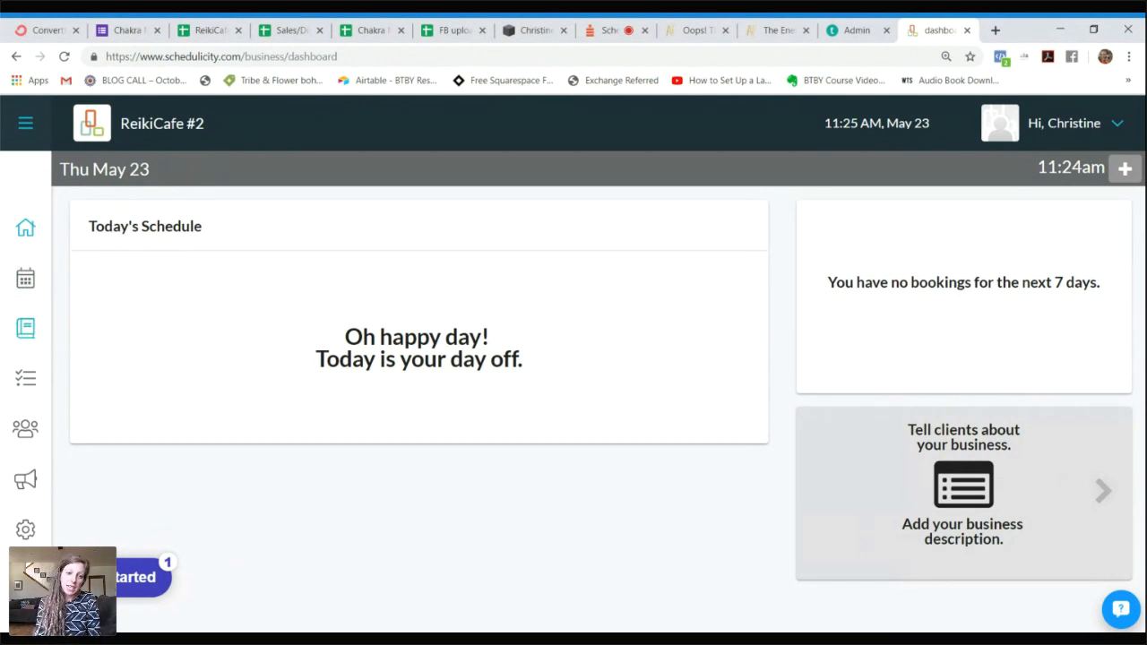
# Step: Go from the class calendar through Manage Classes and Manage Workshops to a blank Add a Workshop form
pyautogui.click(25, 330)
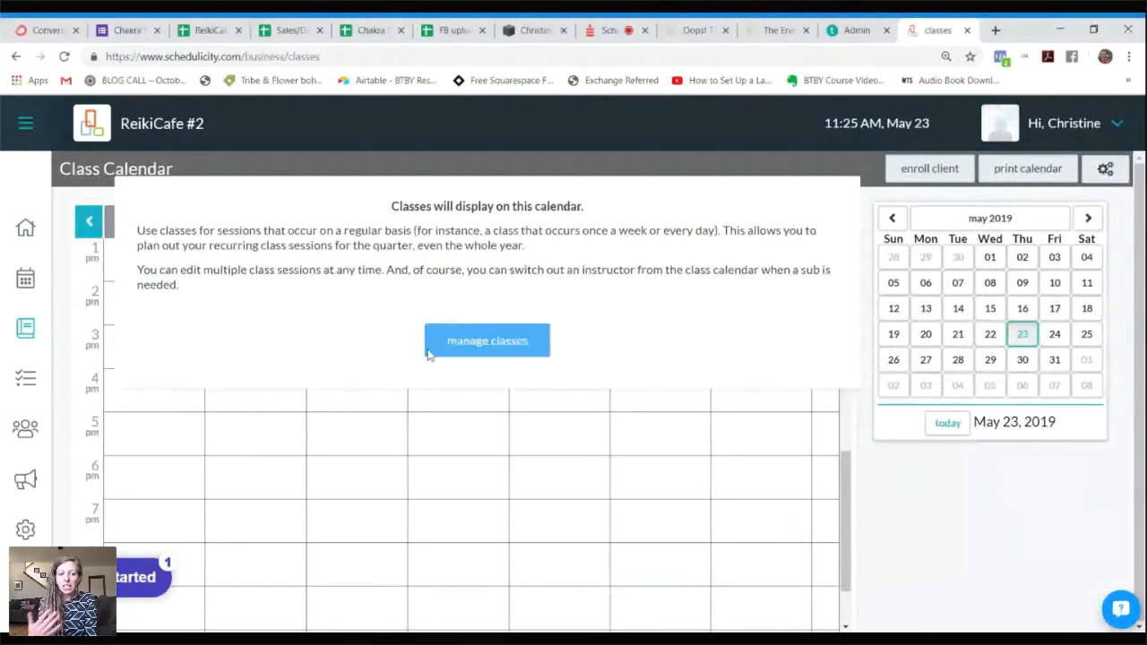
pyautogui.click(460, 350)
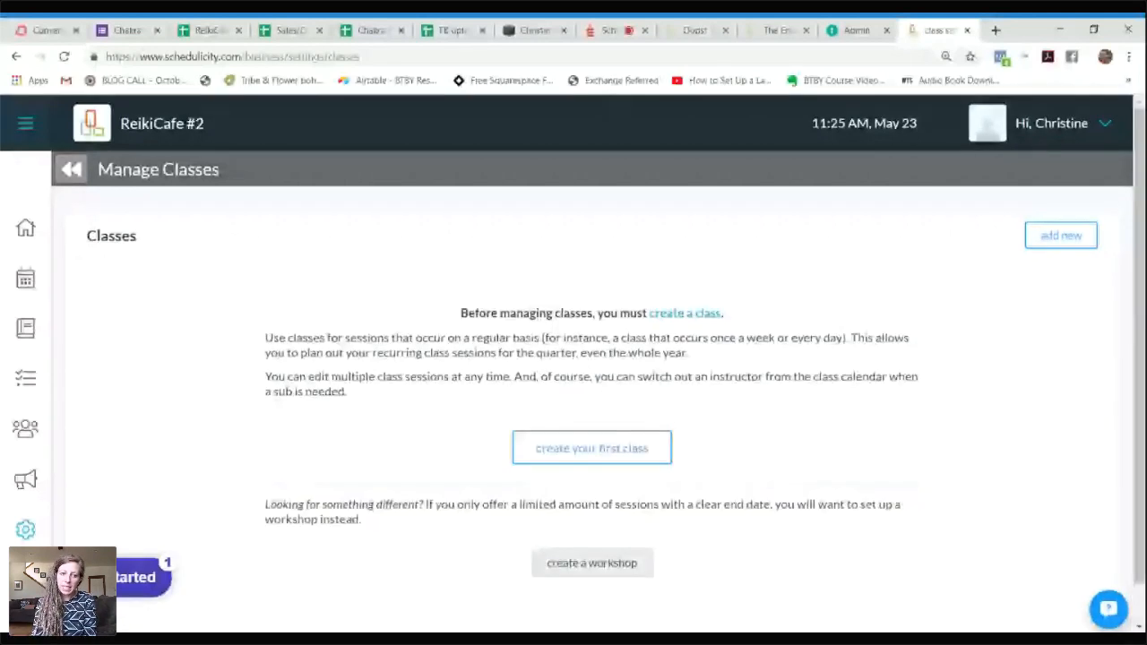
pyautogui.click(23, 385)
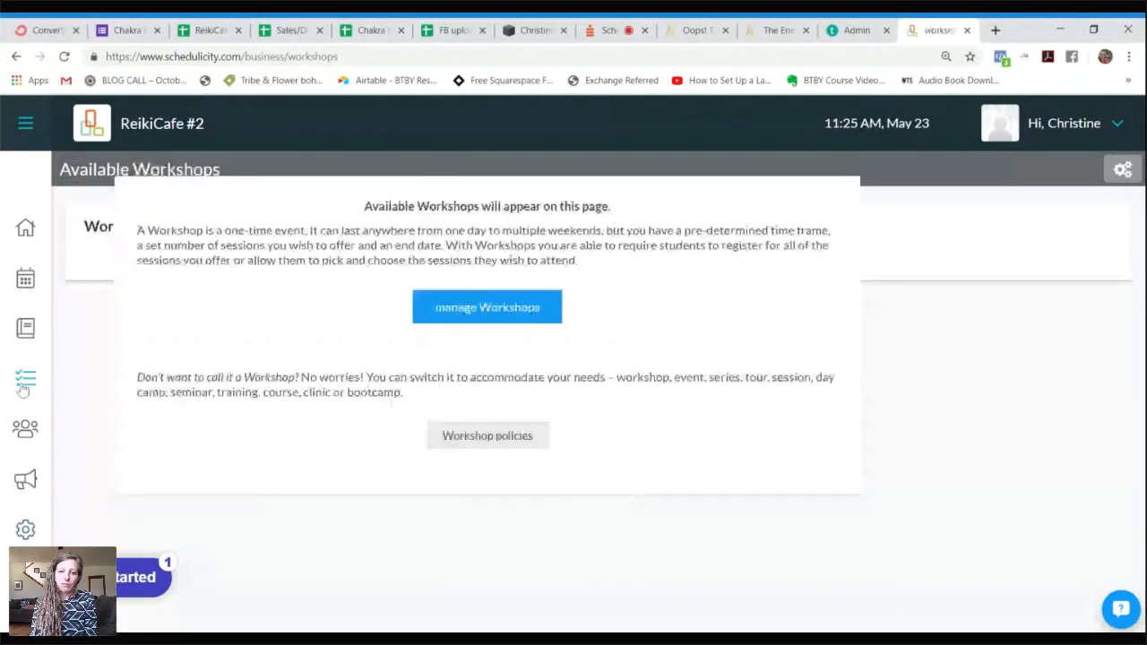
pyautogui.click(464, 314)
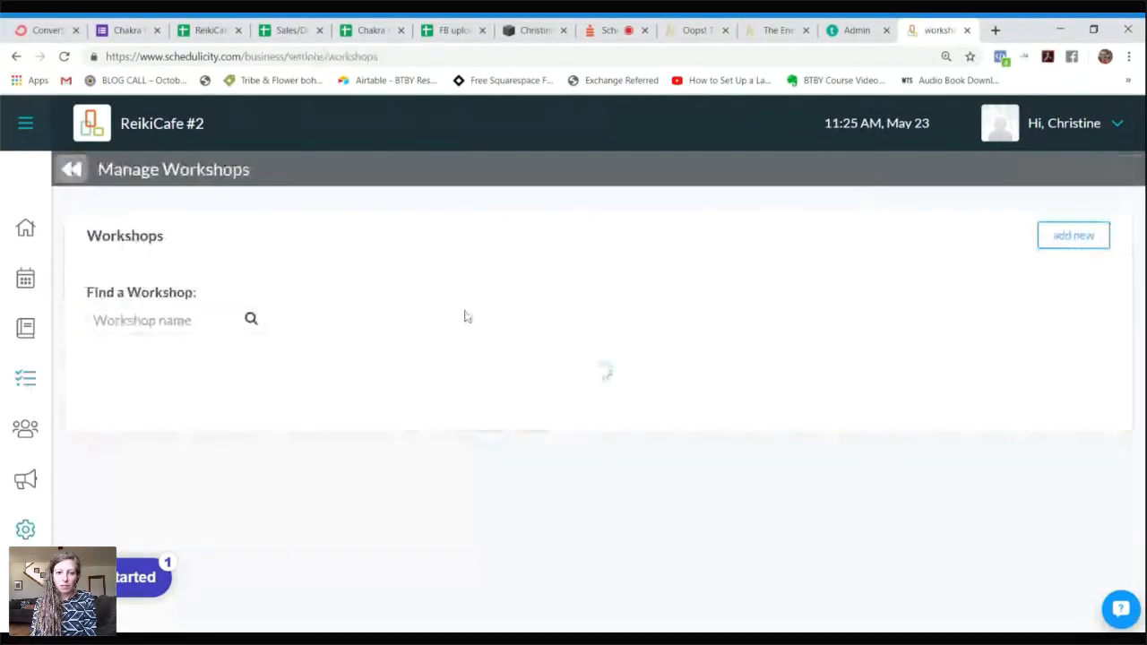
pyautogui.click(578, 427)
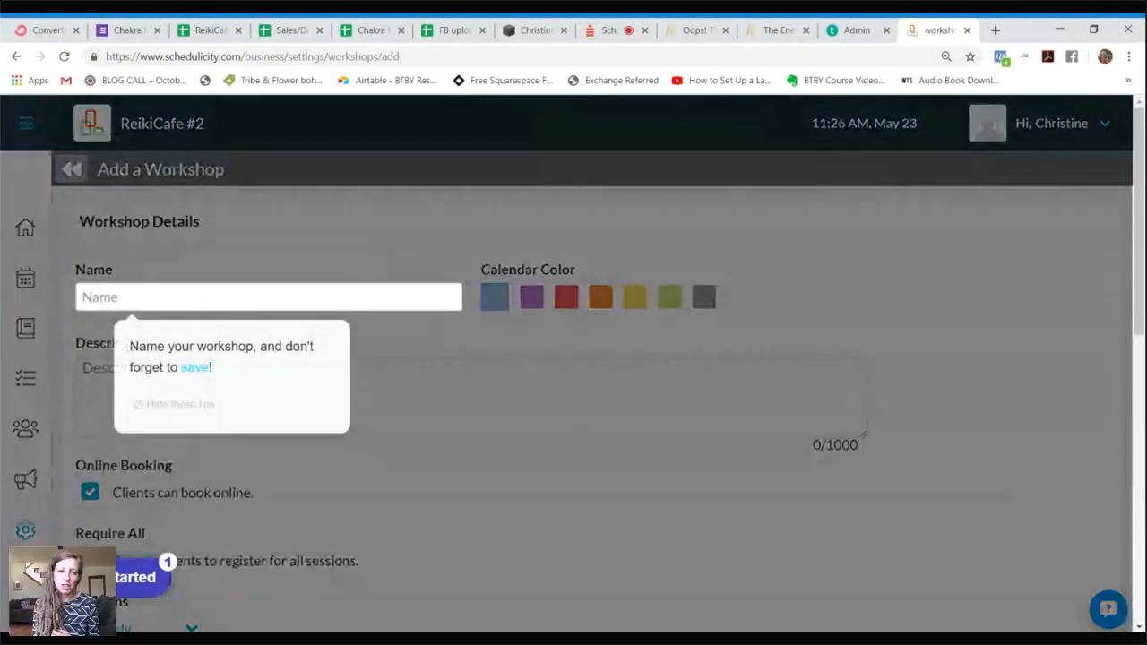
# Step: Name the workshop 'Reiki Level One Training' and change Sessions from Weekly to Specific Days
pyautogui.click(269, 297)
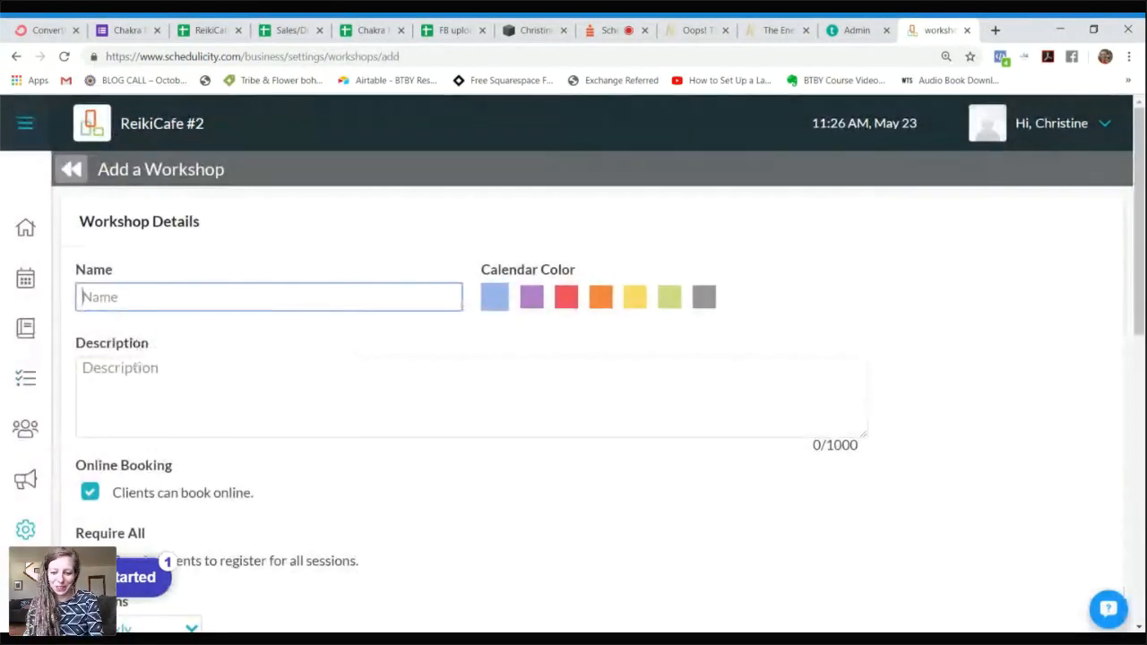
pyautogui.write('Reiki ')
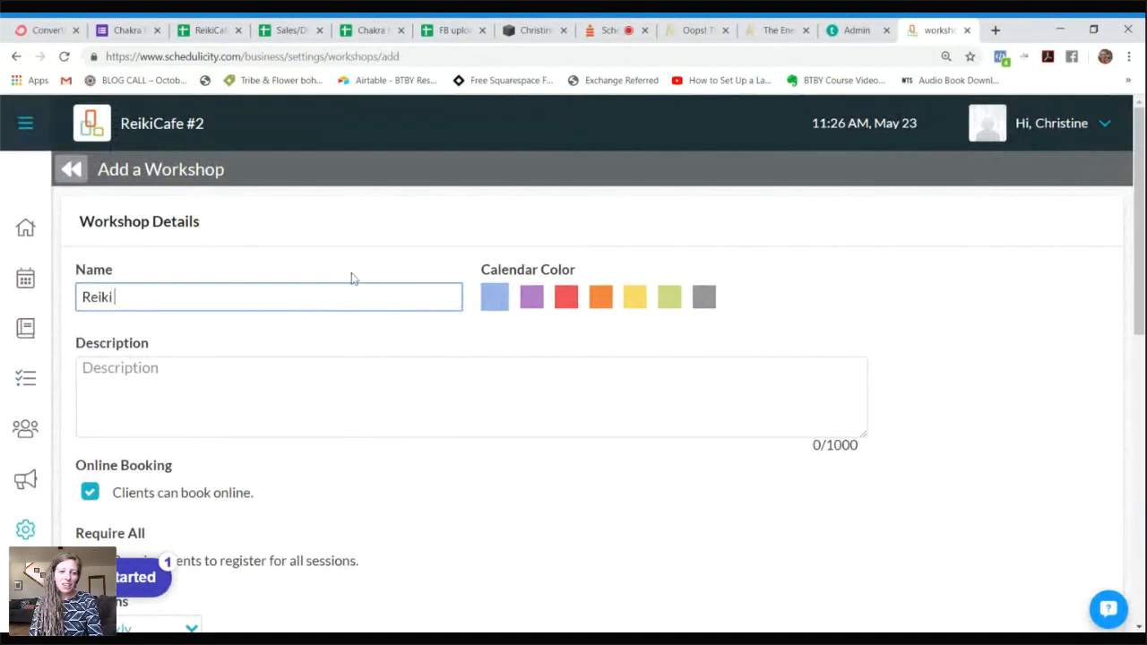
pyautogui.write('Level One Training')
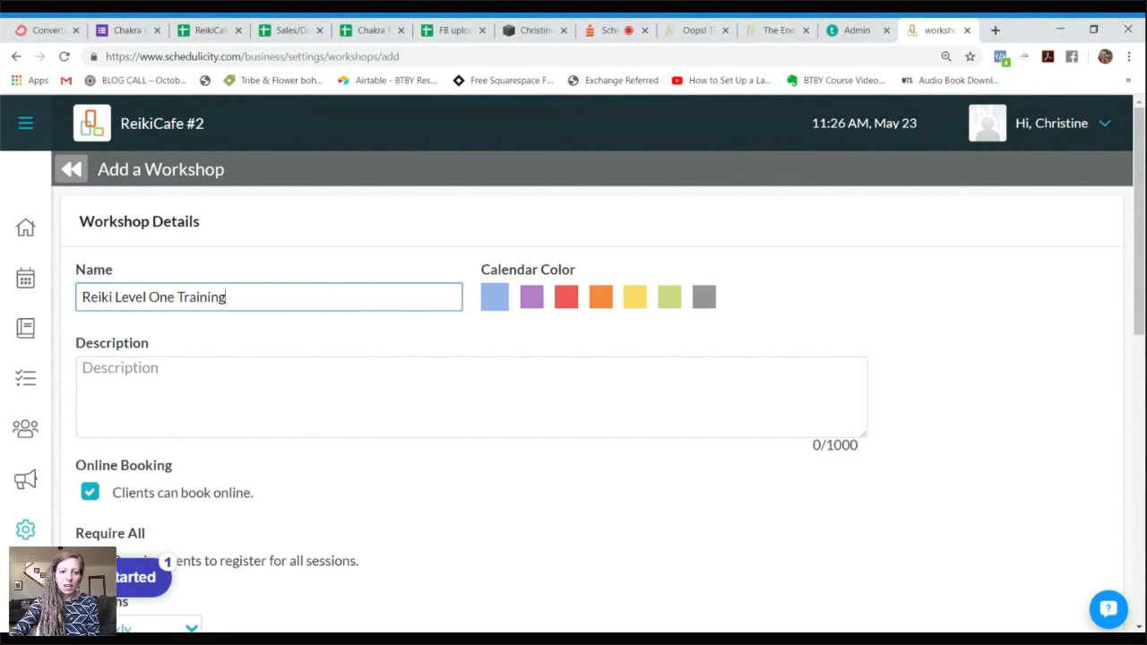
pyautogui.scroll(-5, 573, 359)
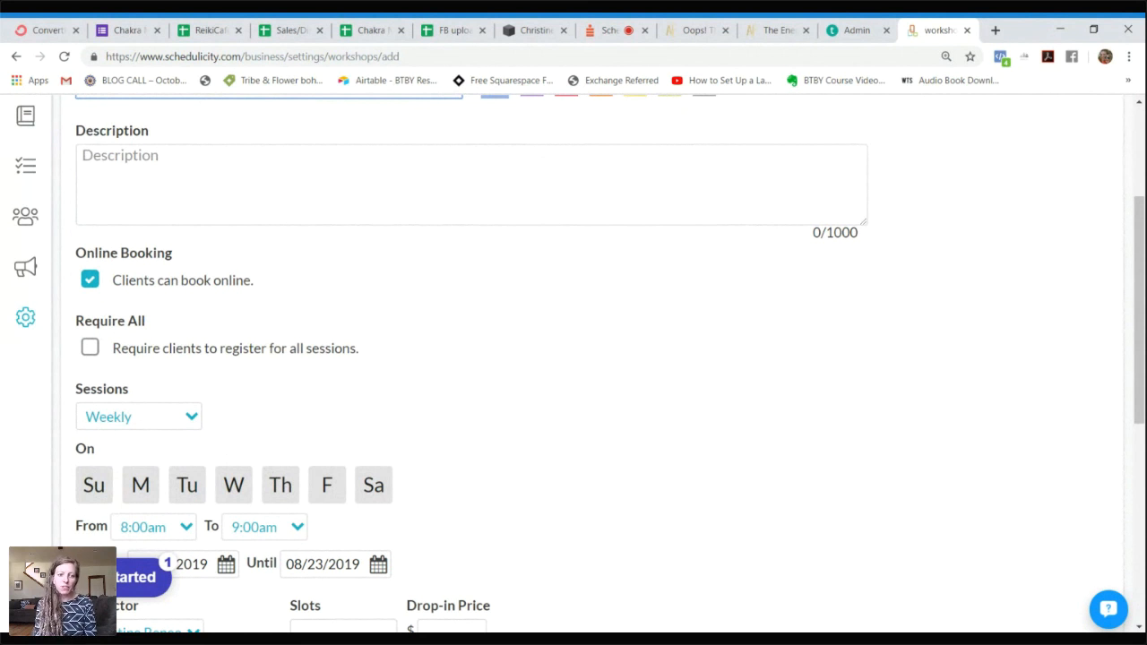
pyautogui.click(139, 424)
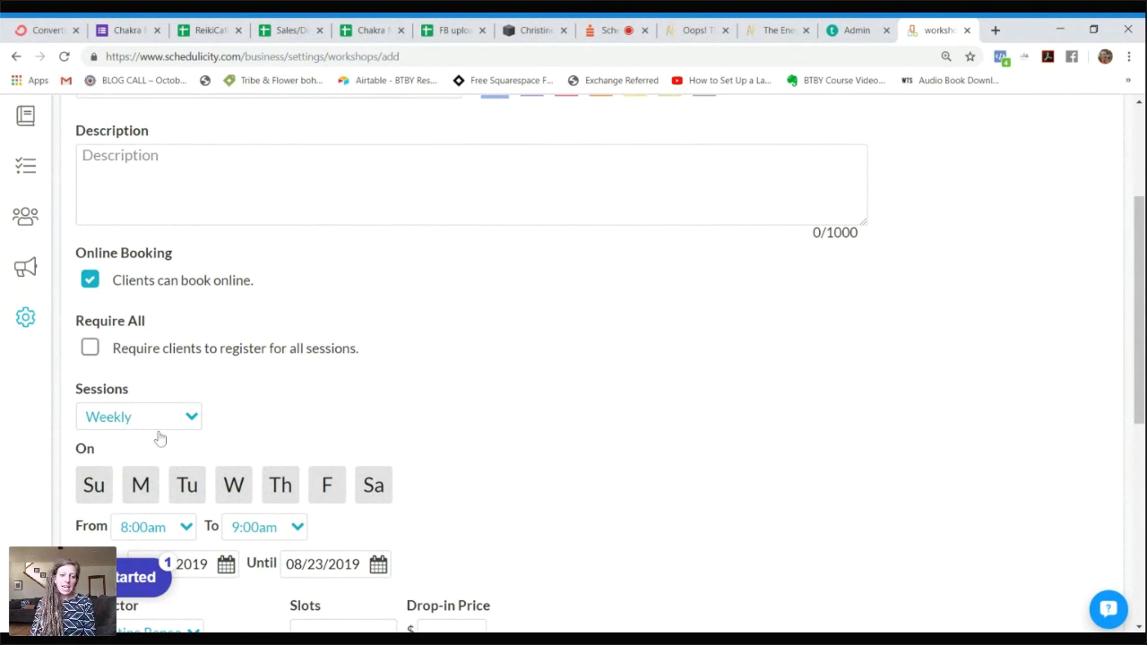
pyautogui.click(160, 437)
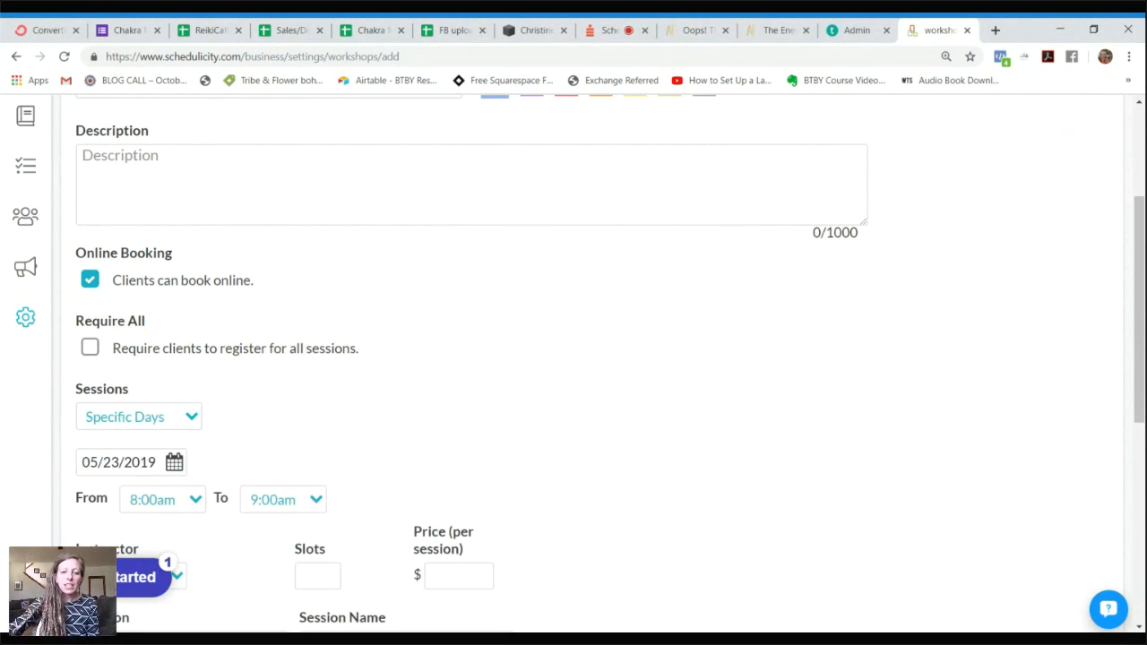
# Step: Give the workshop session 7 slots at $225 per session, leaving No Payment Required for booking
pyautogui.scroll(-2, 2, 347)
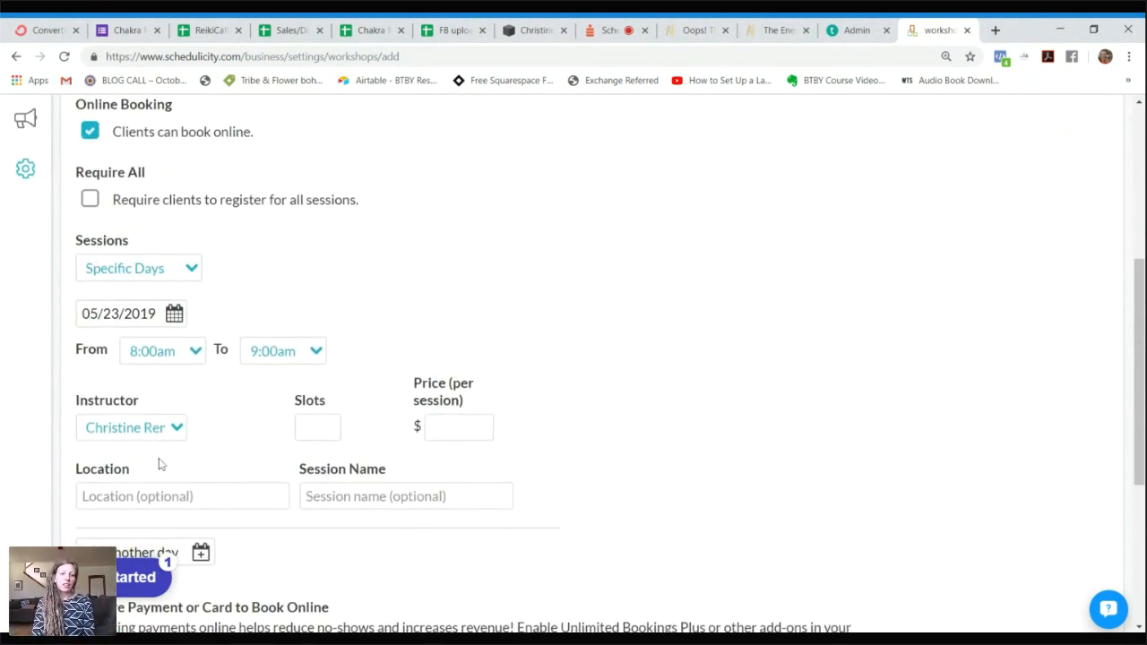
pyautogui.click(310, 428)
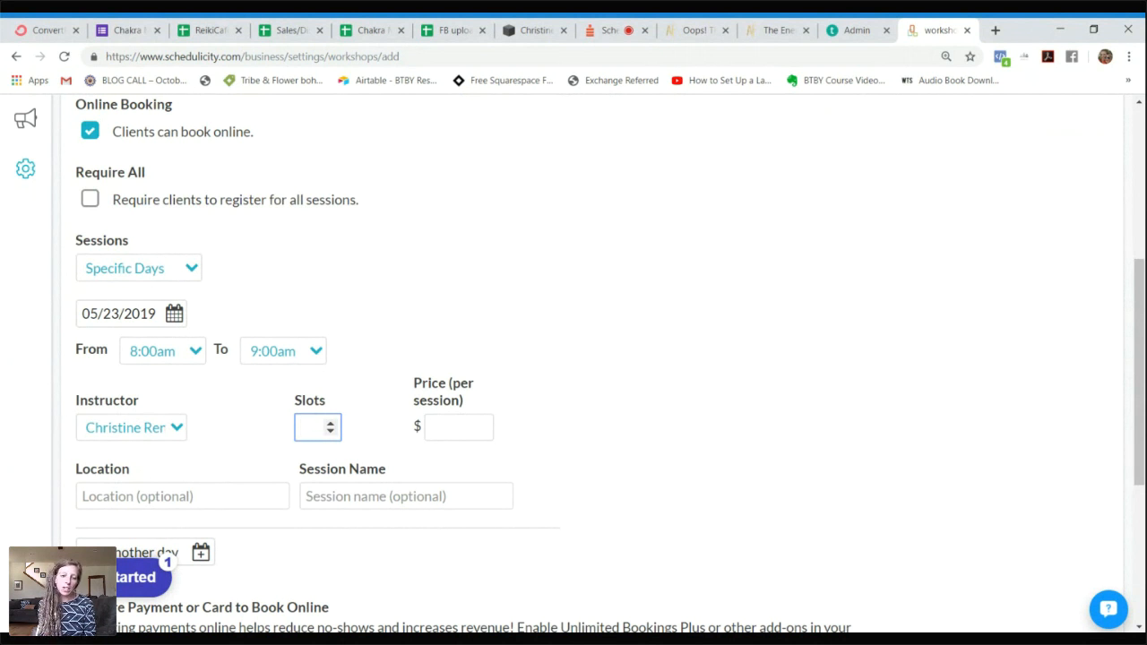
pyautogui.write('7')
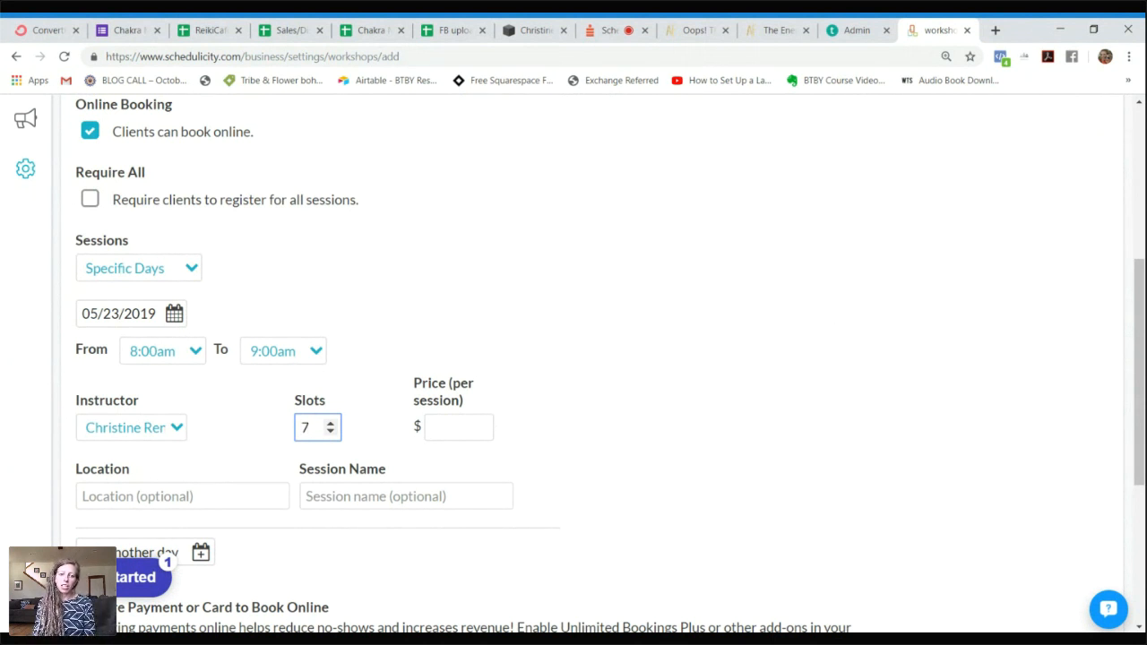
pyautogui.press('Tab')
pyautogui.write('225')
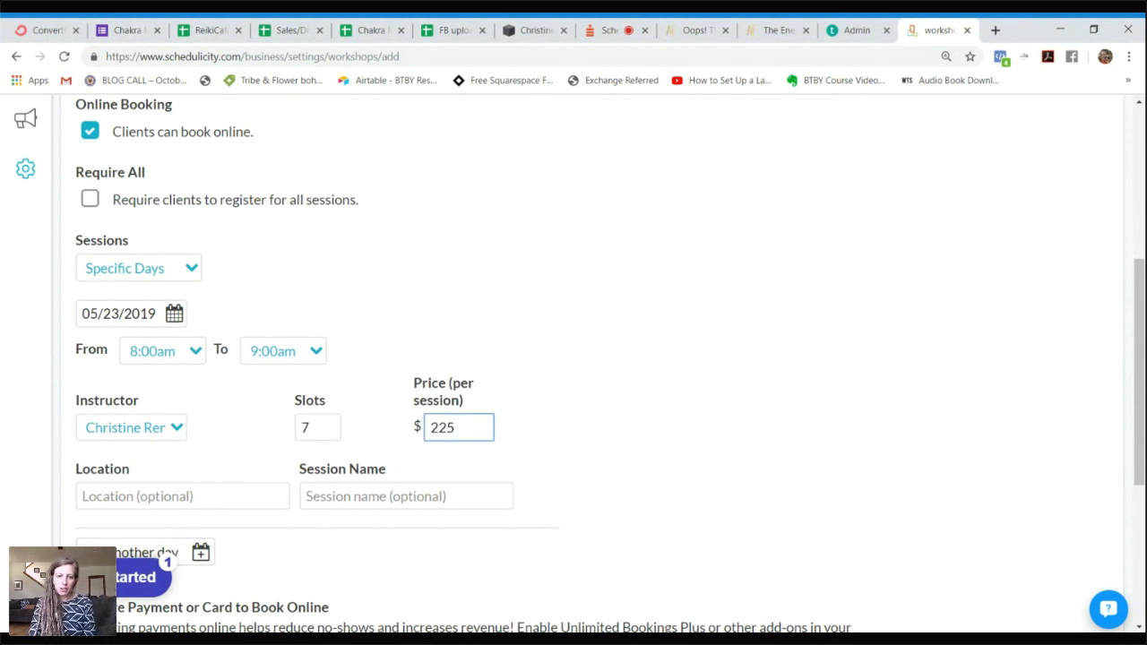
pyautogui.click(543, 464)
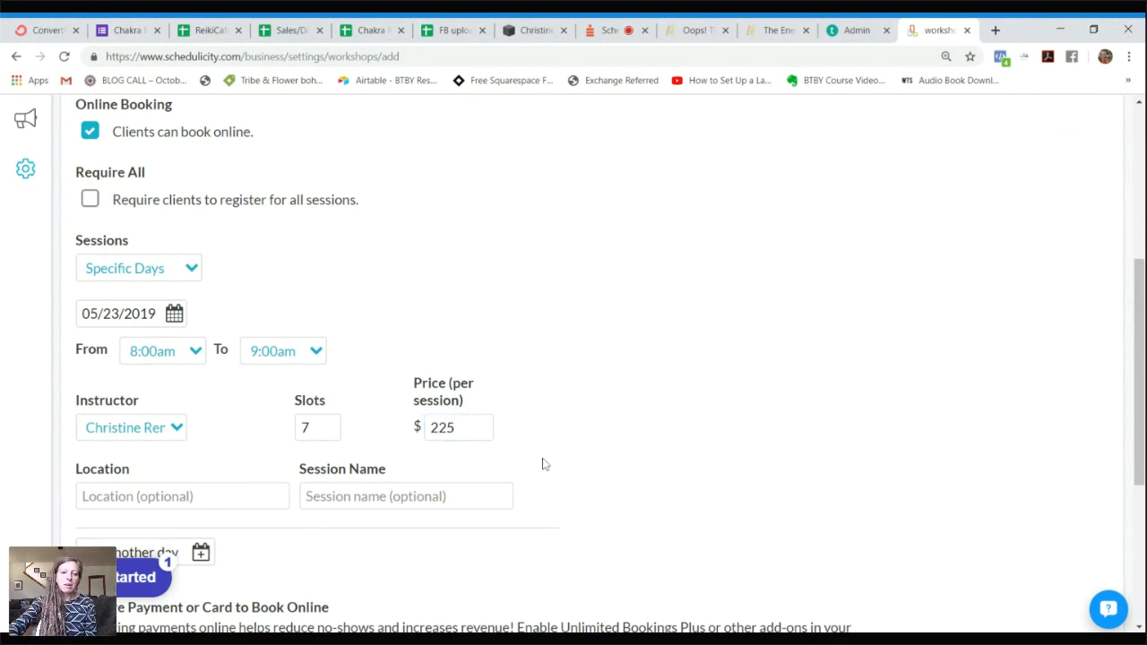
pyautogui.scroll(-3, 237, 385)
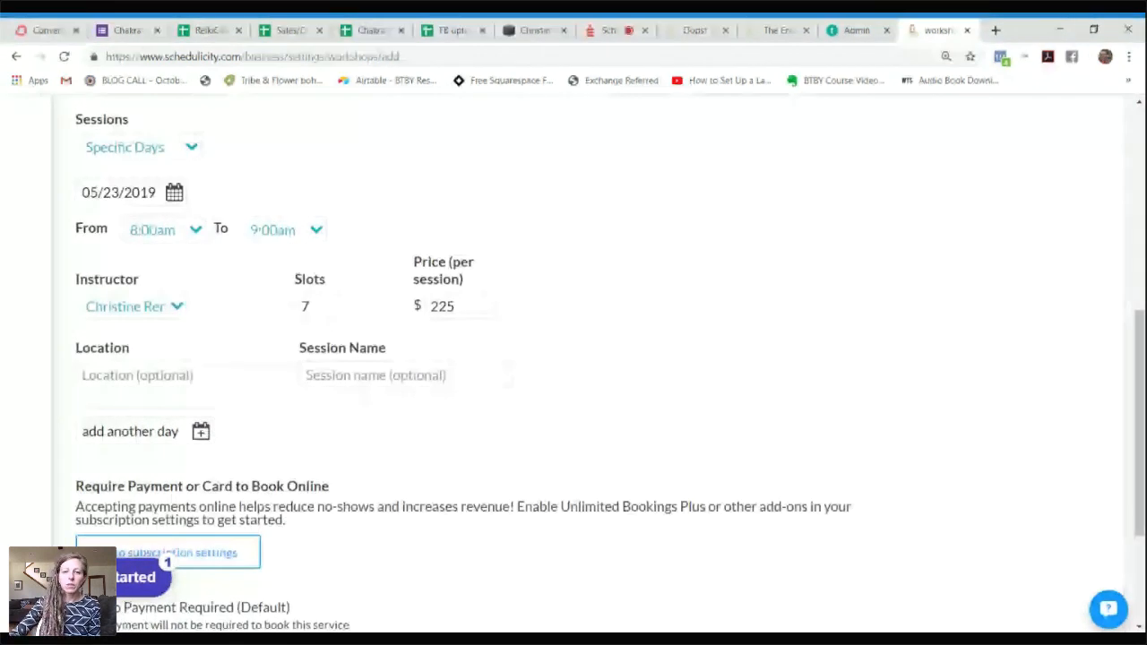
pyautogui.scroll(-1, 573, 358)
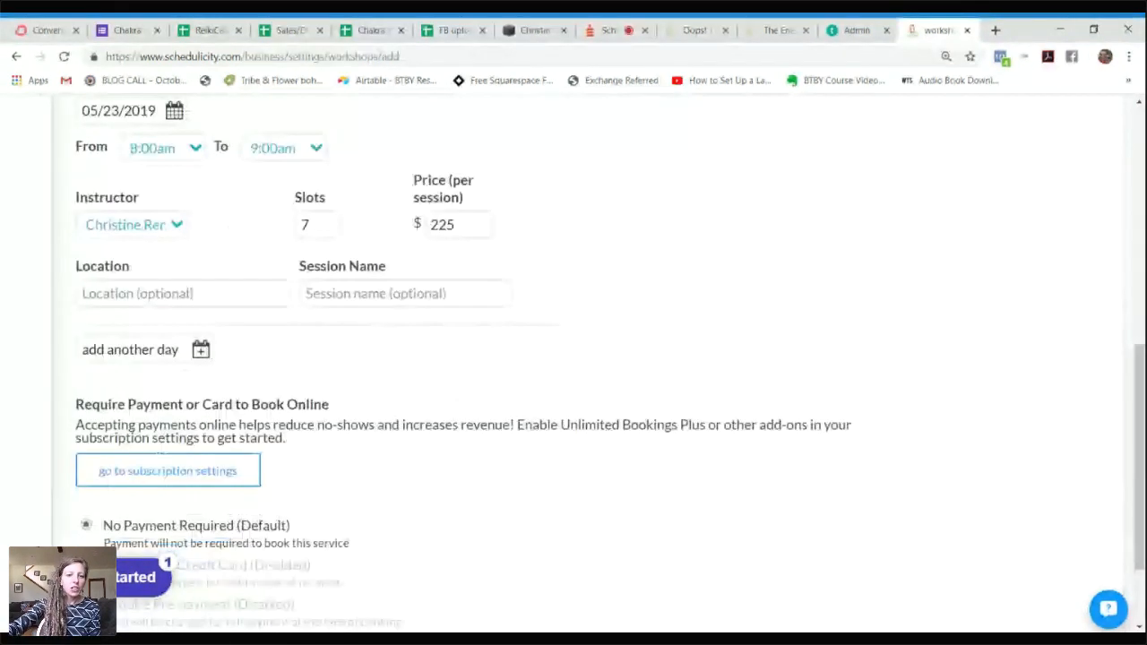
pyautogui.scroll(-2, 573, 359)
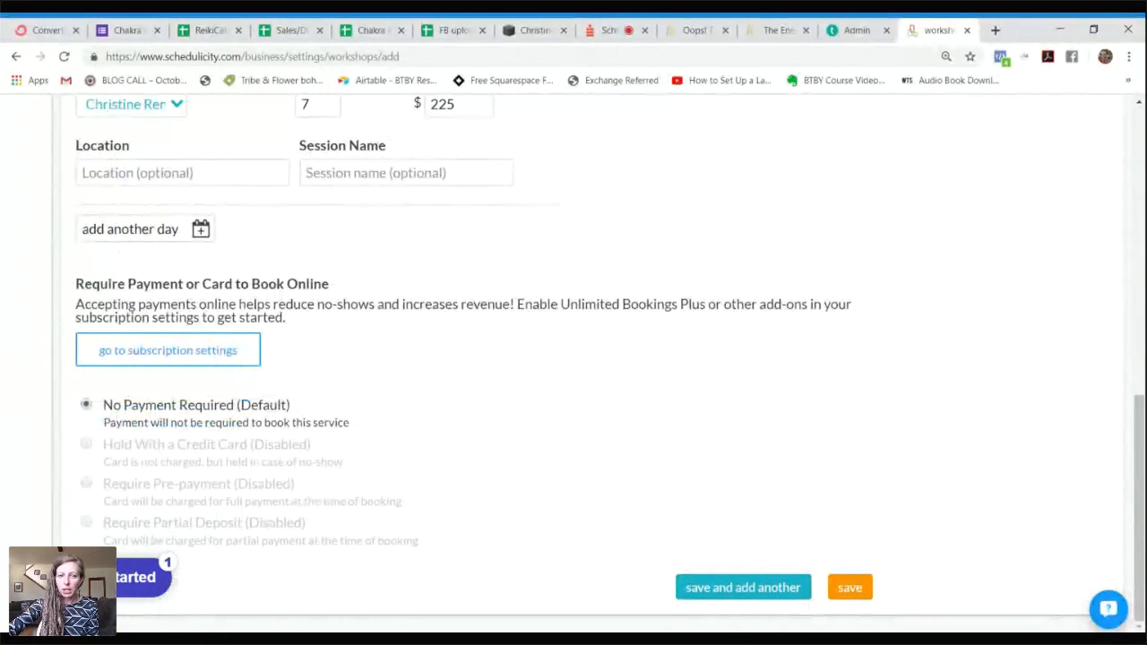
# Step: Change the workshop session date to May 30, 2019 in the date picker
pyautogui.scroll(3, 600, 358)
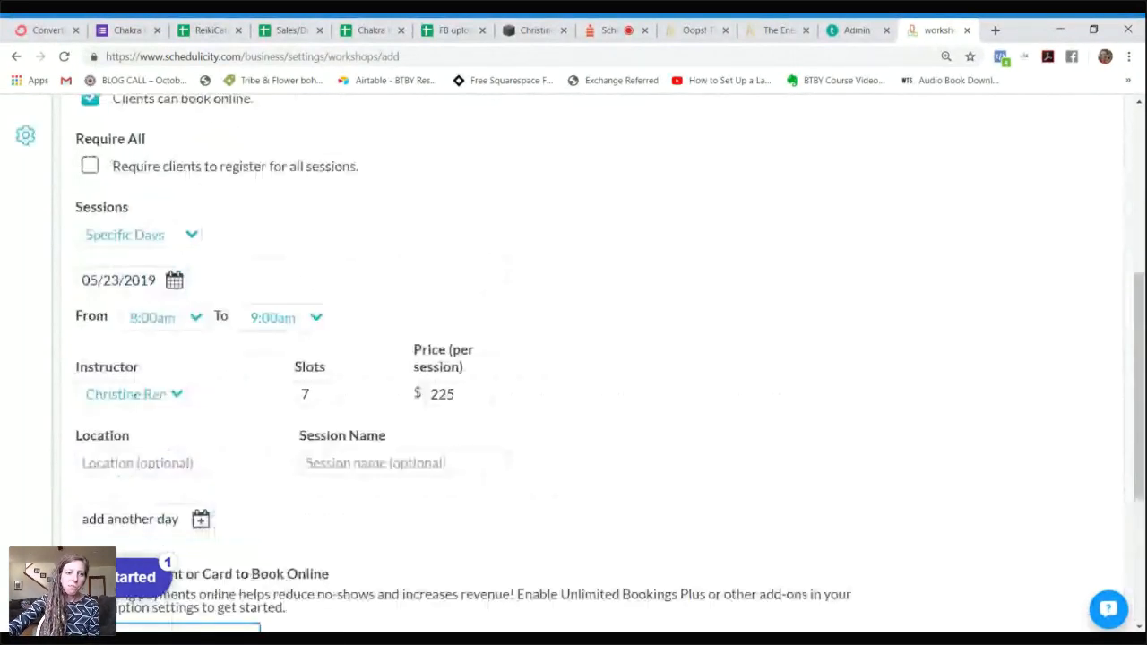
pyautogui.scroll(1, 600, 358)
pyautogui.scroll(-1, 600, 358)
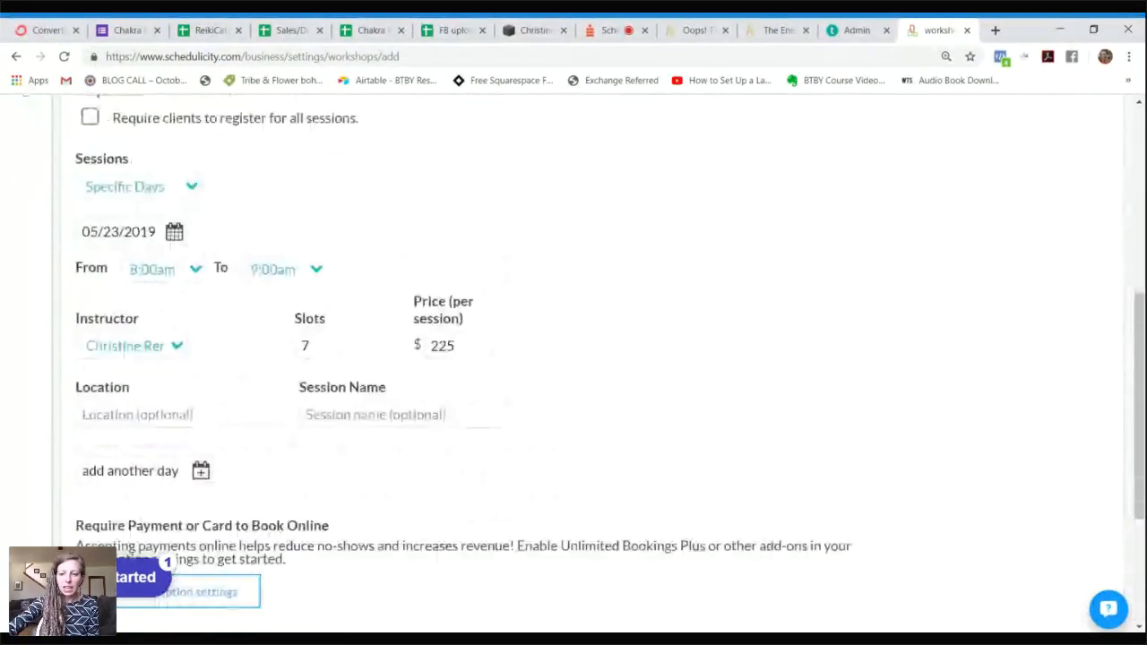
pyautogui.scroll(-3, 600, 359)
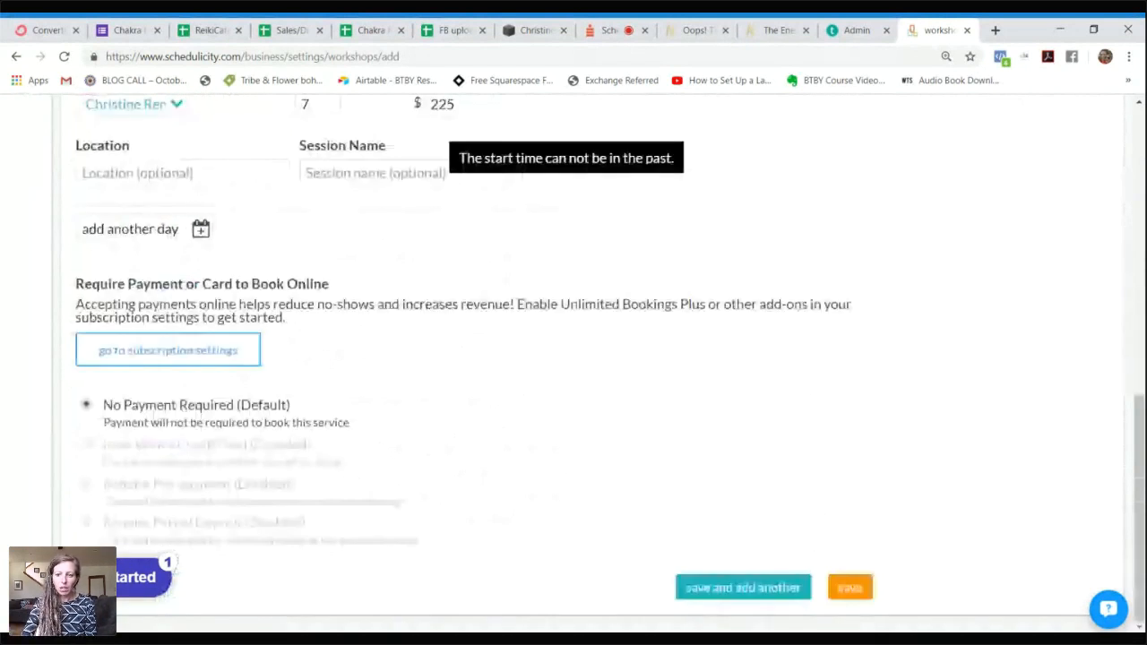
pyautogui.scroll(4, 361, 436)
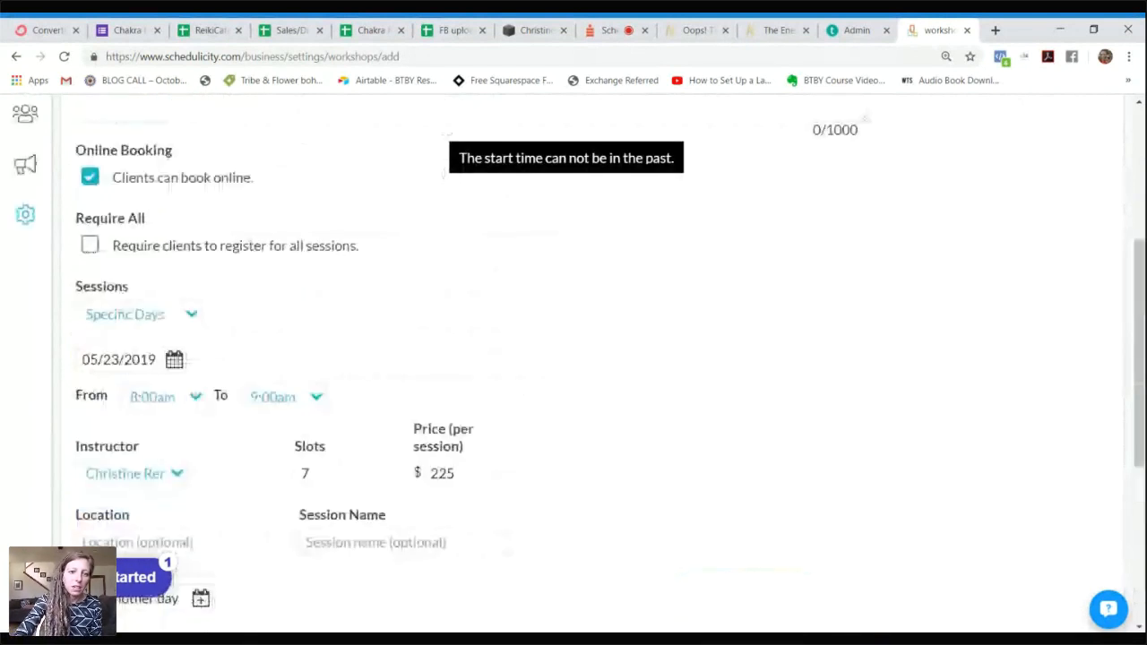
pyautogui.scroll(1, 580, 364)
pyautogui.click(174, 374)
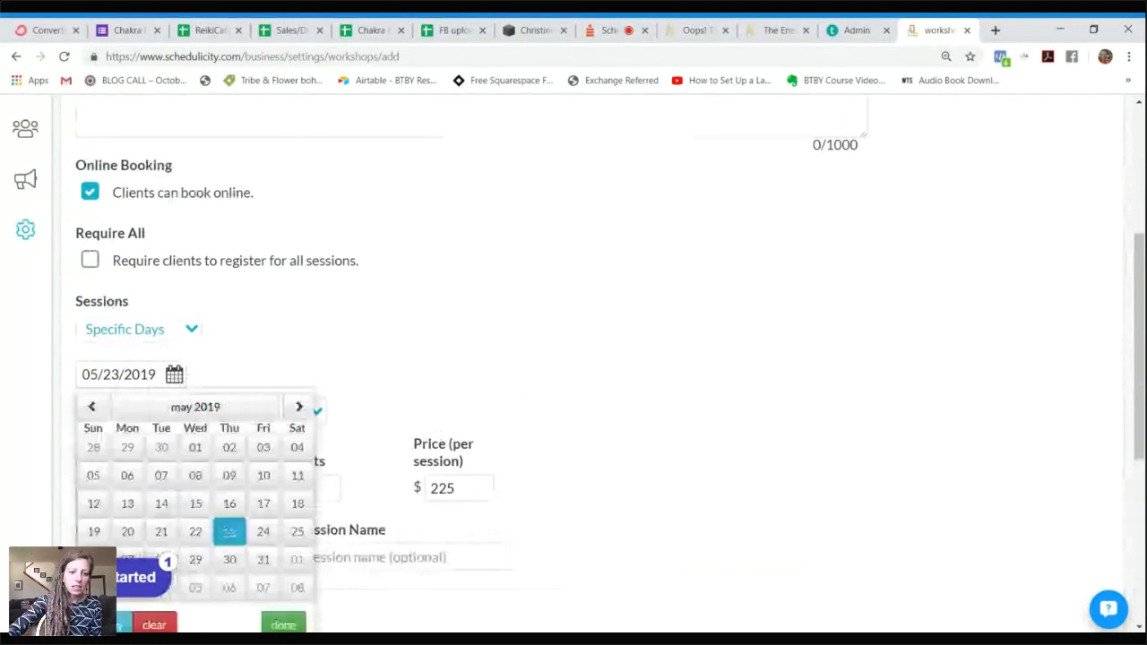
pyautogui.click(230, 559)
# Step: Save the workshop, which raises a conflict warning with the Day Off on Thu 5/30/19
pyautogui.scroll(-4, 229, 559)
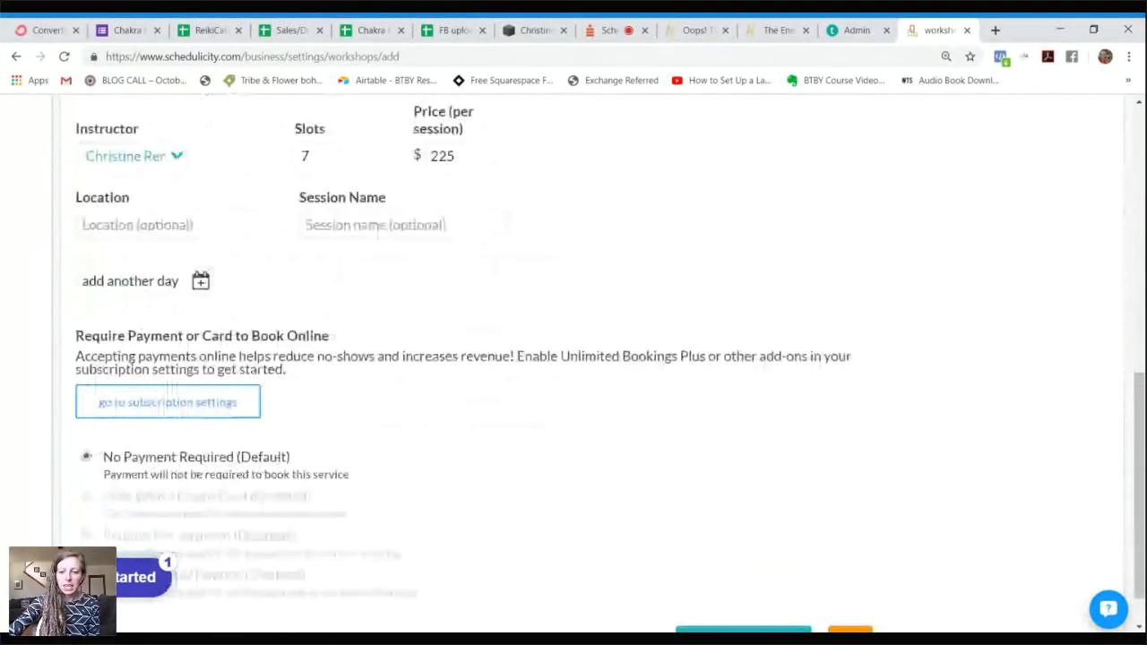
pyautogui.scroll(1, 573, 358)
pyautogui.scroll(-1, 573, 359)
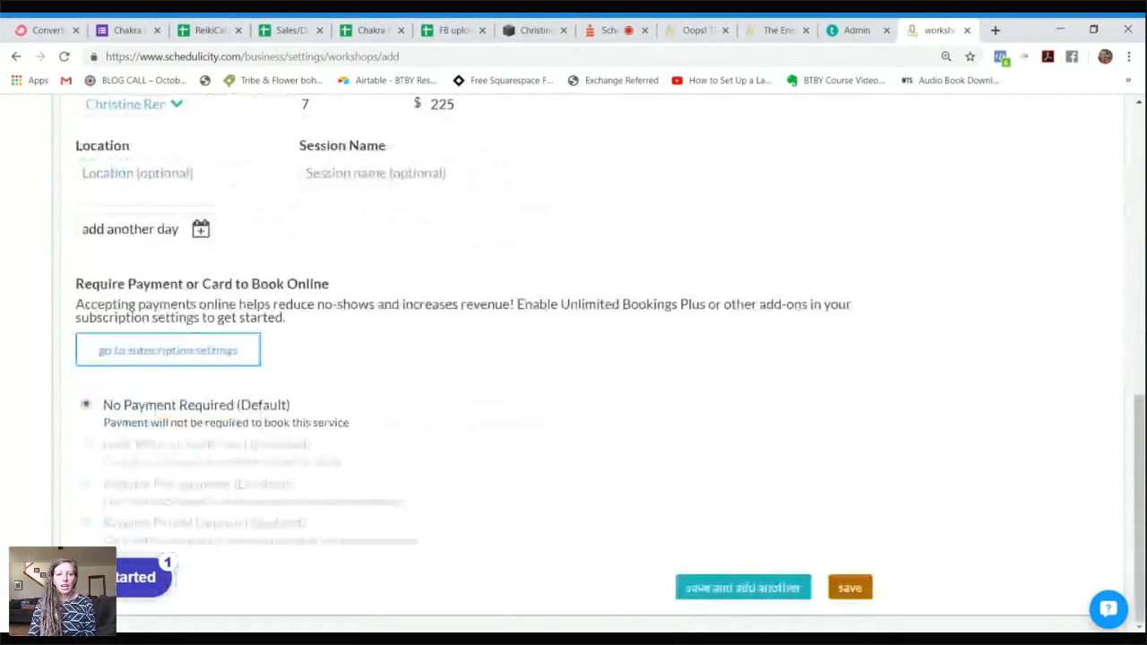
pyautogui.click(849, 587)
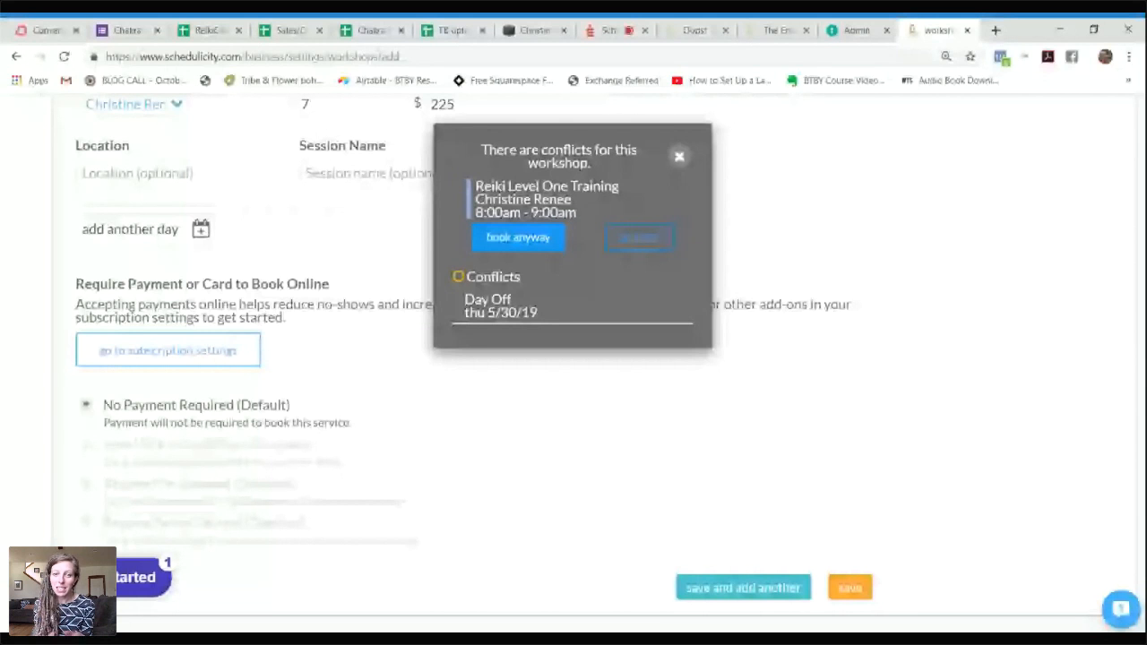
# Step: Book the workshop despite the day-off conflict and open the May 30 session roster, 0 of 7 booked
pyautogui.click(507, 240)
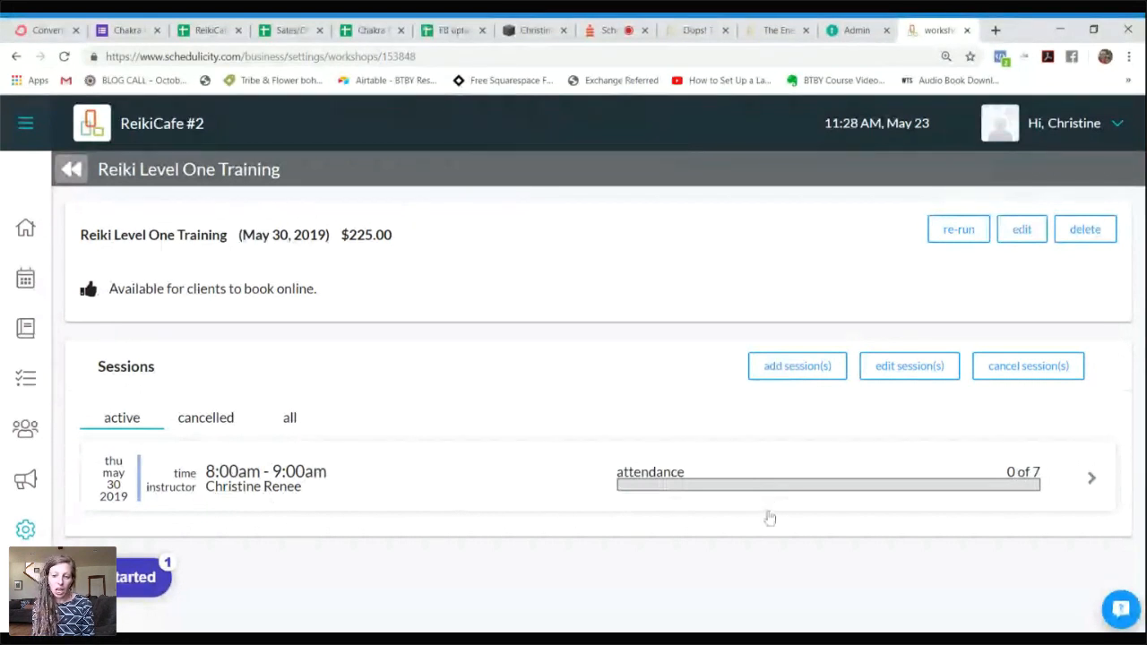
pyautogui.click(1018, 484)
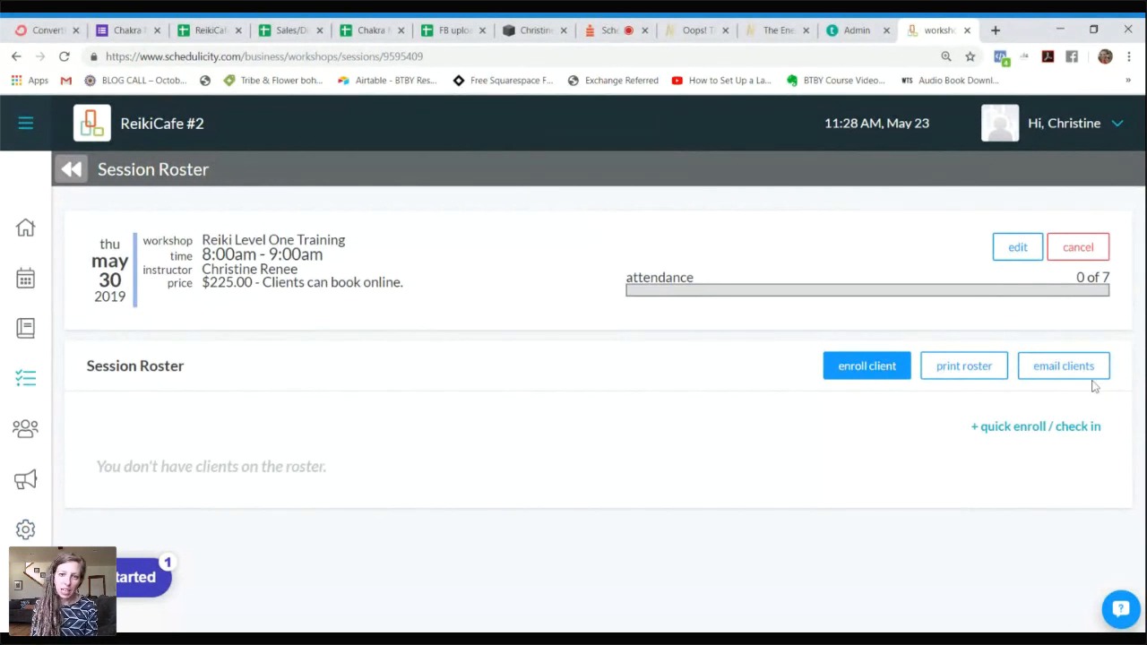
# Step: Glance at the Crowdcast stream, then return to Schedulicity and open the main navigation menu
pyautogui.click(594, 39)
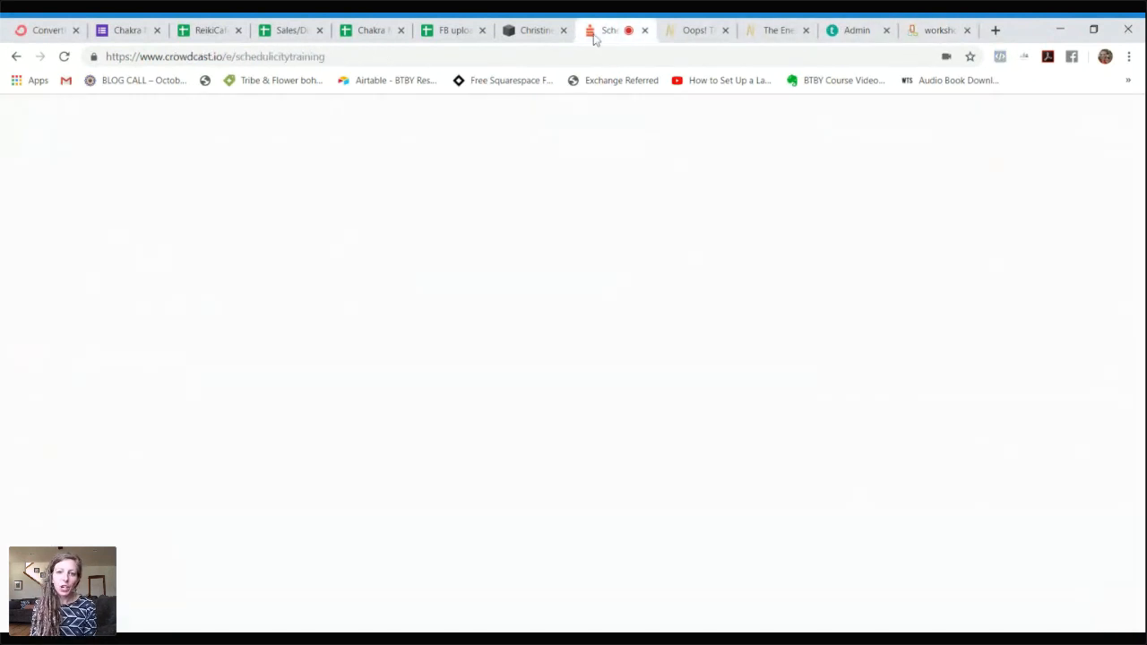
pyautogui.click(939, 32)
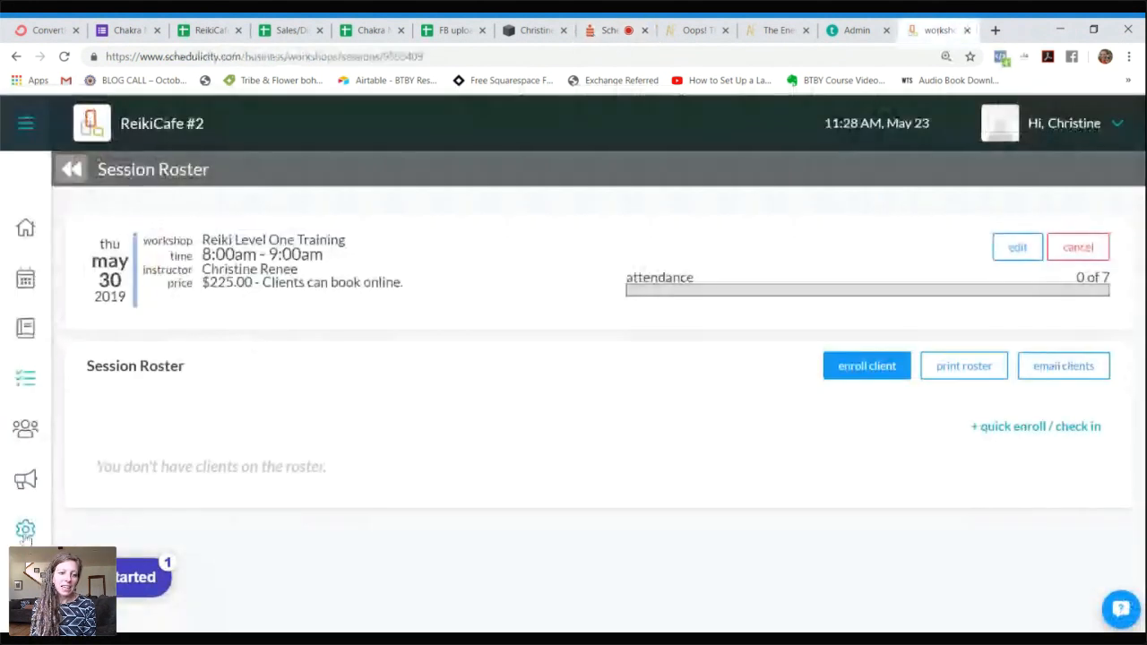
pyautogui.click(26, 124)
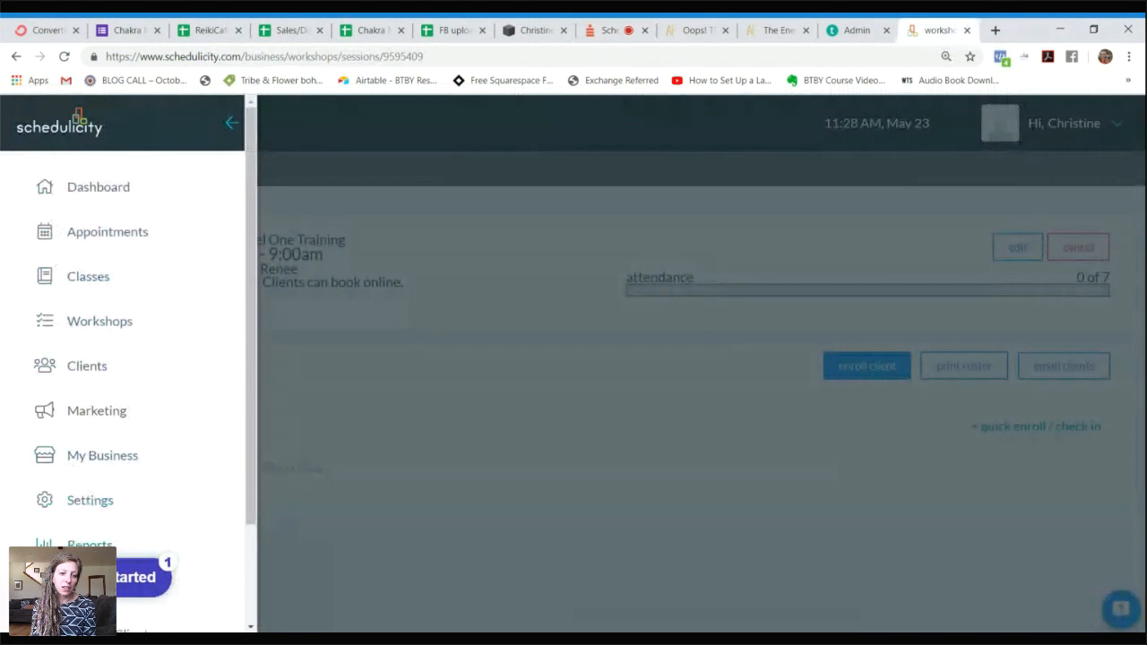
# Step: Open Reports and browse the schedule-based, client-based, payment and other report types
pyautogui.click(90, 544)
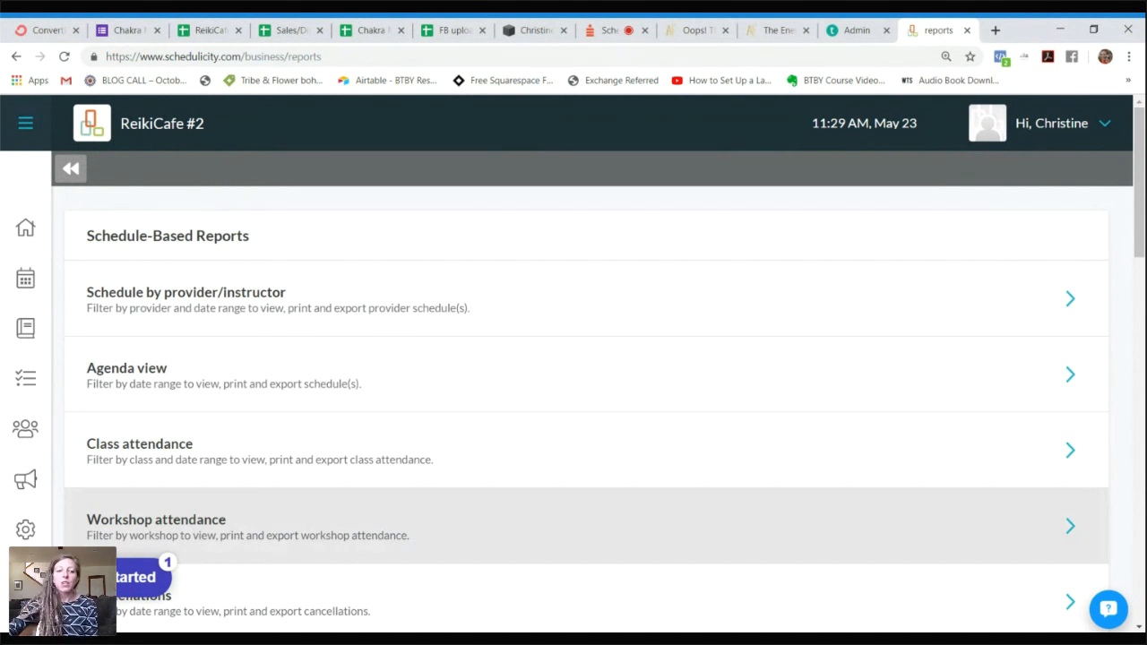
pyautogui.scroll(-2, 573, 358)
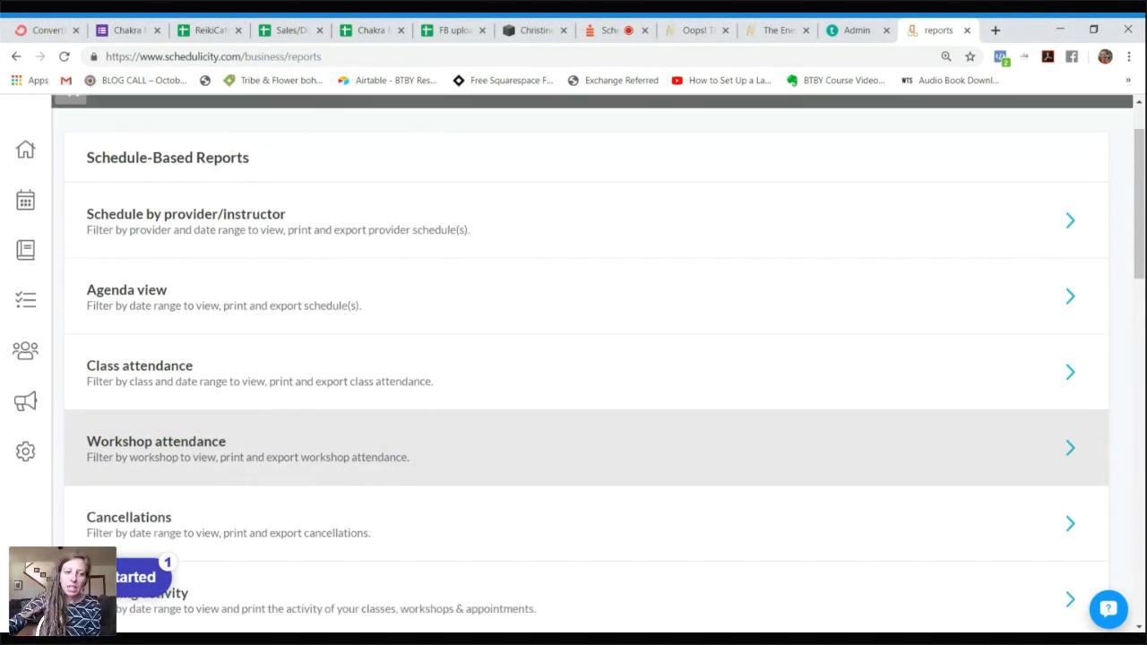
pyautogui.scroll(-1, 574, 439)
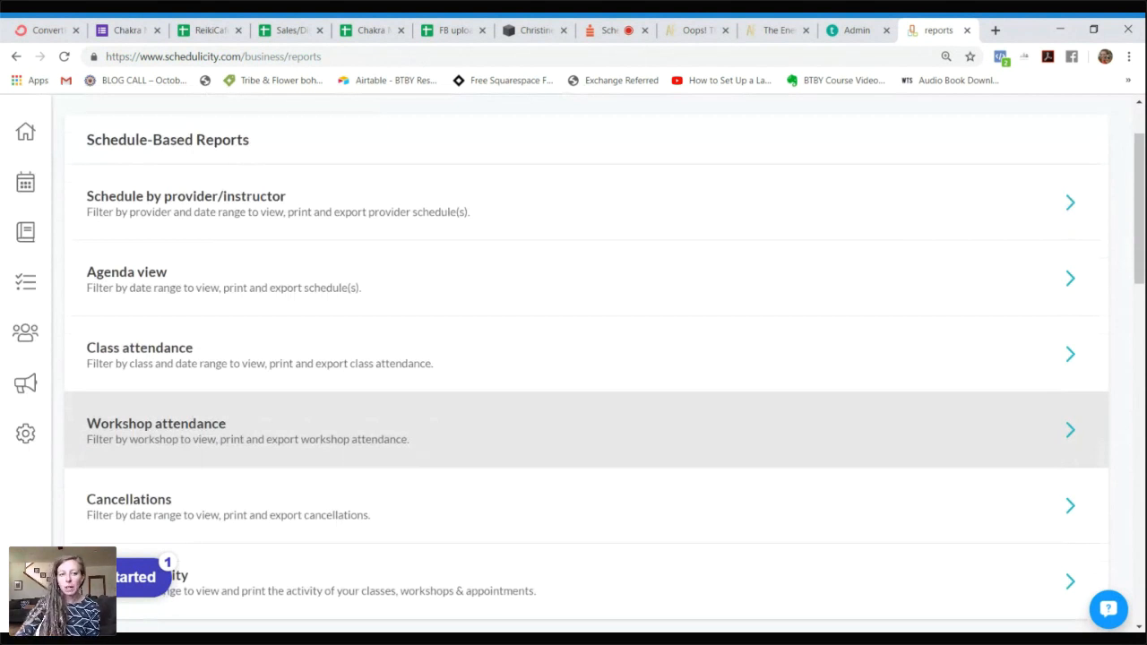
pyautogui.scroll(-1, 574, 394)
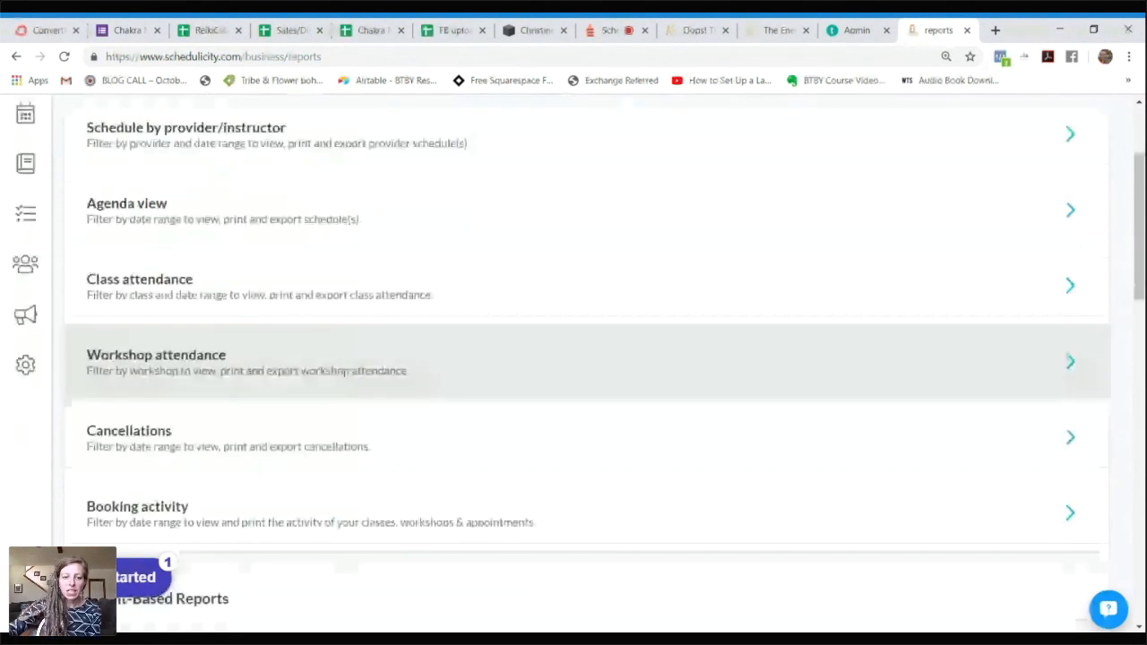
pyautogui.scroll(-4, 573, 358)
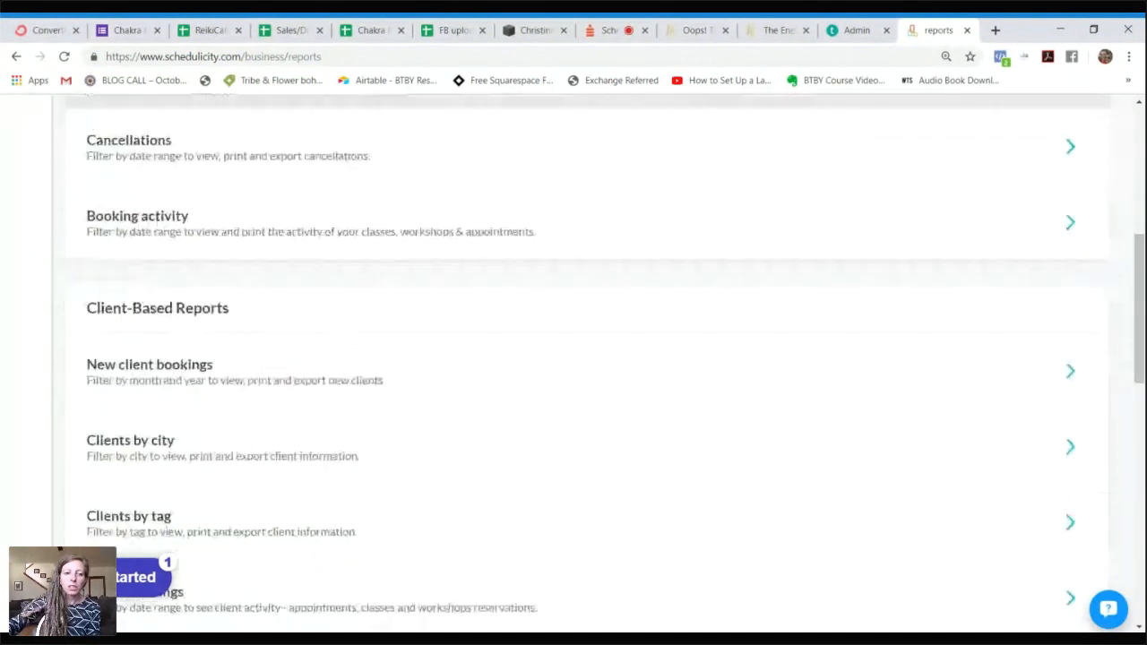
pyautogui.scroll(-1, 574, 358)
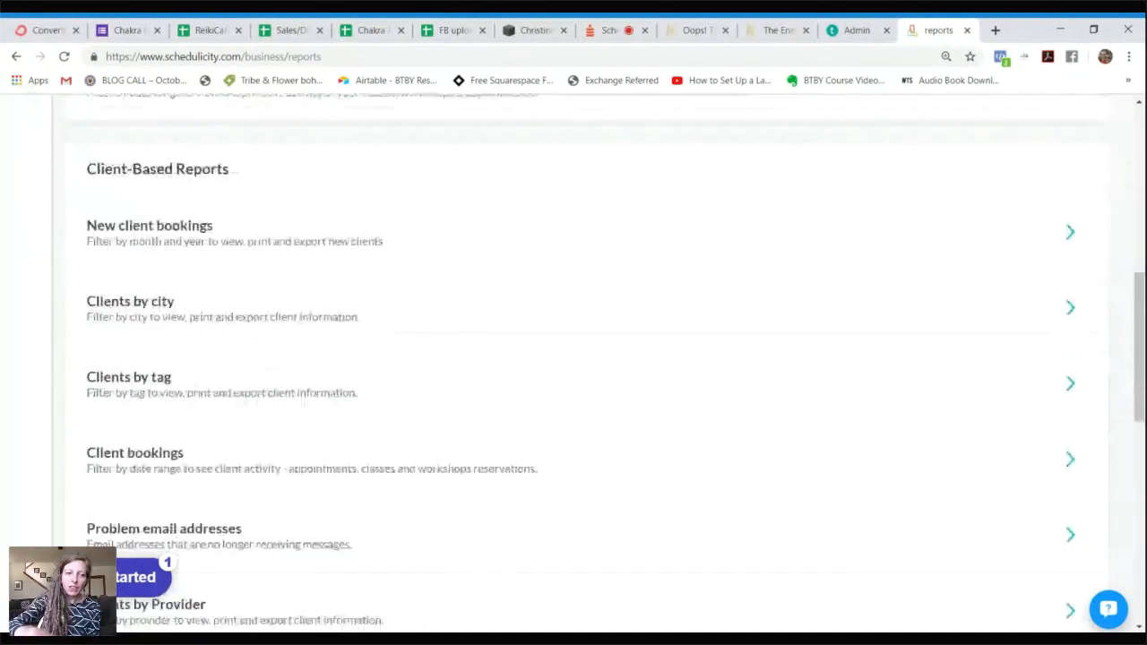
pyautogui.scroll(-1, 573, 358)
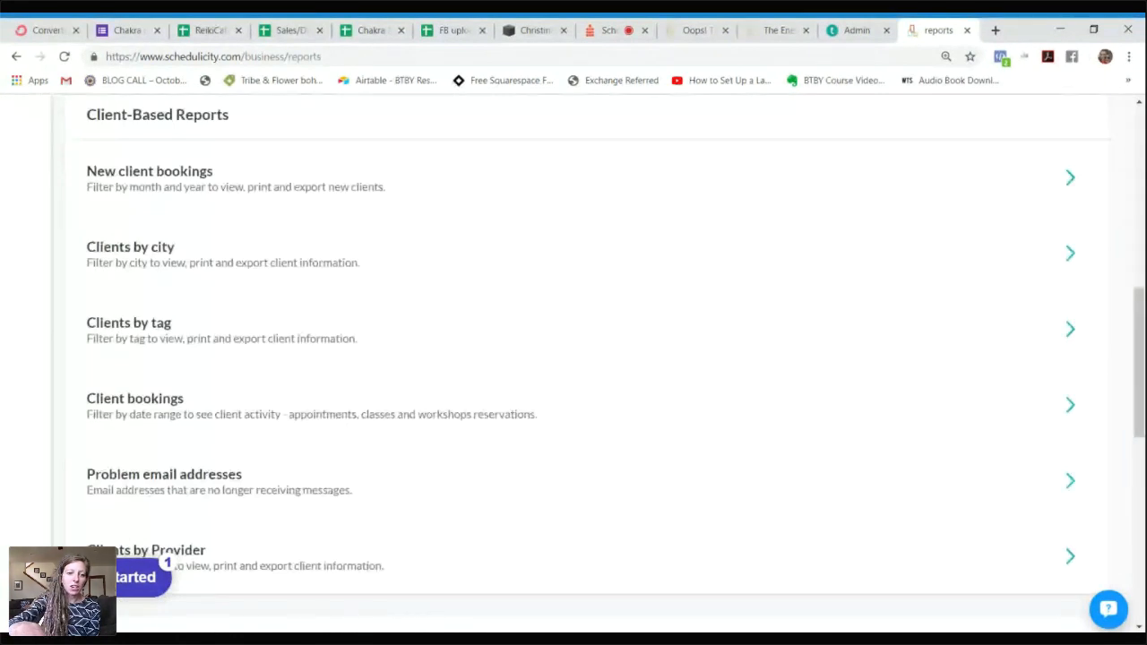
pyautogui.scroll(-2, 573, 358)
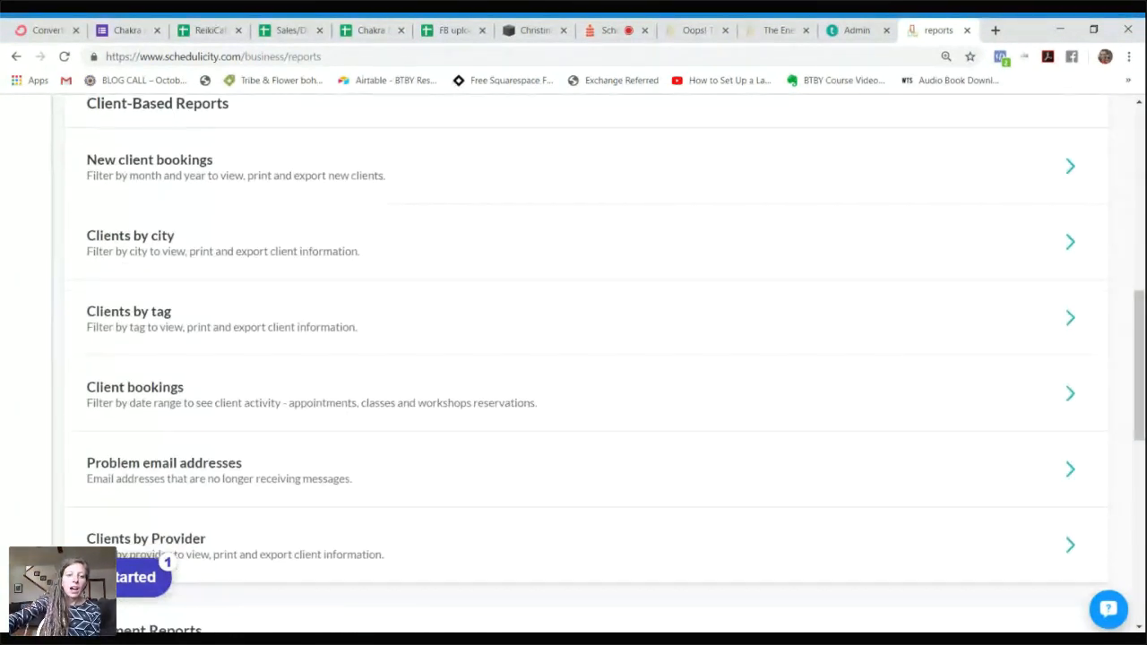
pyautogui.scroll(-6, 574, 358)
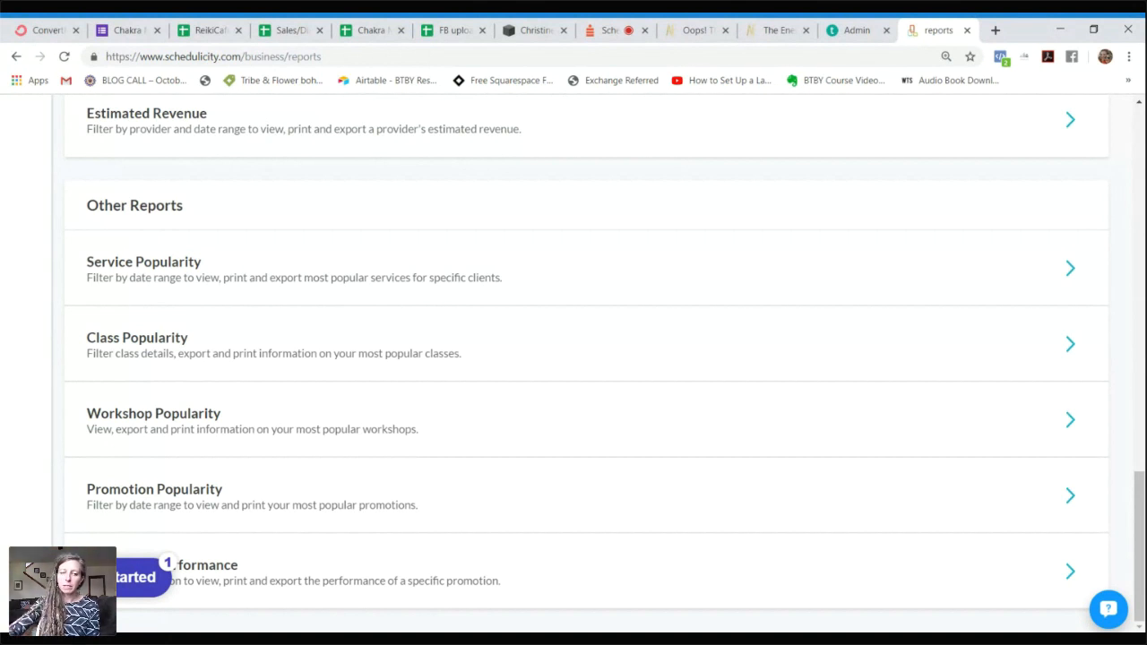
pyautogui.scroll(5, 586, 364)
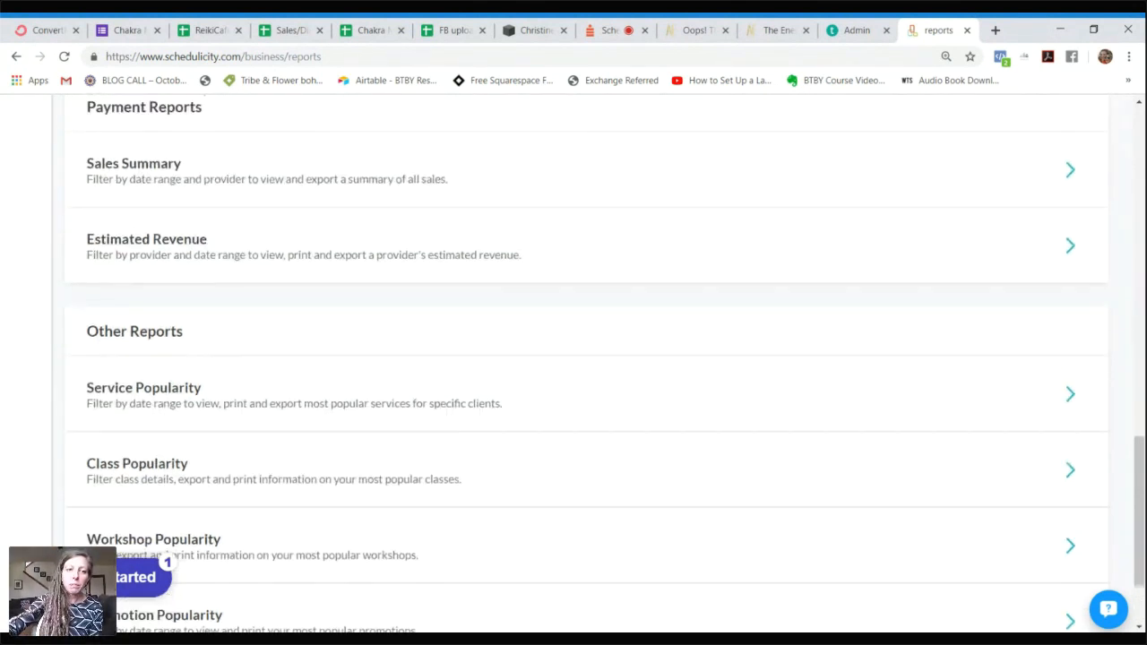
pyautogui.scroll(10, 586, 365)
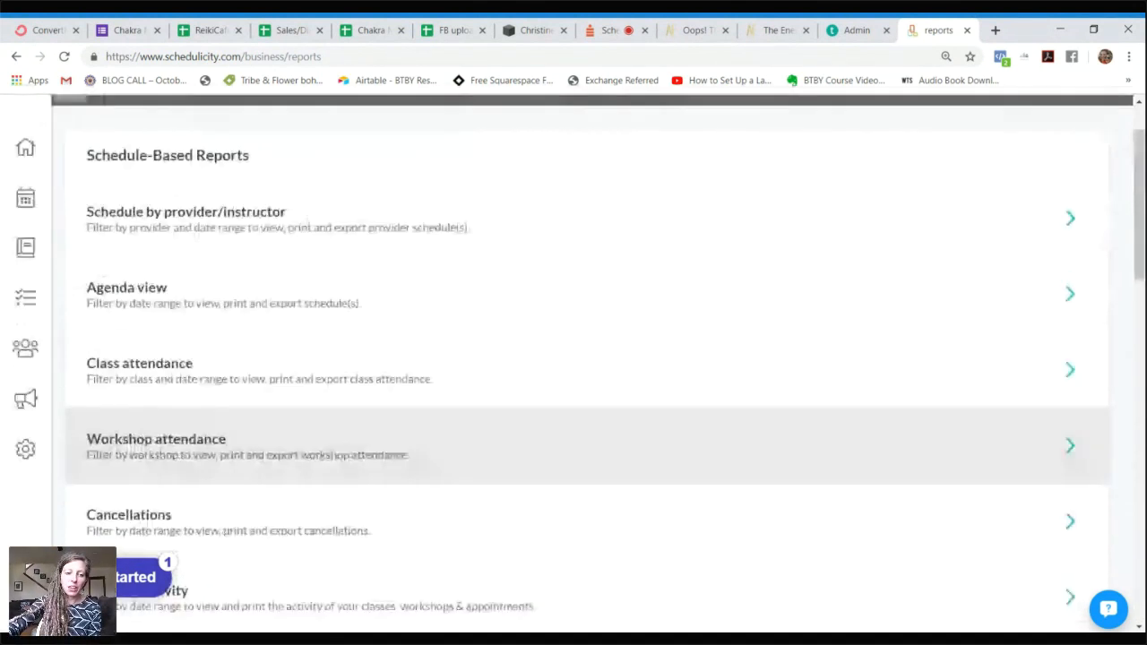
pyautogui.scroll(1, 586, 491)
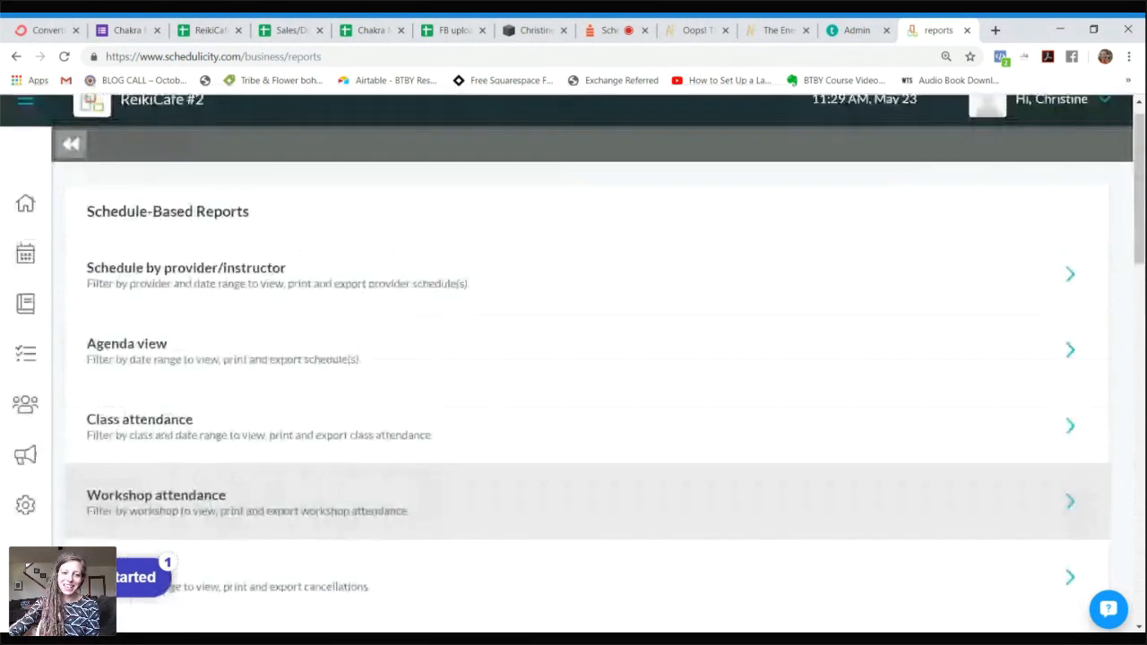
pyautogui.scroll(1, 586, 502)
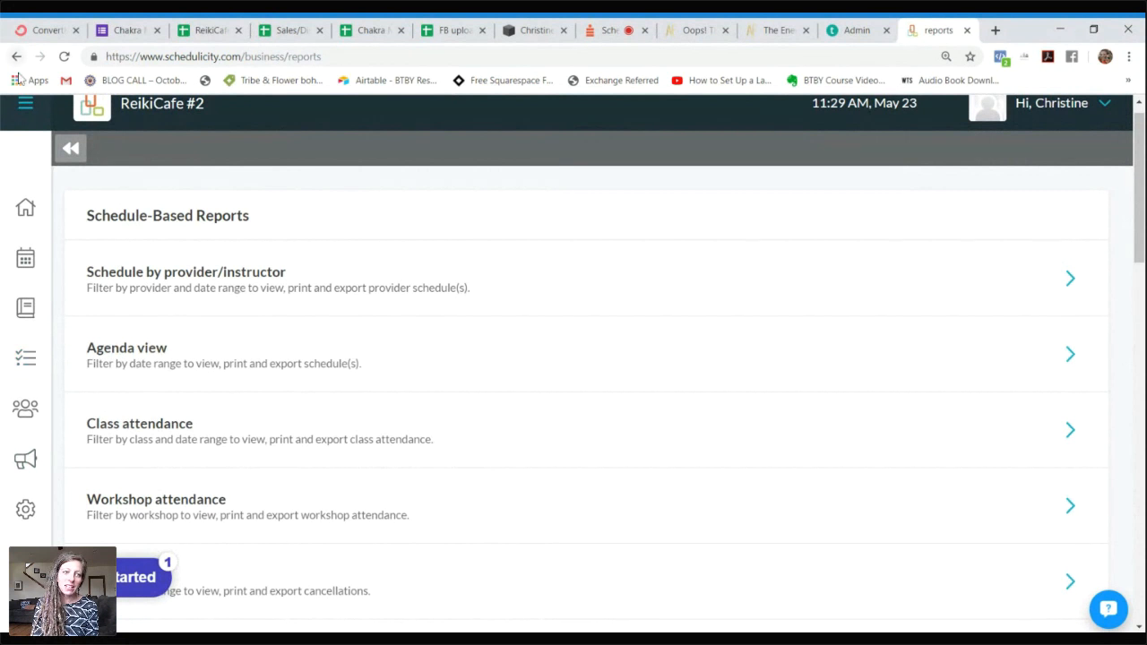
# Step: Open the Marketing page with its Business Listing, Fill My Book, Email Marketing and Deal Manager cards
pyautogui.click(26, 109)
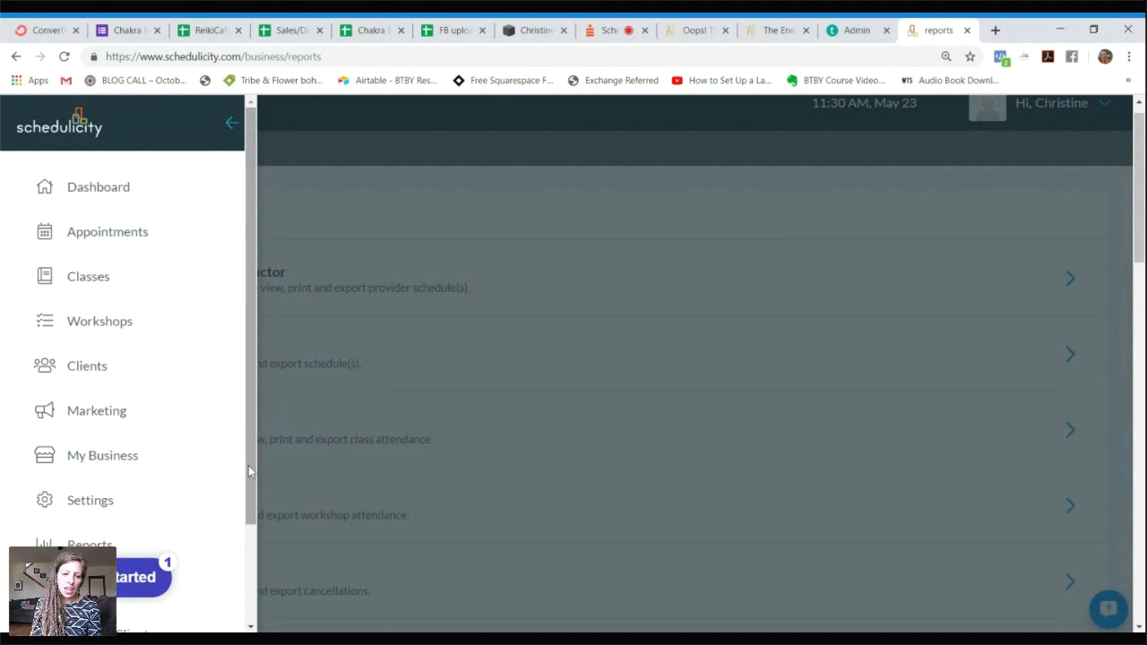
pyautogui.moveTo(248, 465)
pyautogui.mouseDown()
pyautogui.moveTo(250, 572)
pyautogui.moveTo(262, 449)
pyautogui.mouseUp()
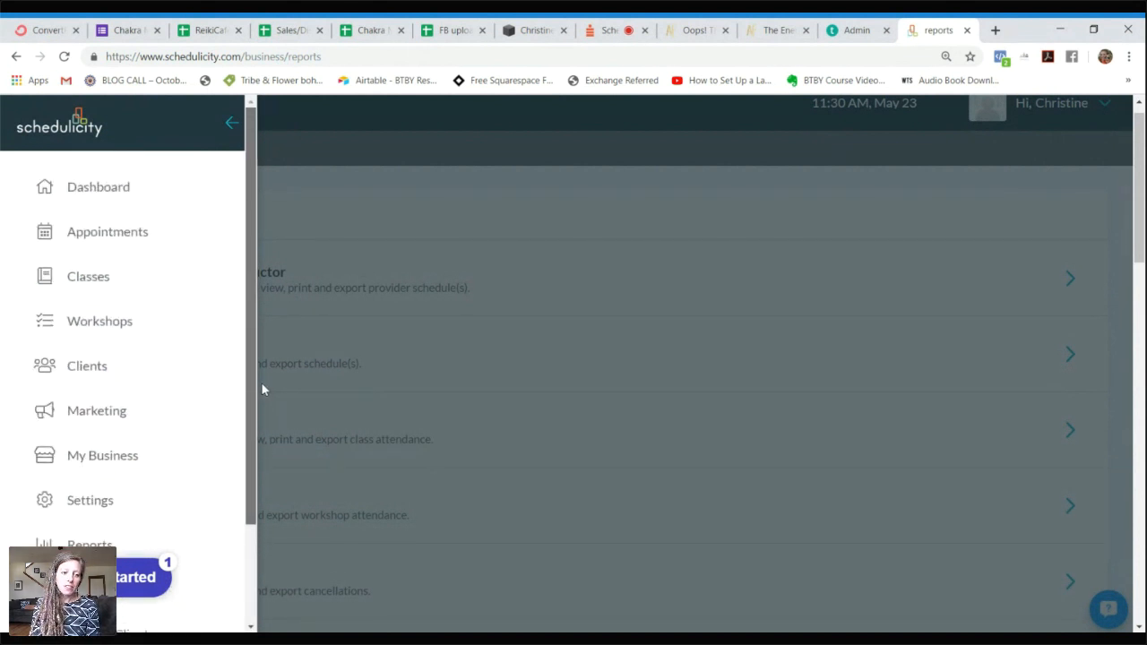
pyautogui.moveTo(258, 426); pyautogui.dragTo(250, 467)
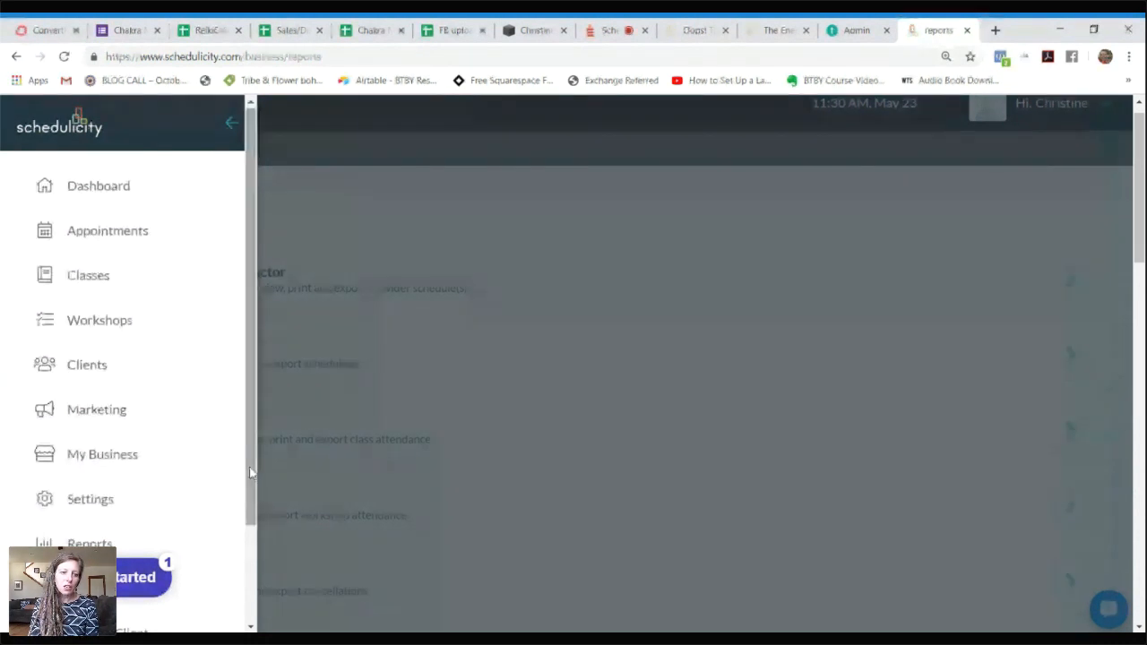
pyautogui.scroll(-1, 133, 396)
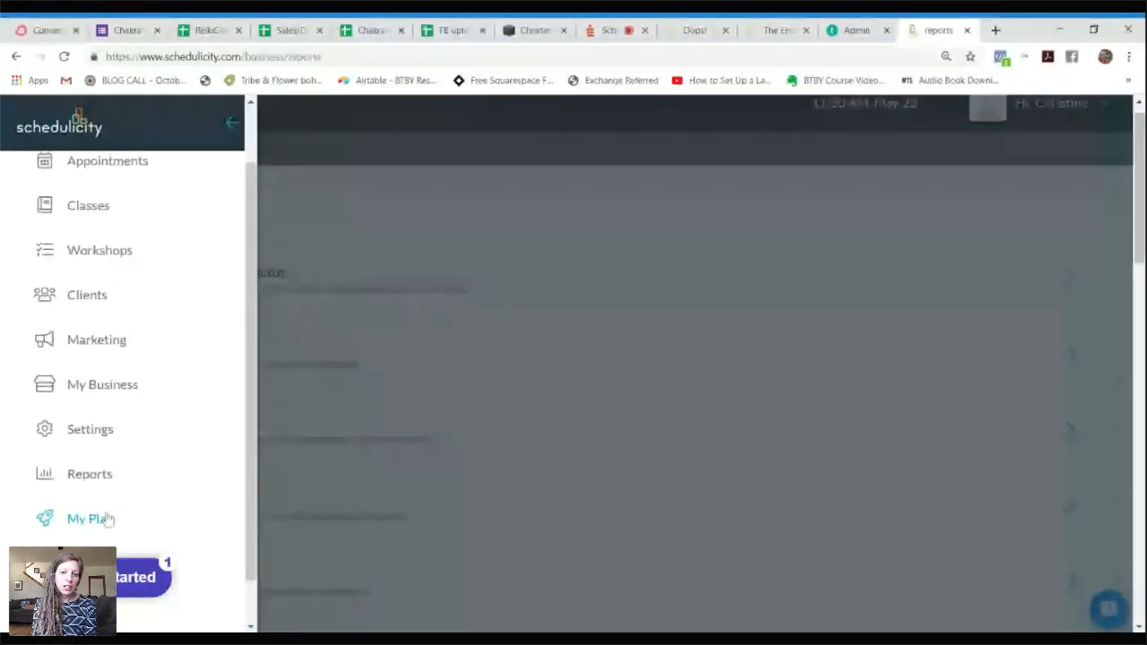
pyautogui.click(92, 345)
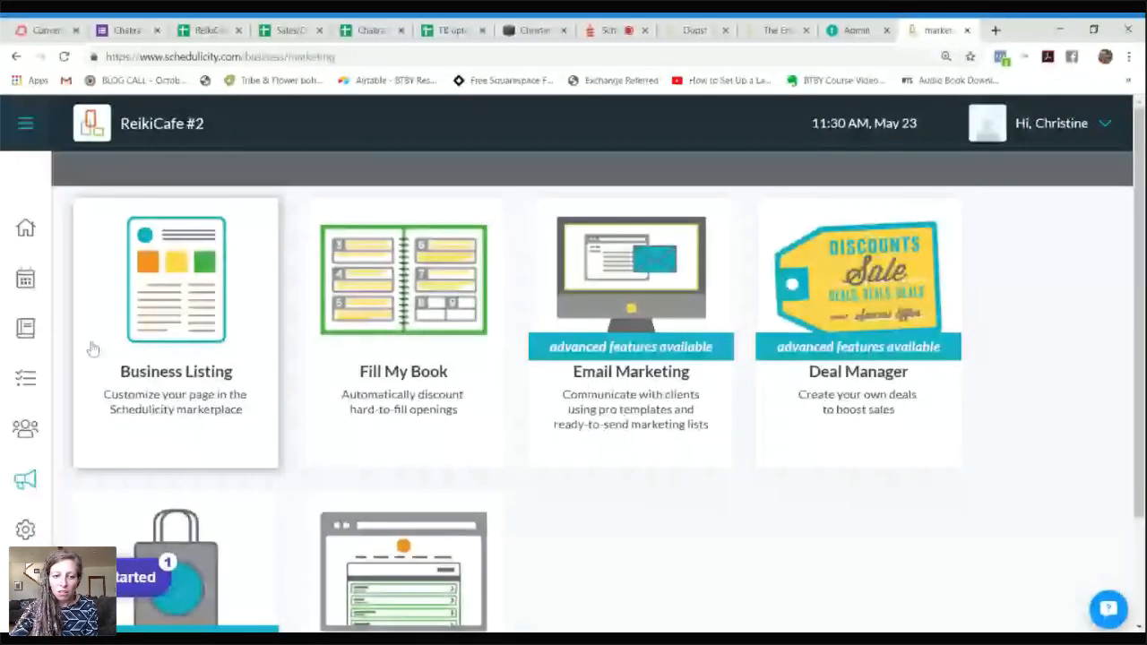
# Step: Open the Business Listing card to view ReikiCafe #2's listing details
pyautogui.scroll(-2, 92, 347)
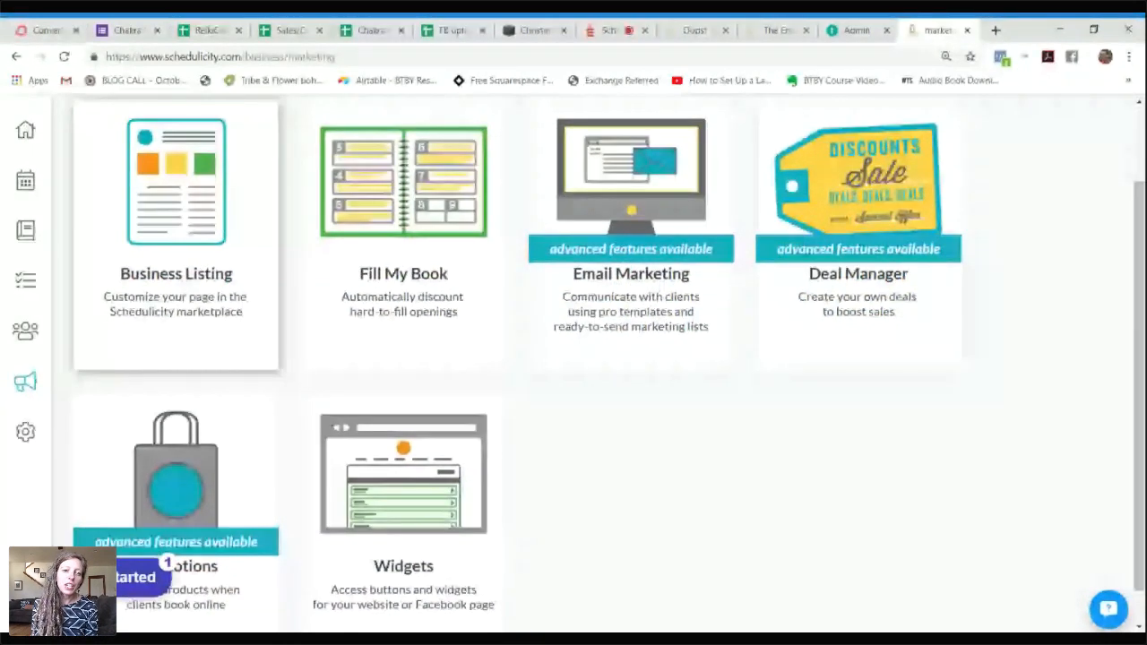
pyautogui.click(187, 308)
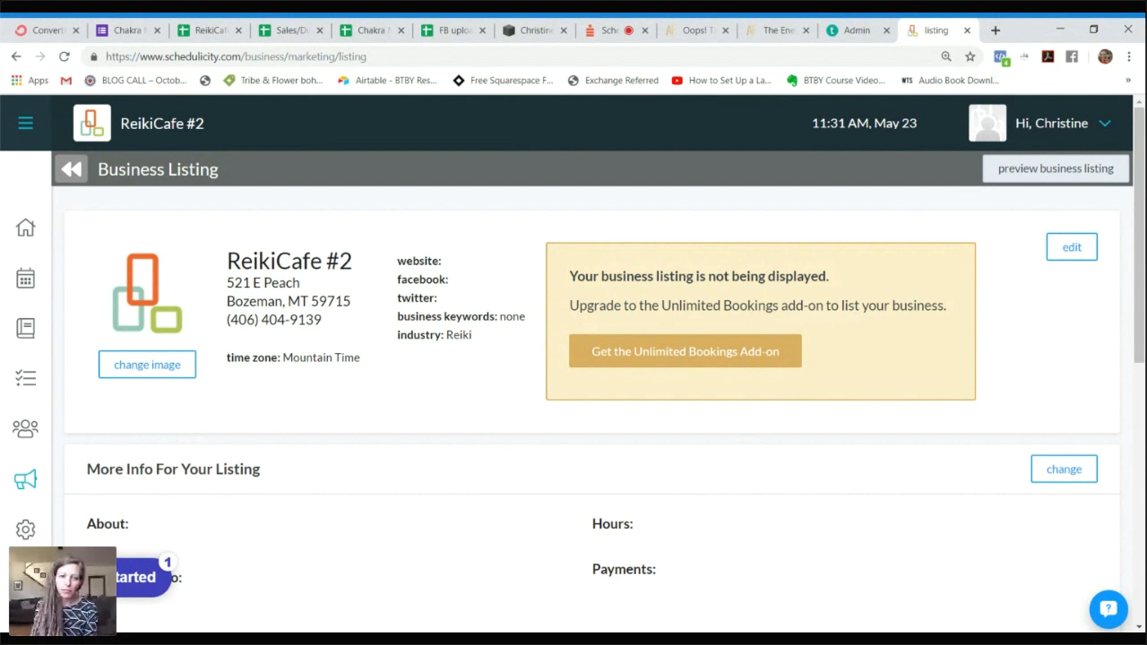
# Step: Select the booking URL in the Spread The Word Share a Link field for copying
pyautogui.scroll(-2, 573, 358)
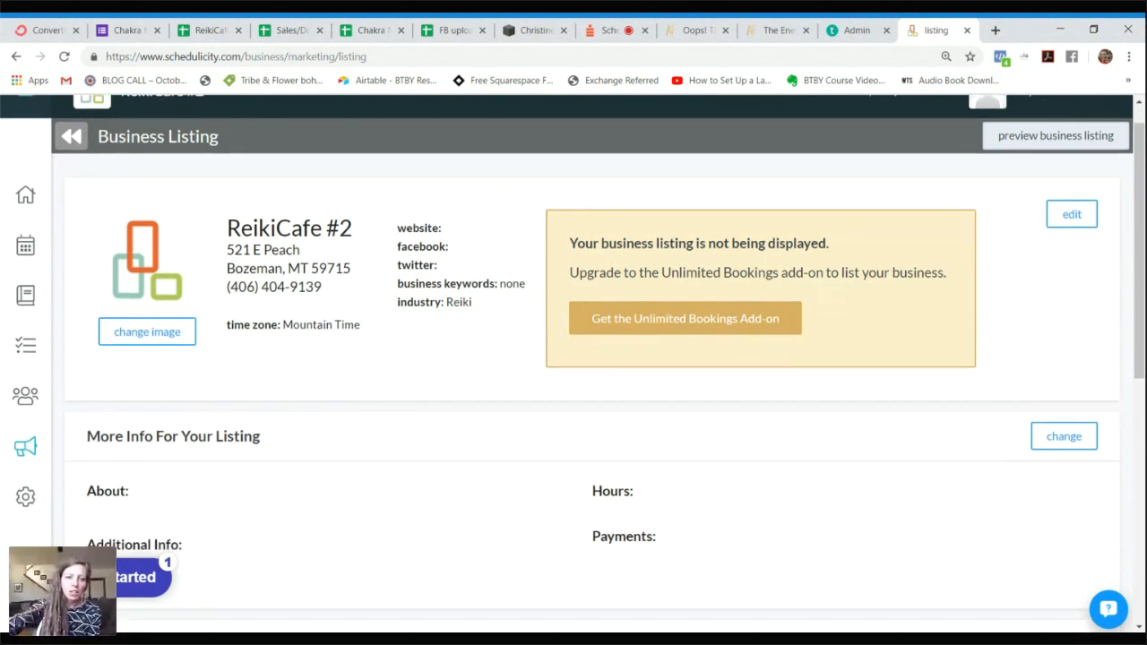
pyautogui.scroll(-2, 573, 358)
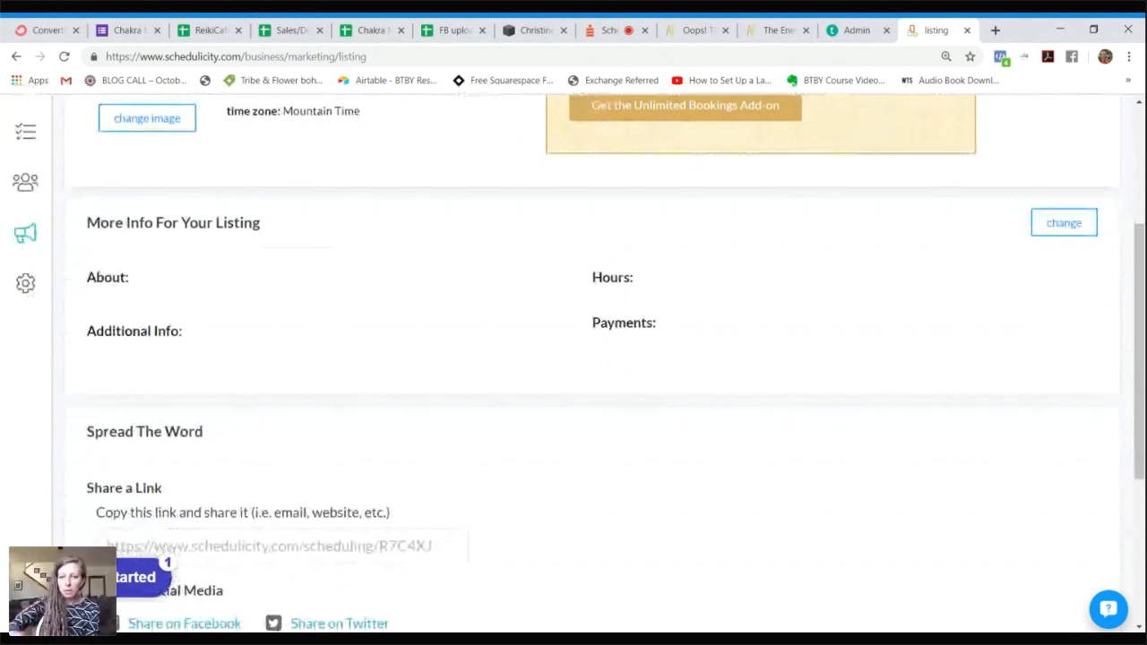
pyautogui.scroll(-3, 574, 358)
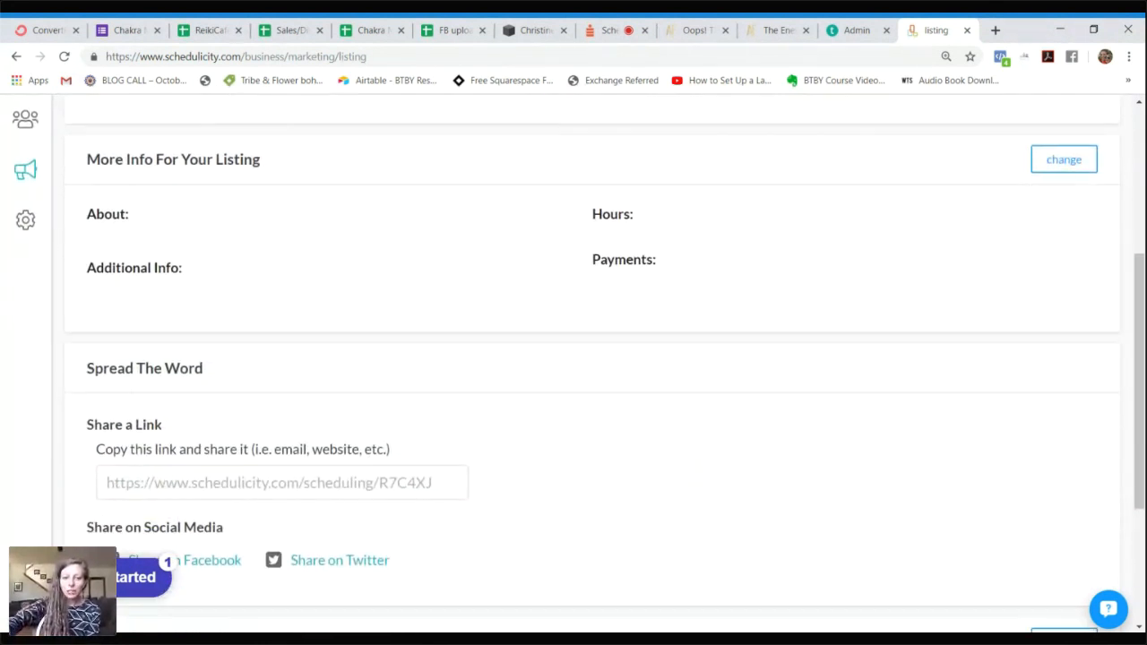
pyautogui.scroll(-1, 256, 428)
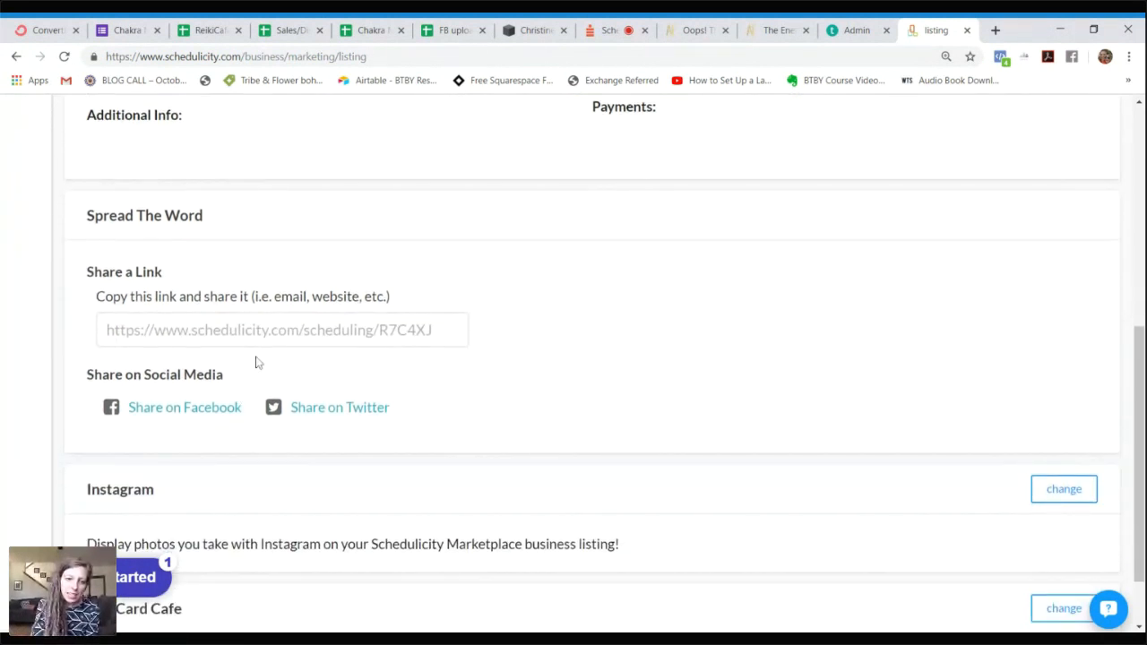
pyautogui.click(287, 344)
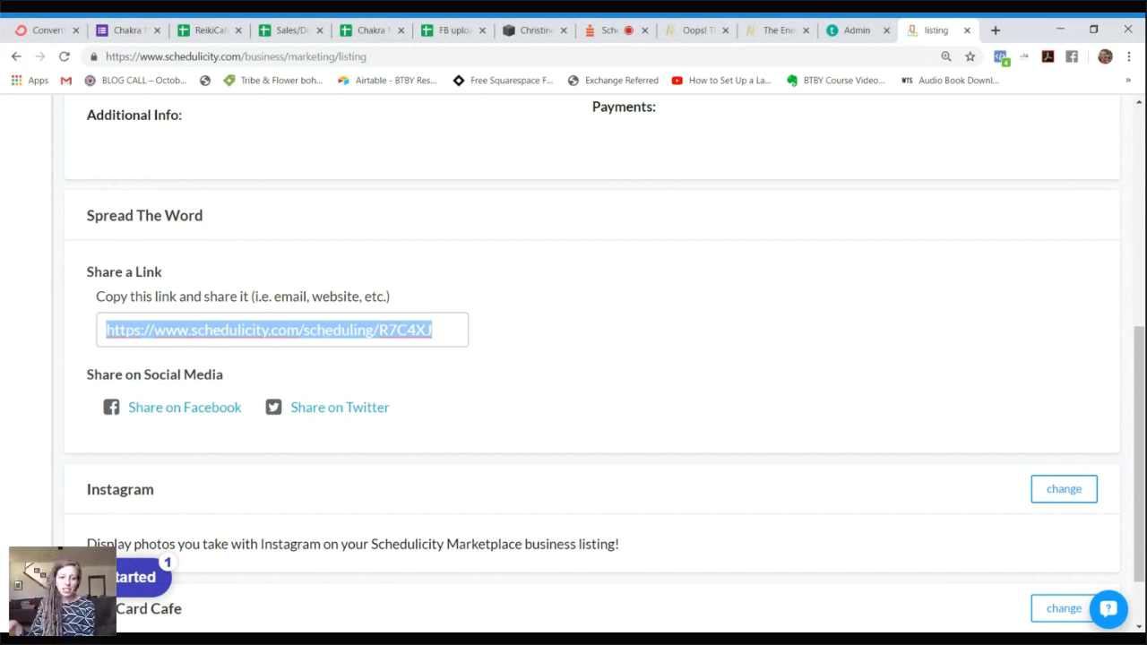
# Step: Return to the Marketing overview, now also showing Promotions and Widgets cards
pyautogui.scroll(-1, 605, 359)
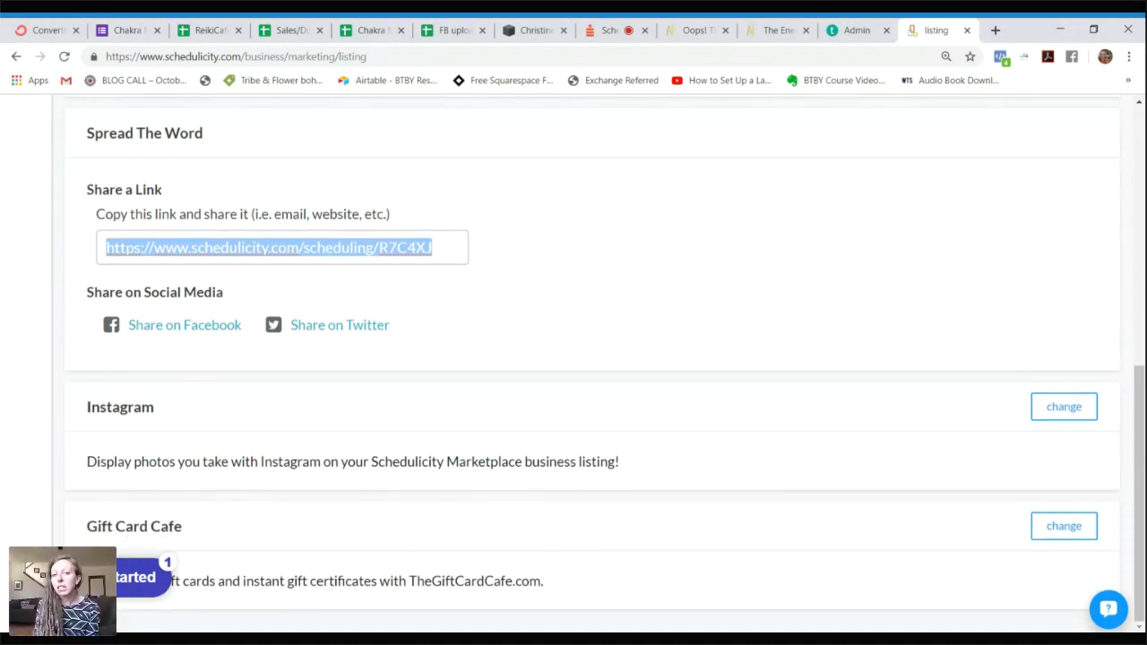
pyautogui.scroll(1, 591, 358)
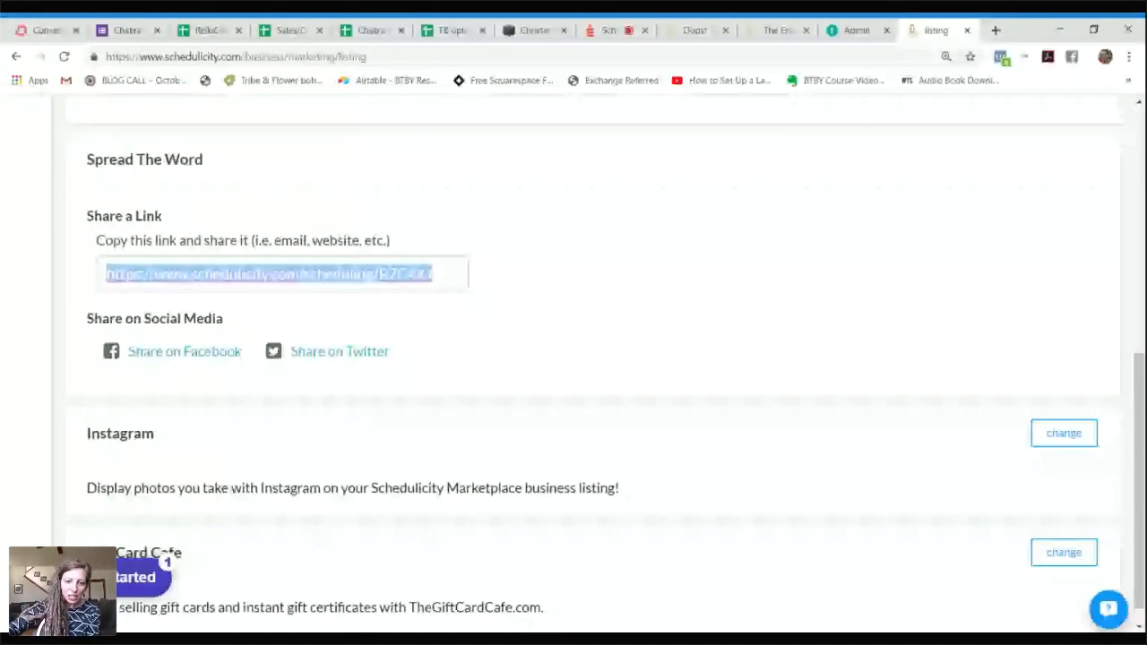
pyautogui.scroll(1, 573, 358)
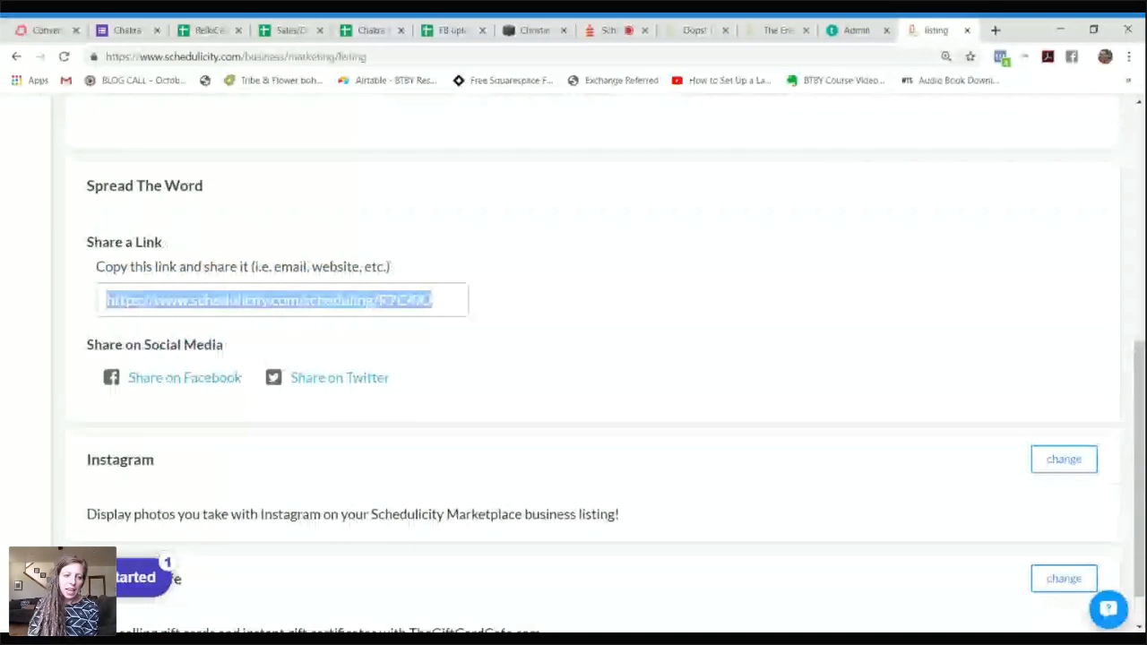
pyautogui.scroll(10, 574, 359)
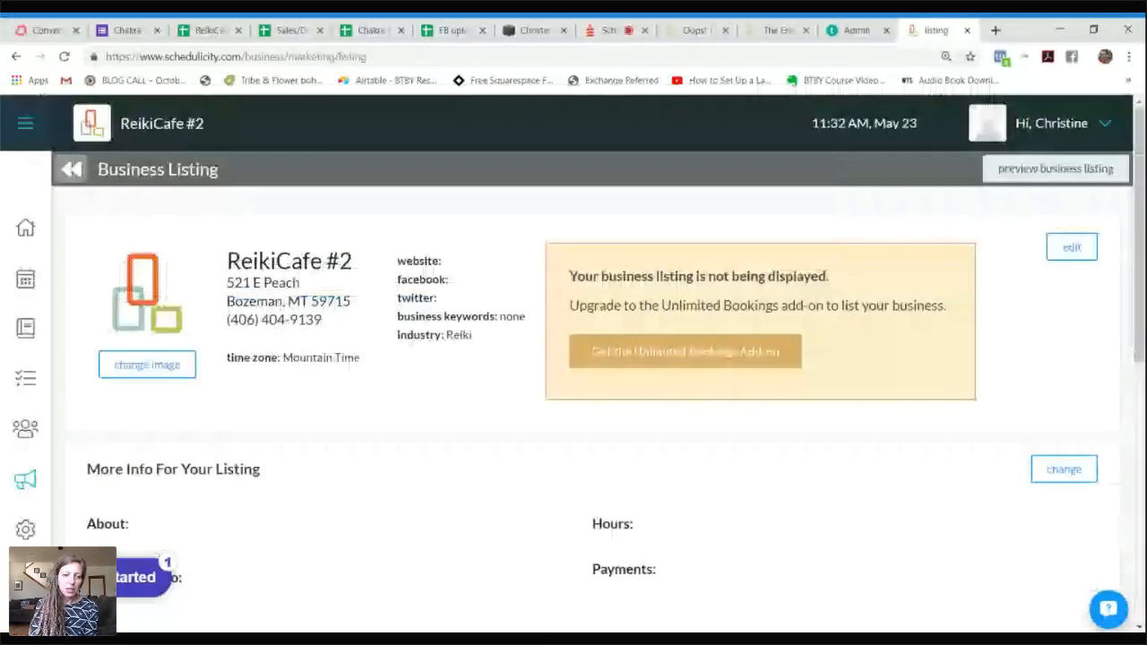
pyautogui.click(26, 481)
pyautogui.scroll(-1, 531, 430)
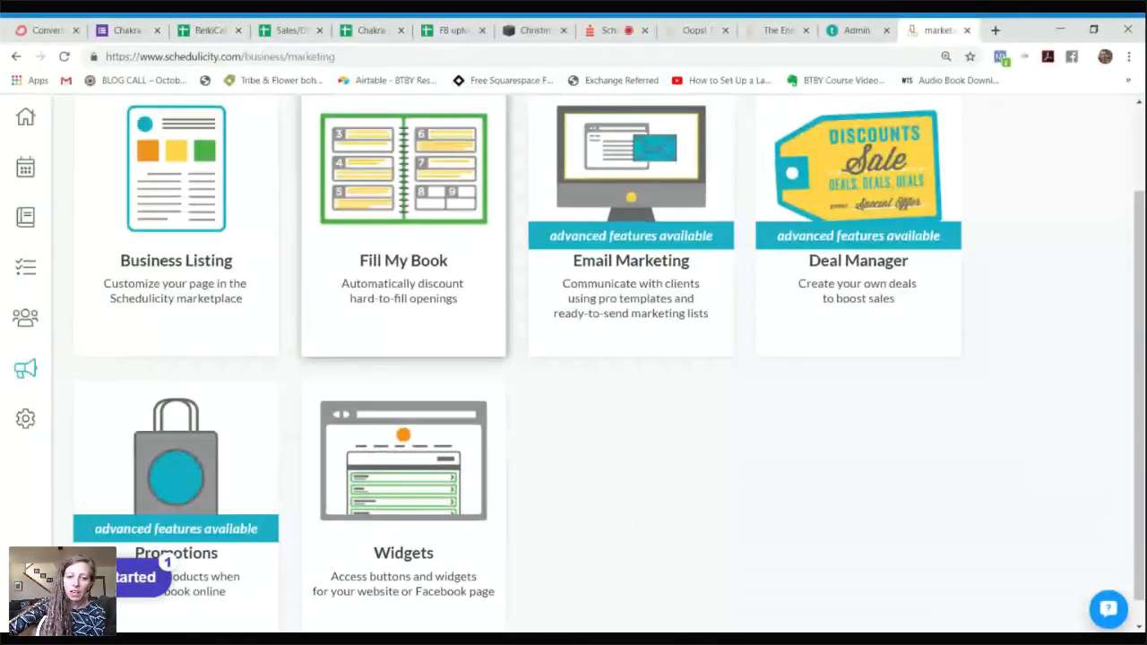
pyautogui.scroll(-1, 573, 358)
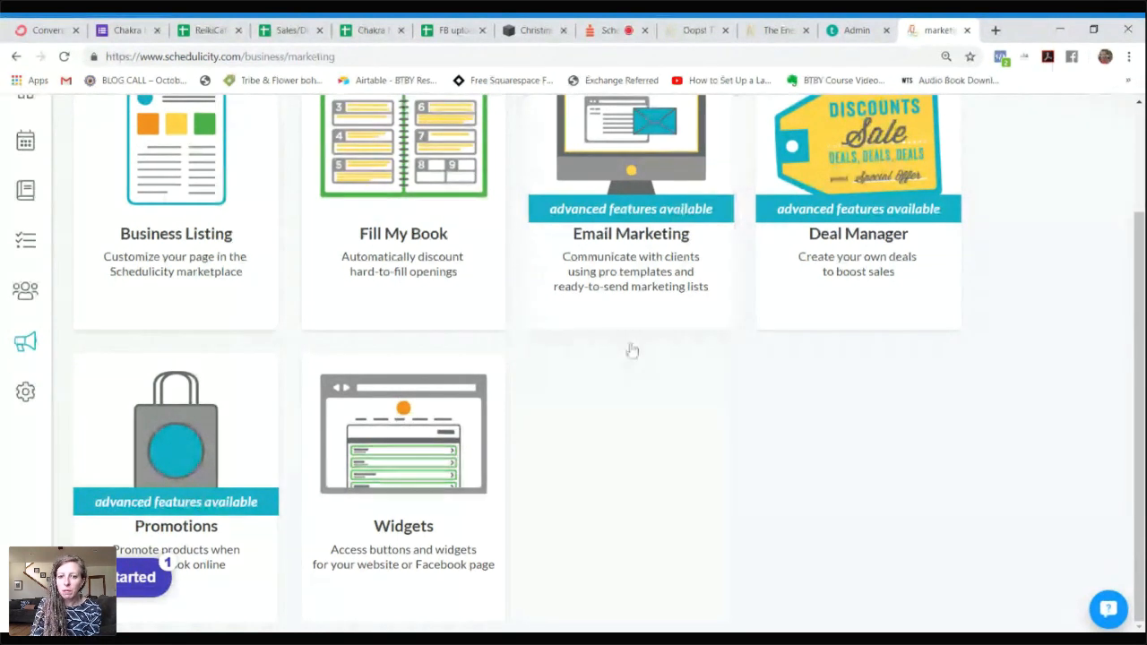
pyautogui.scroll(1, 693, 271)
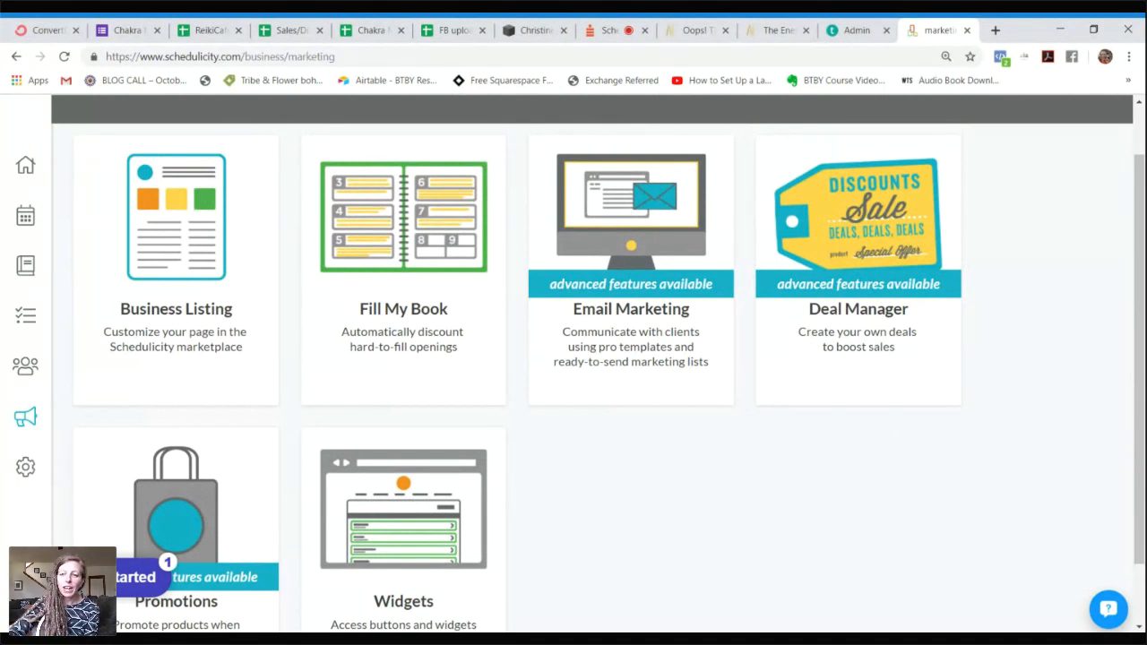
pyautogui.scroll(-1, 579, 372)
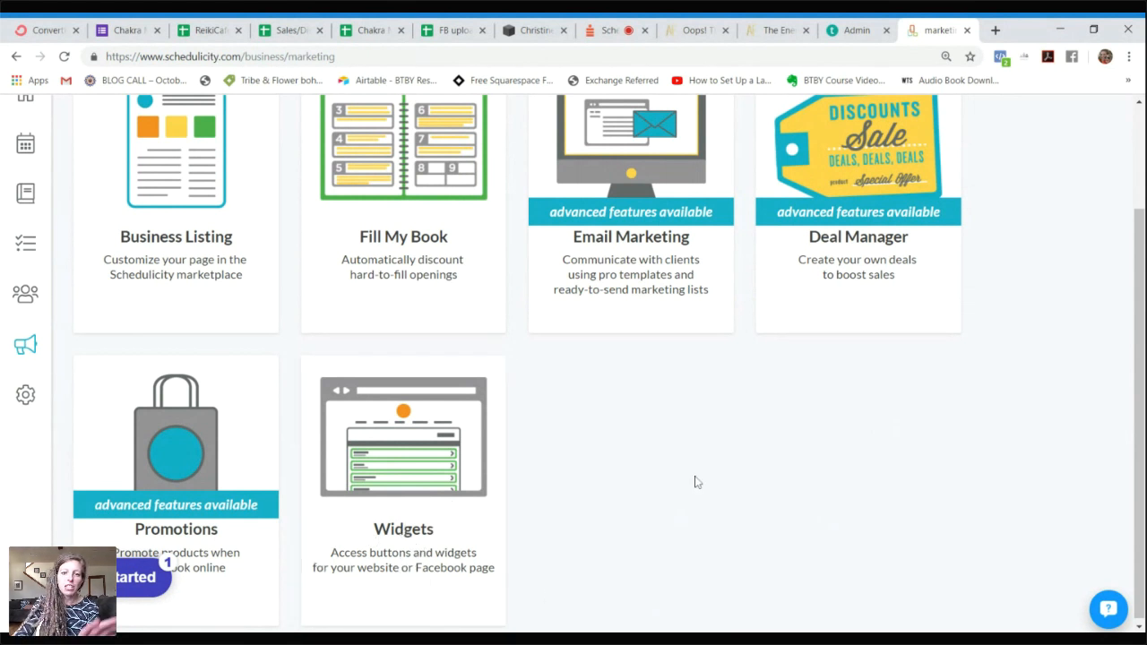
pyautogui.scroll(2, 694, 482)
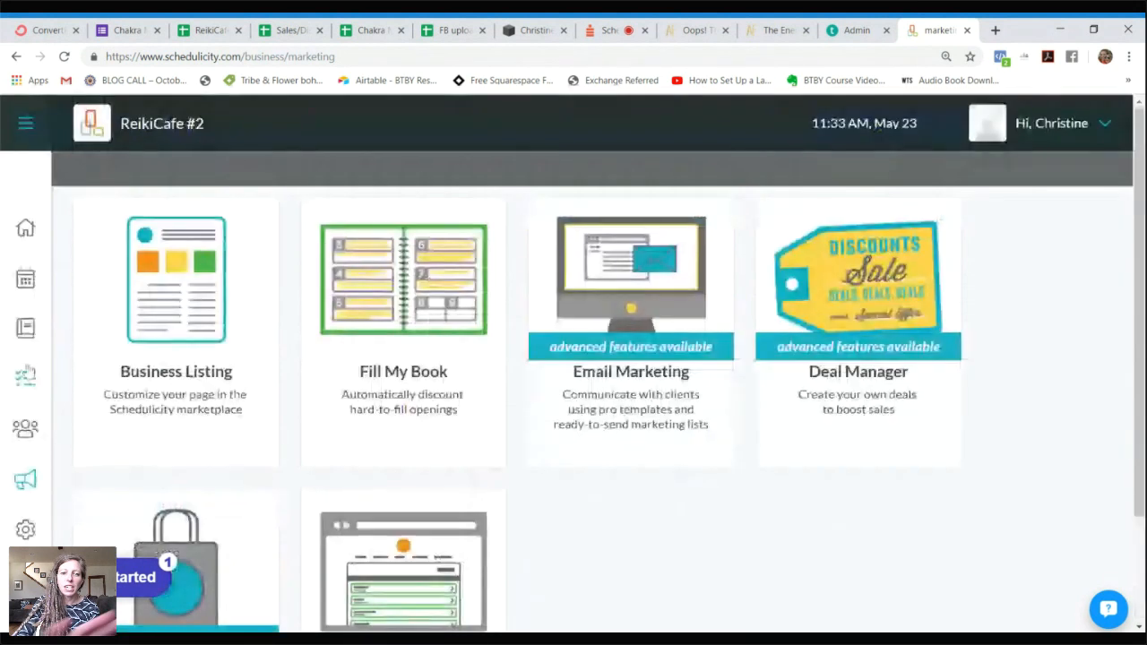
# Step: Look over the Schedulicity Settings overview cards, then bring up the Crowdcast 'Schedulicity Training' broadcast
pyautogui.click(25, 530)
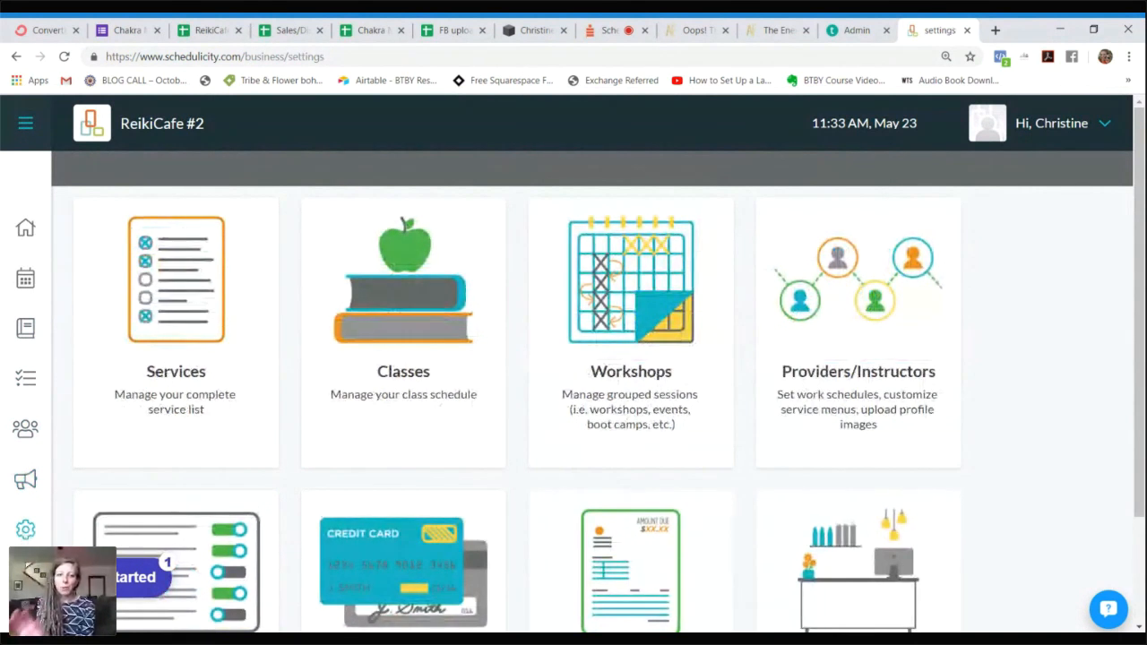
pyautogui.scroll(-1, 2, 508)
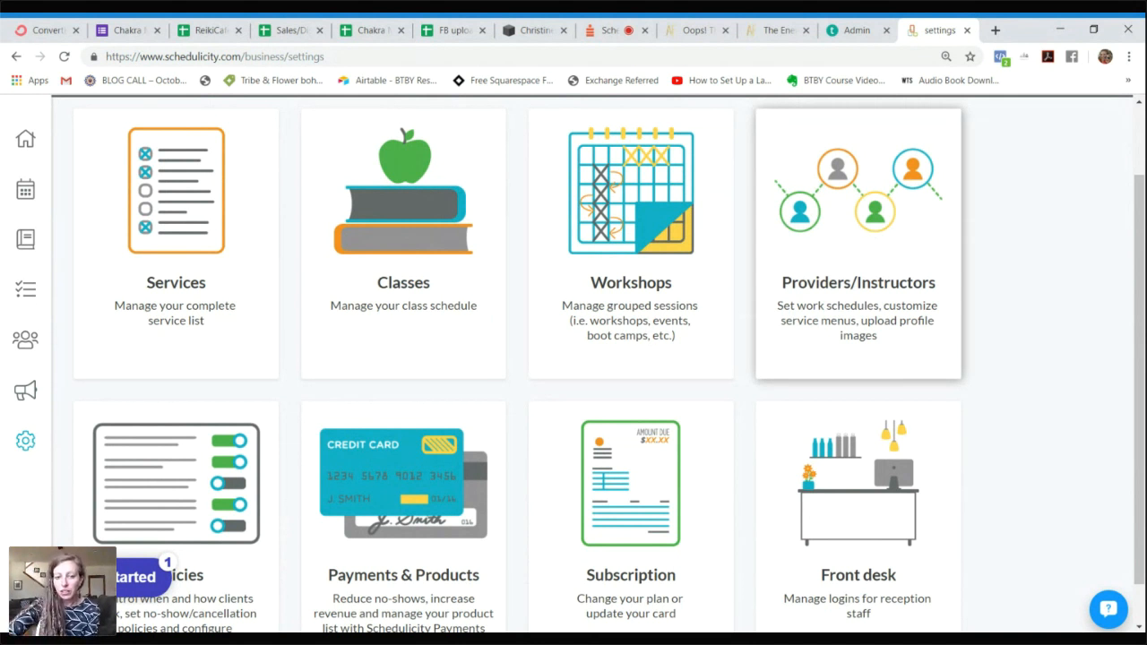
pyautogui.scroll(-1, 578, 363)
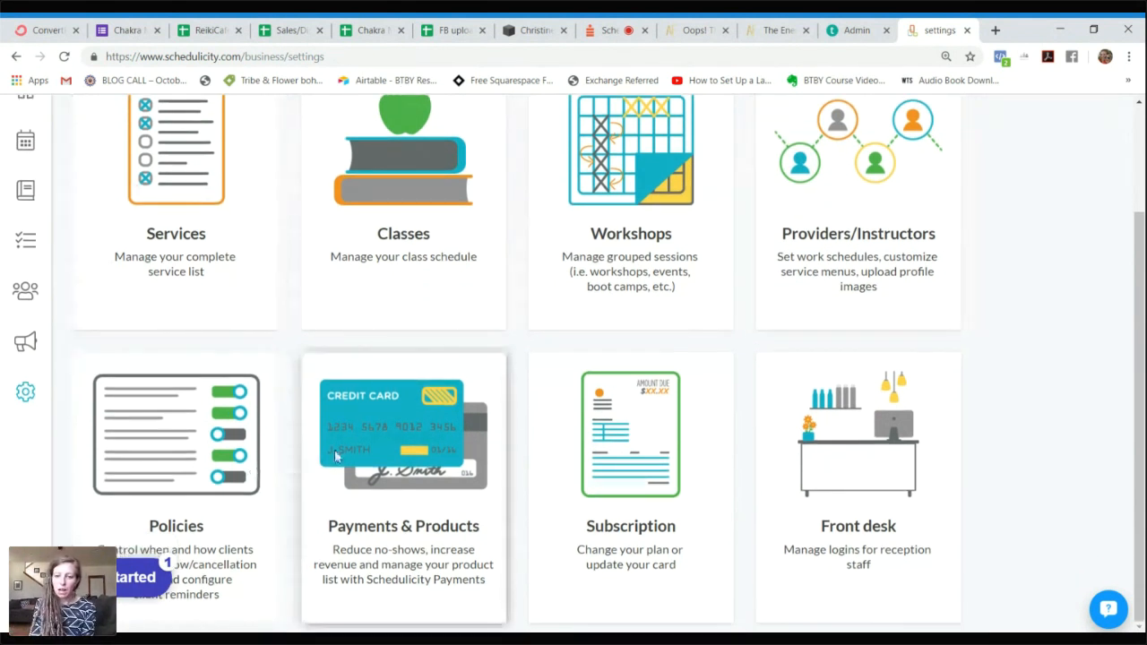
pyautogui.scroll(2, 1032, 476)
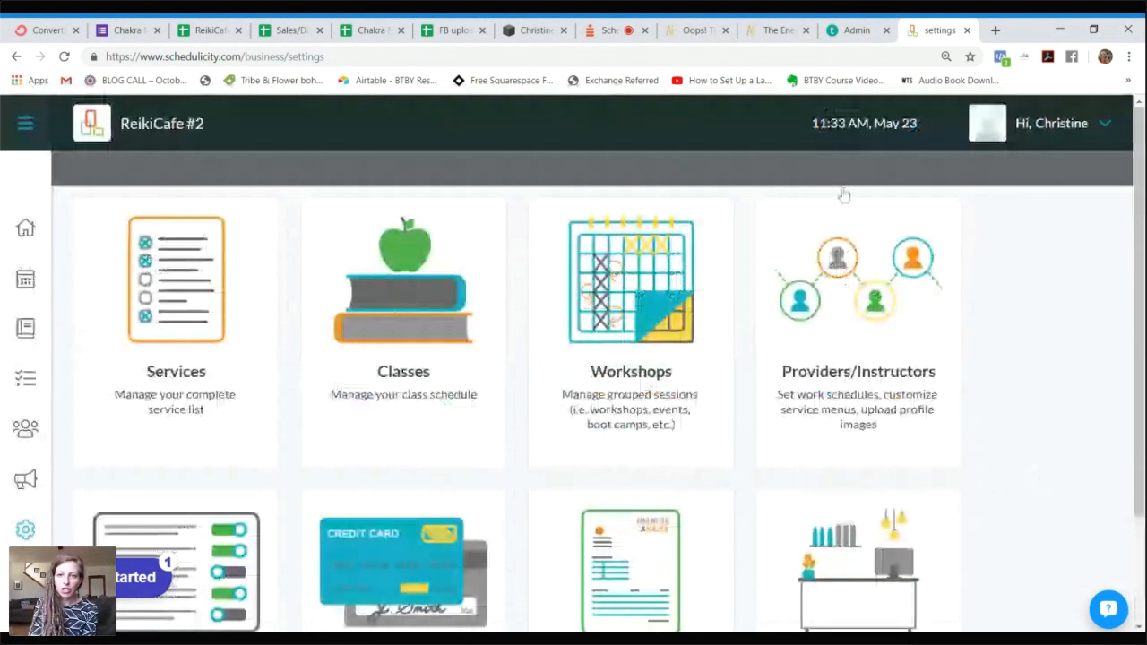
pyautogui.click(606, 32)
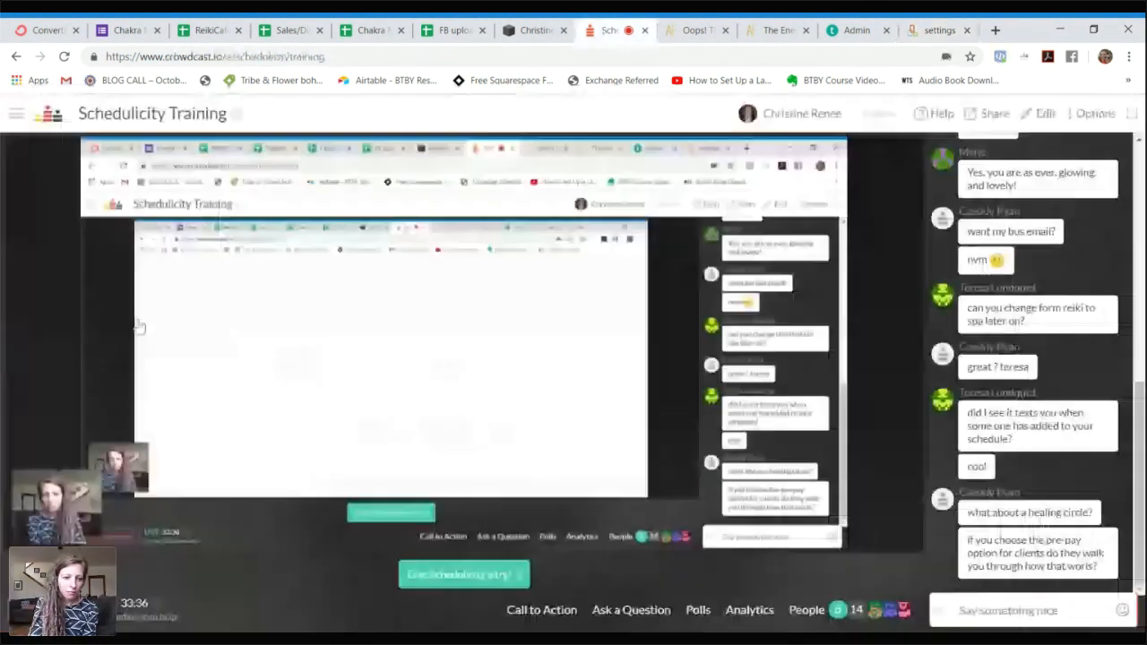